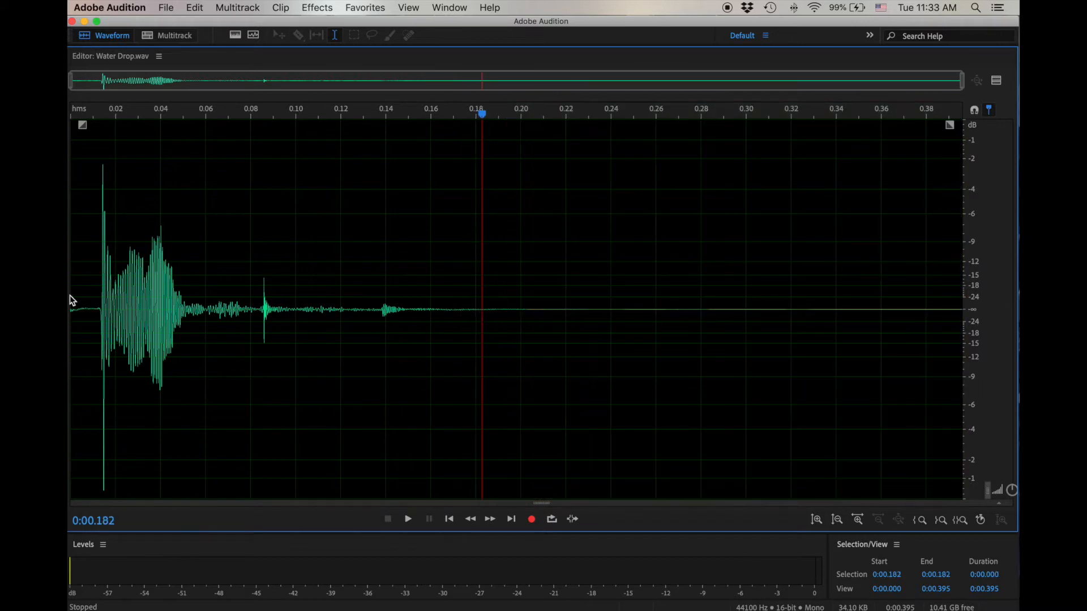
- Examine the quiet lead-in at the very start of Water Drop.wav, ahead of the first transient
mouse_move(99, 296)
mouse_down()
mouse_move(69, 297)
mouse_move(89, 296)
mouse_up()
click(192, 262)
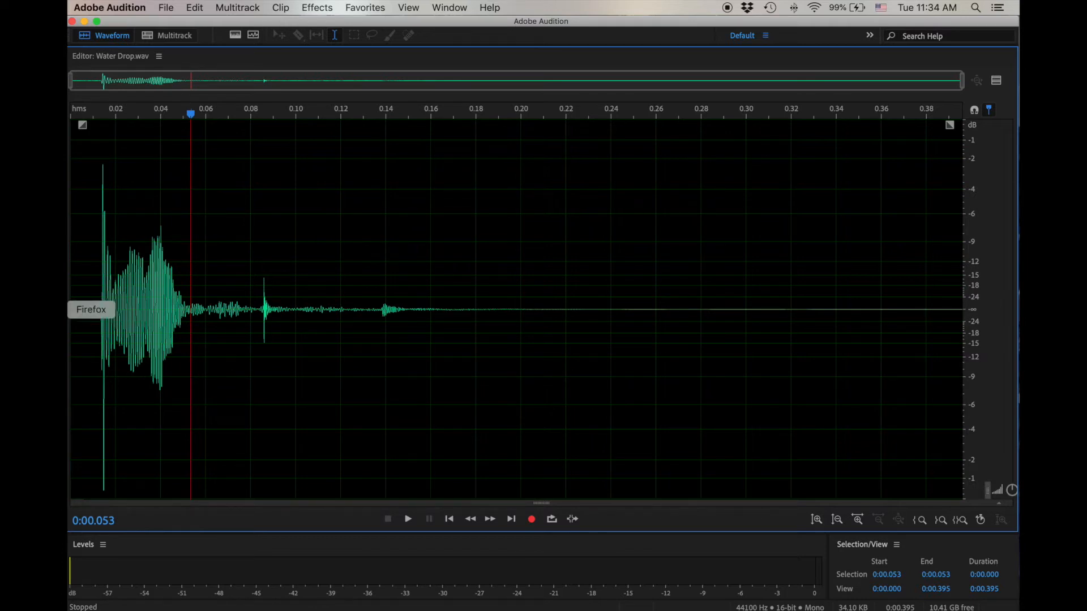
click(80, 296)
scroll(80, 297, up, 1)
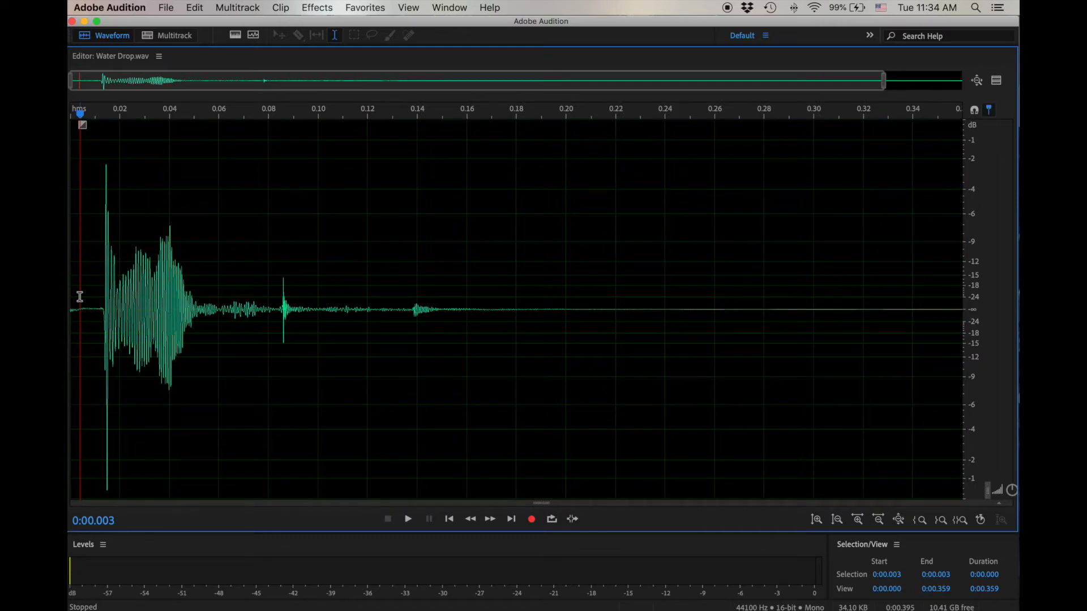
scroll(80, 297, up, 10)
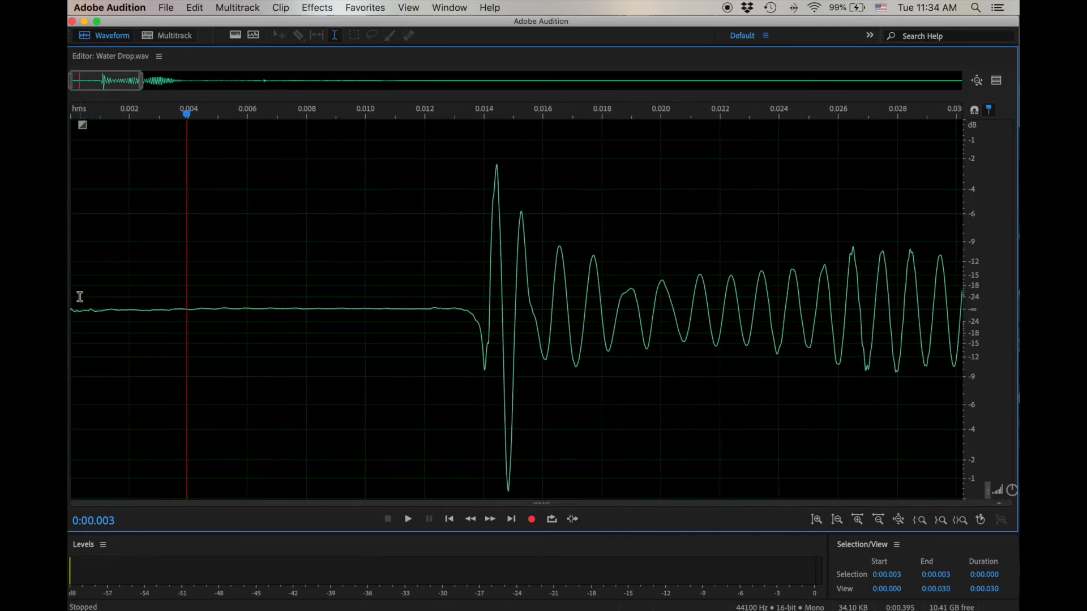
scroll(80, 297, up, 1)
scroll(209, 300, up, 2)
scroll(209, 300, left, 2)
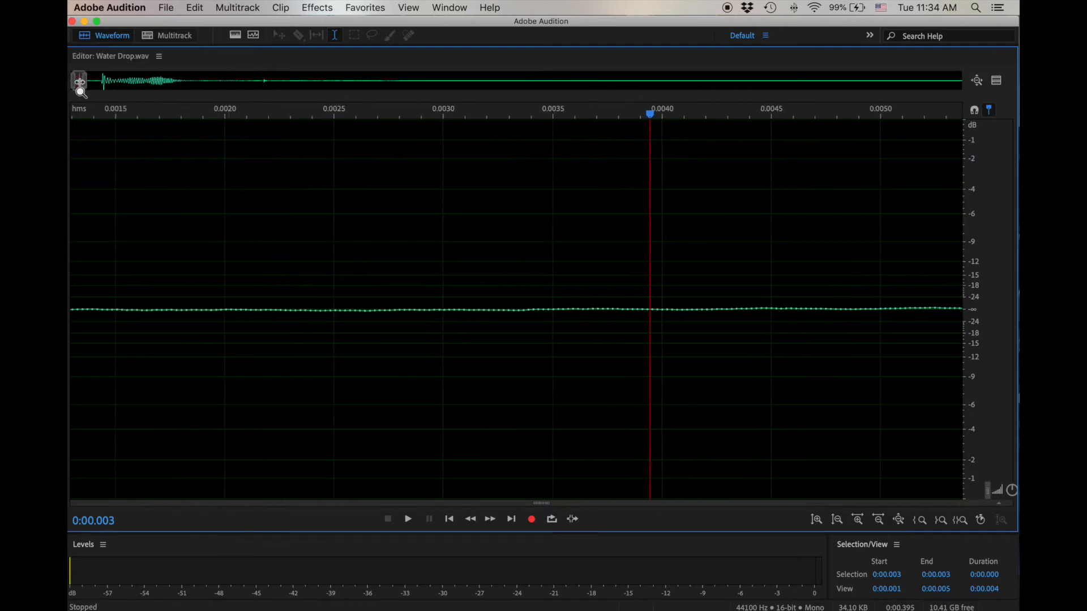
scroll(80, 87, left, 4)
- Magnify the amplitude at the start of Water Drop.wav and check whether the first sample sits on the zero line
key(alt+equal)
key(alt+equal)
key(alt+equal)
key(alt+equal)
key(alt+equal)
key(alt+equal)
key(alt+equal)
key(alt+equal)
key(alt+equal)
key(alt+equal)
key(alt+equal)
key(alt+equal)
key(alt+equal)
key(alt+equal)
key(alt+equal)
key(alt+equal)
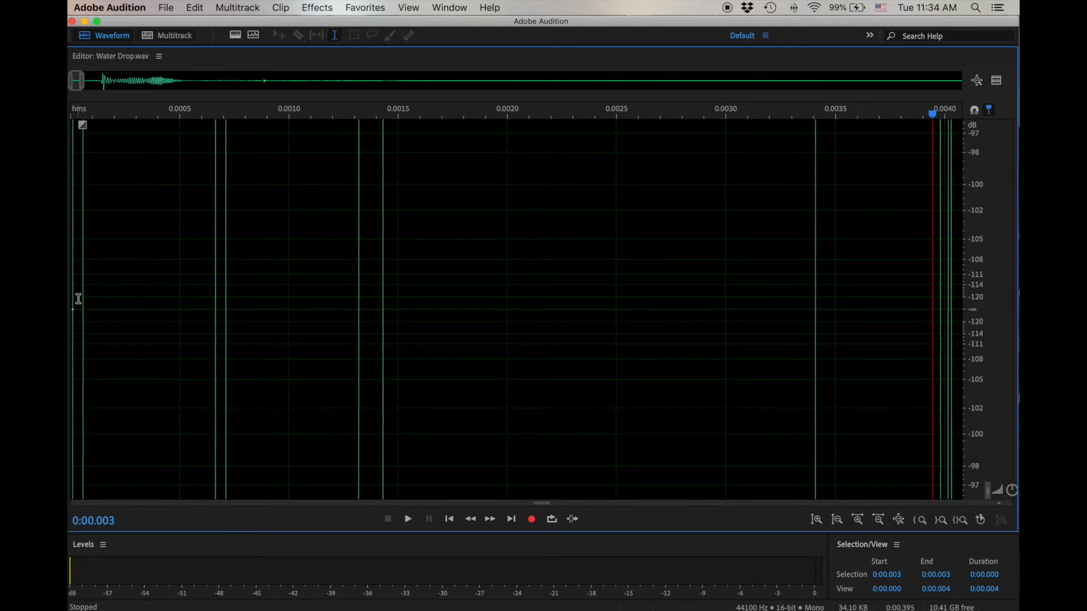
drag(79, 298, 69, 296)
scroll(69, 296, up, 2)
scroll(80, 289, up, 5)
click(132, 289)
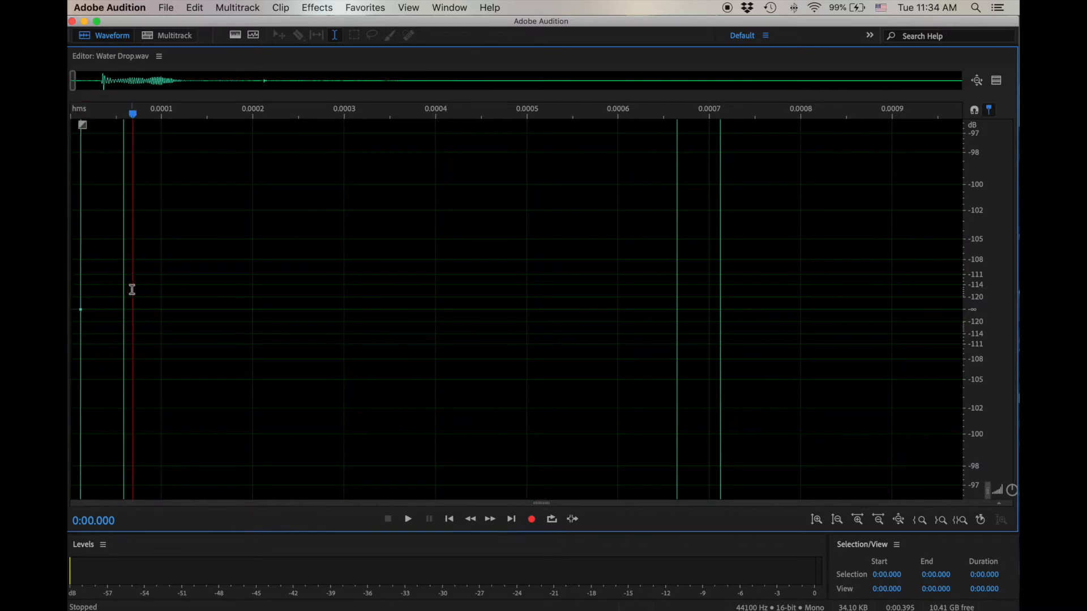
- Play Water Drop.wav to its end and examine how its closing samples lie relative to zero
key(space)
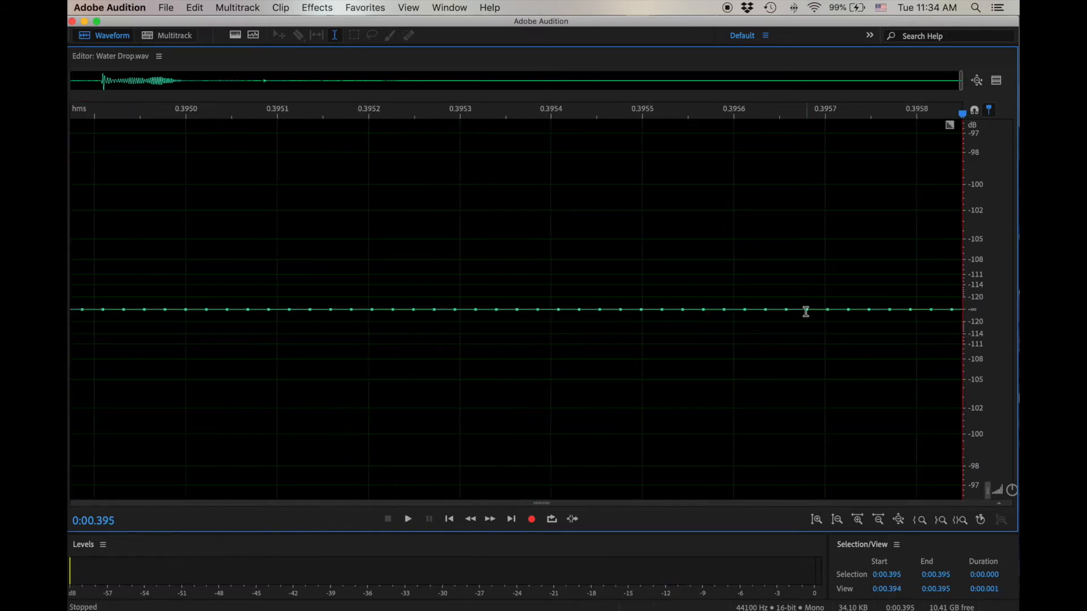
key(alt+=)
key(alt+=)
key(alt+=)
key(alt+minus)
key(alt+minus)
key(alt+minus)
scroll(743, 305, down, 6)
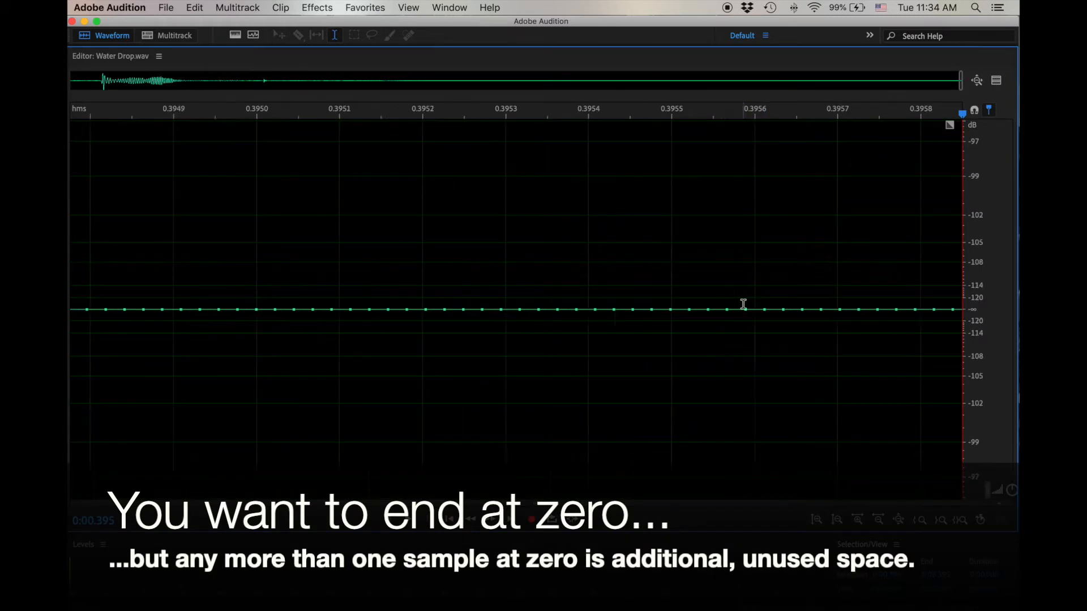
scroll(743, 304, down, 6)
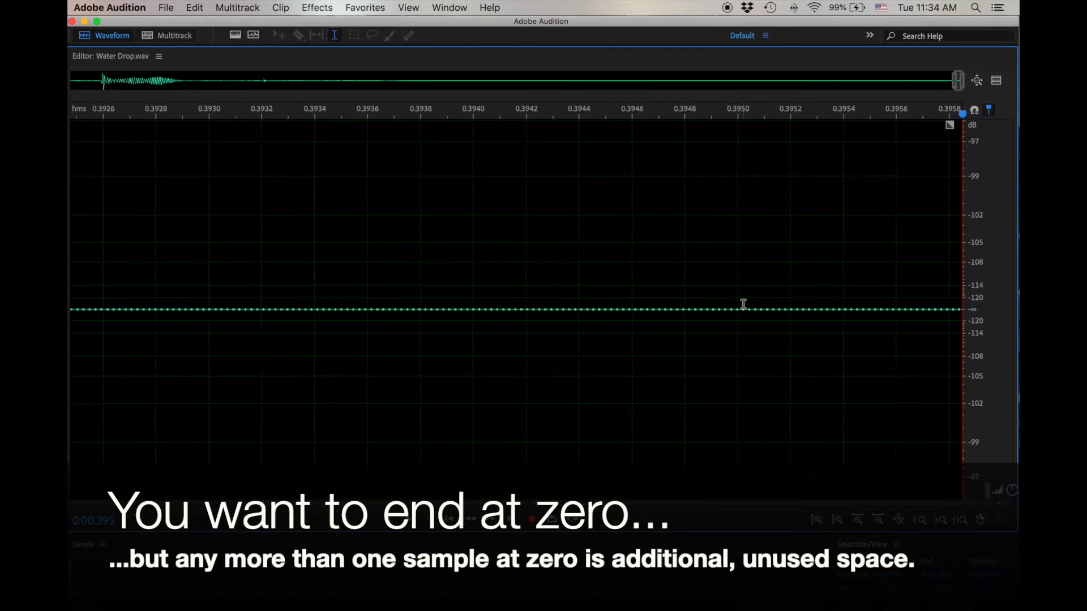
scroll(743, 304, down, 3)
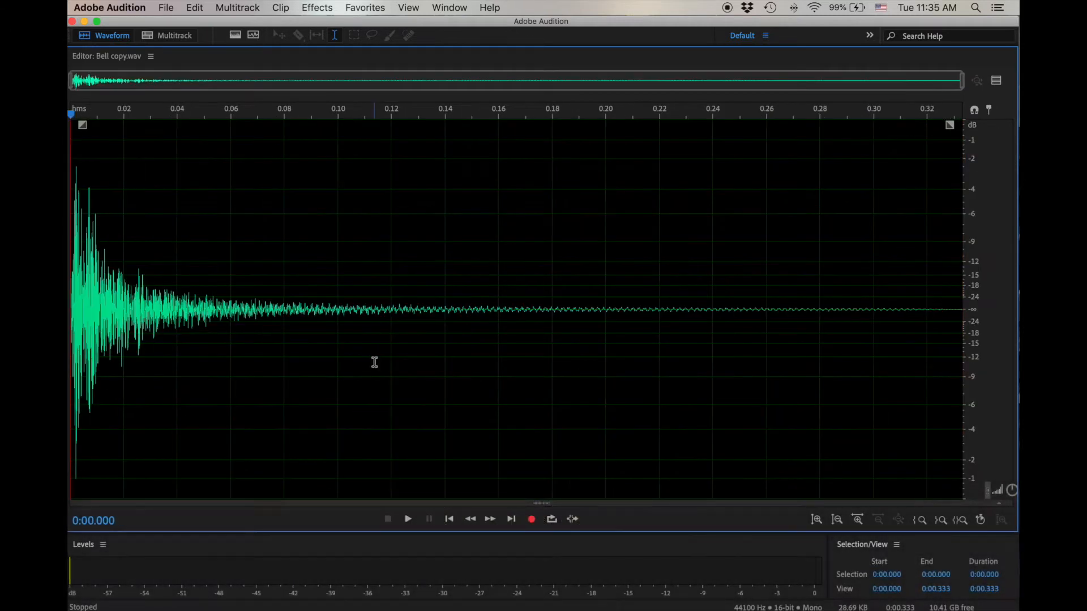
- Examine the start of Bell copy.wav at sample level and mark out its first sample against the zero line
scroll(374, 362, up, 12)
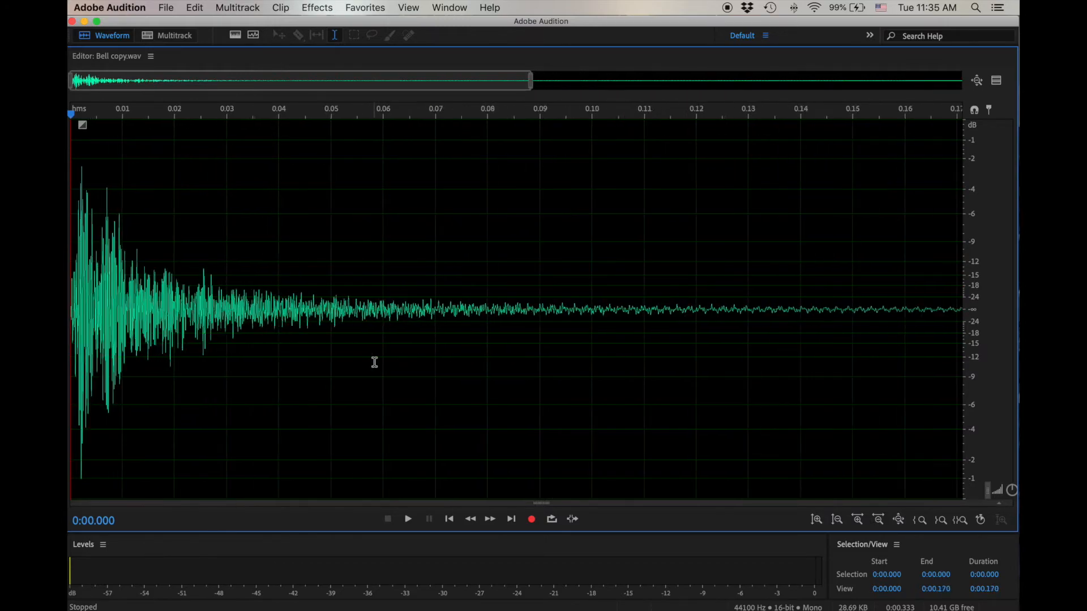
scroll(374, 362, up, 12)
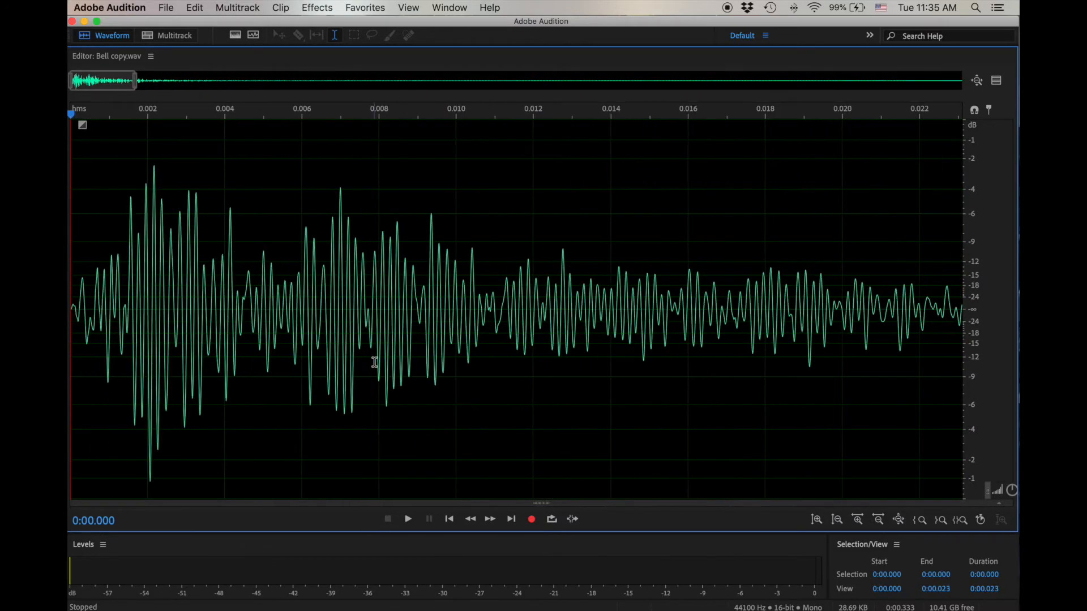
scroll(374, 363, up, 12)
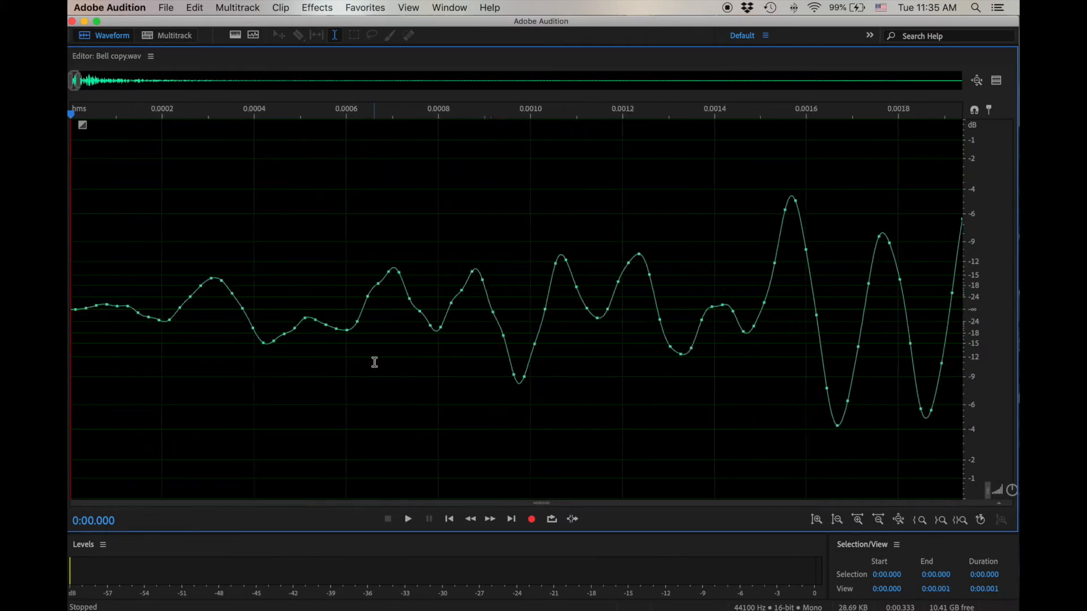
scroll(374, 362, up, 3)
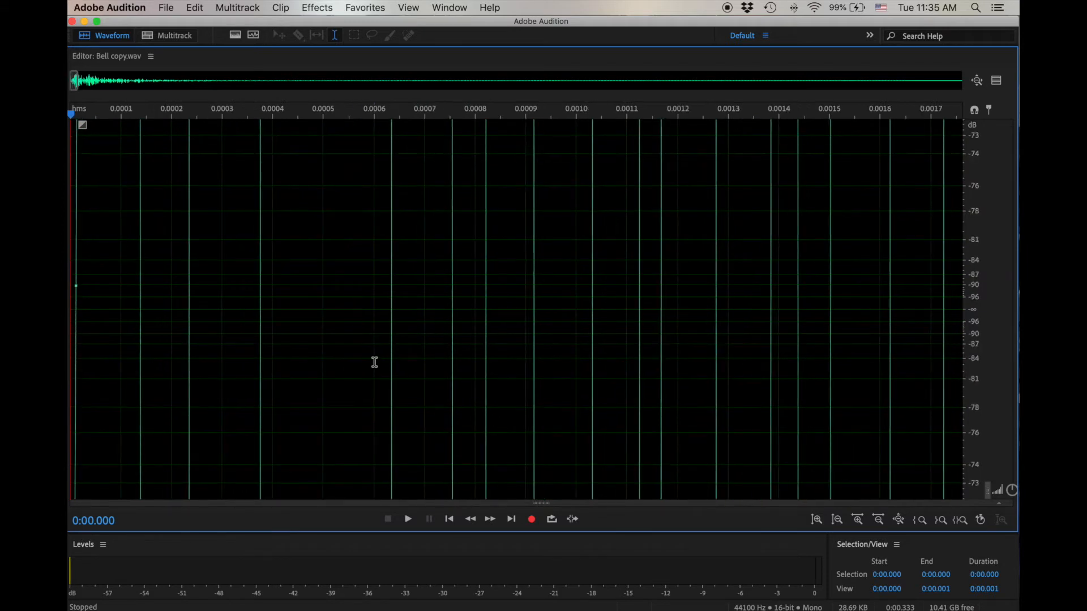
drag(93, 291, 70, 291)
scroll(79, 291, up, 9)
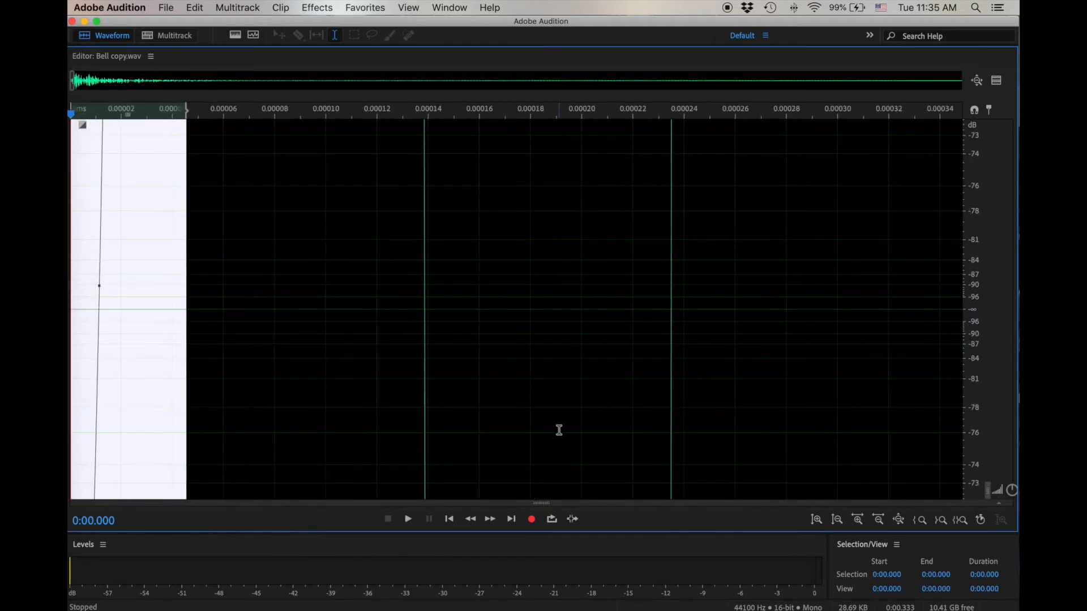
click(126, 311)
drag(84, 294, 109, 293)
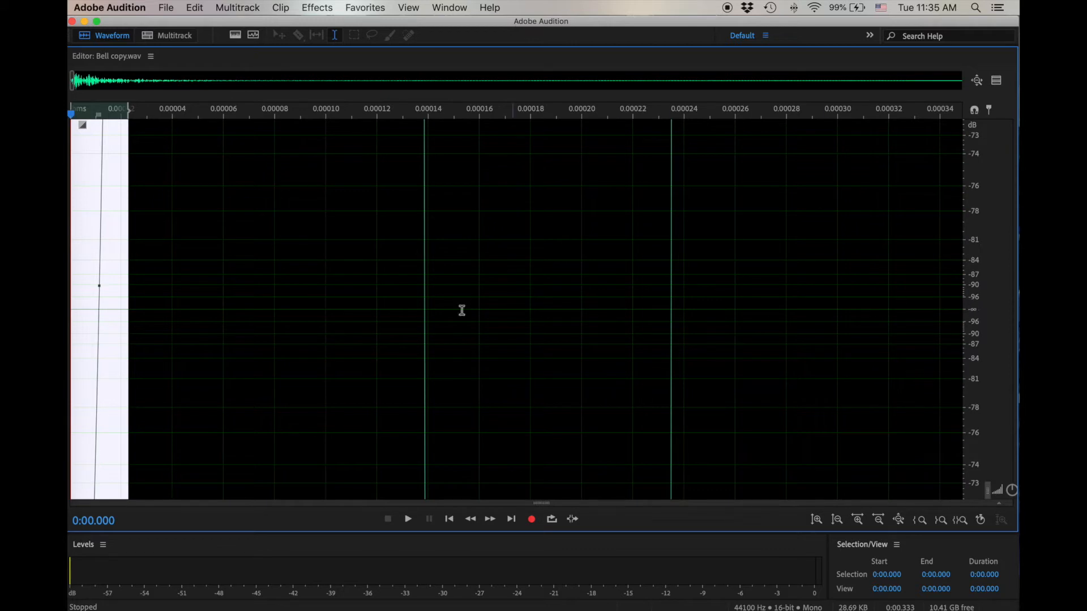
click(151, 284)
drag(81, 279, 111, 279)
click(186, 271)
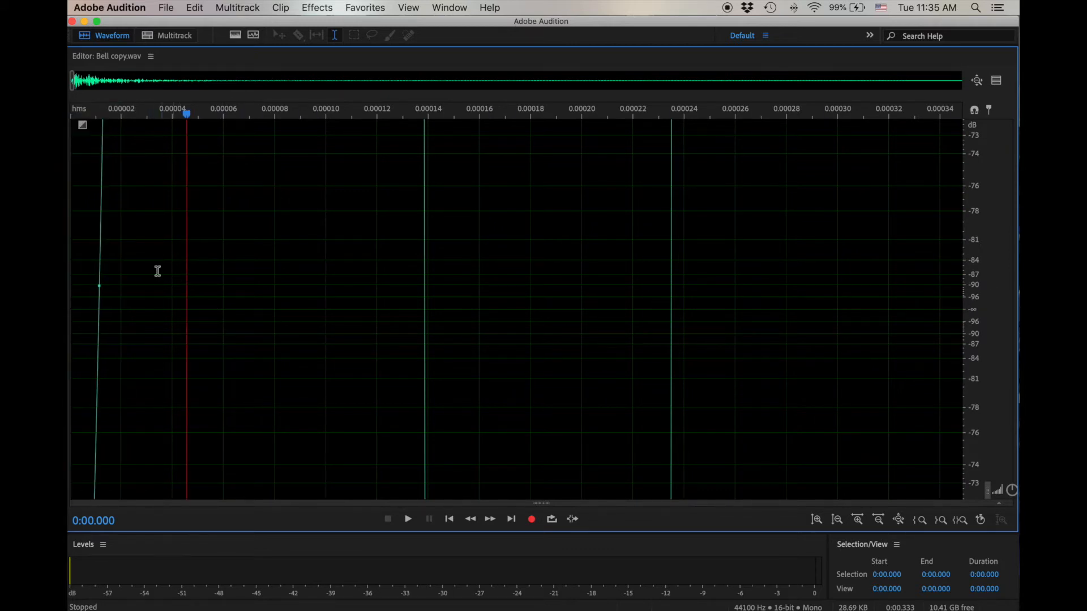
- Play Bell copy.wav to its end and delete everything from about 0.33302 s onward, just past the sample at zero
key(super+a)
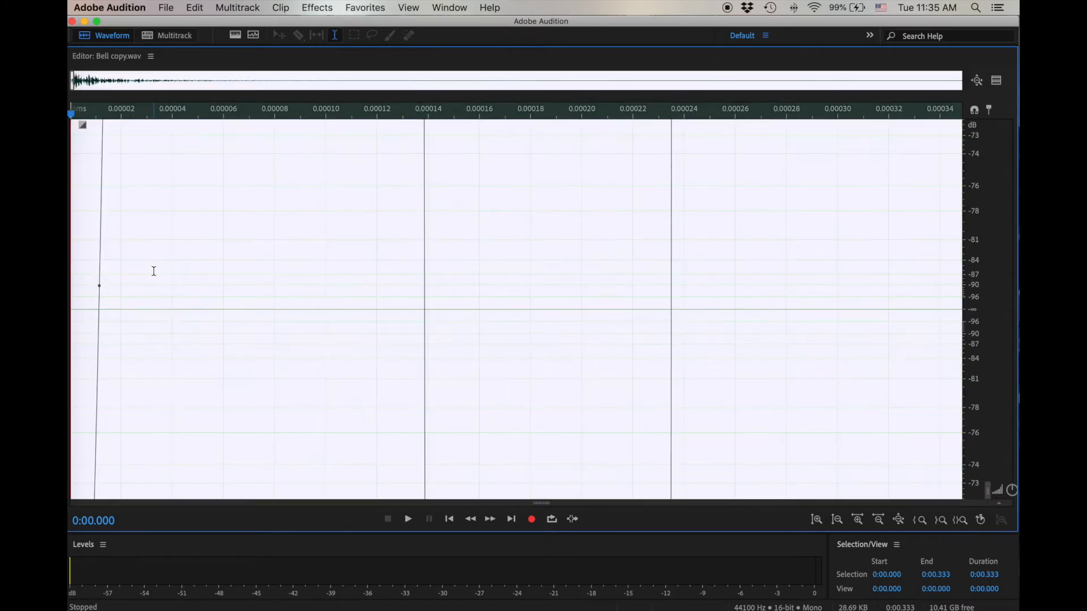
key(space)
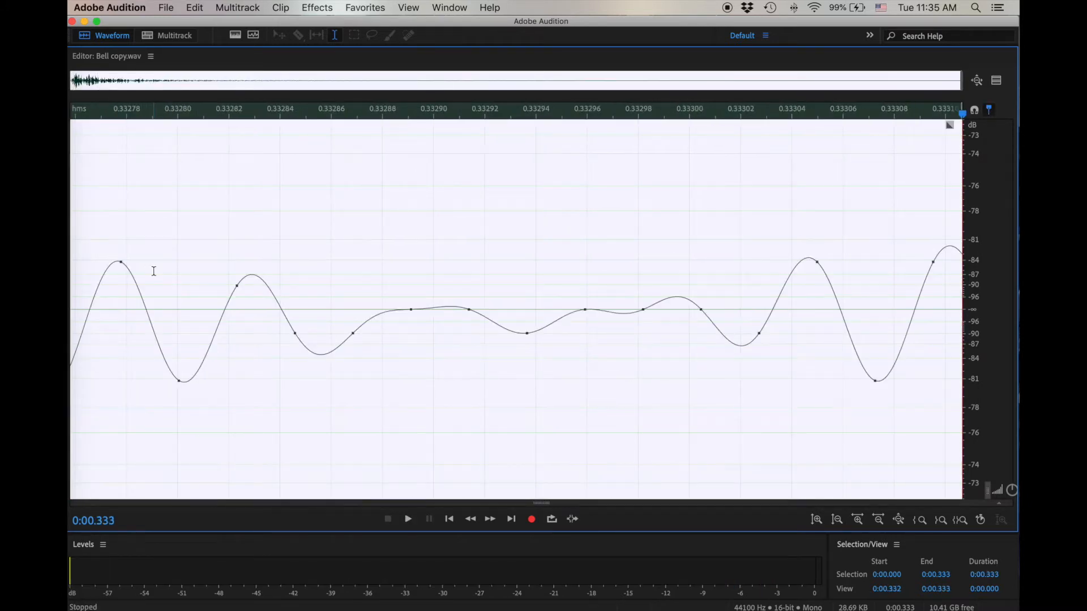
drag(558, 310, 732, 306)
click(731, 304)
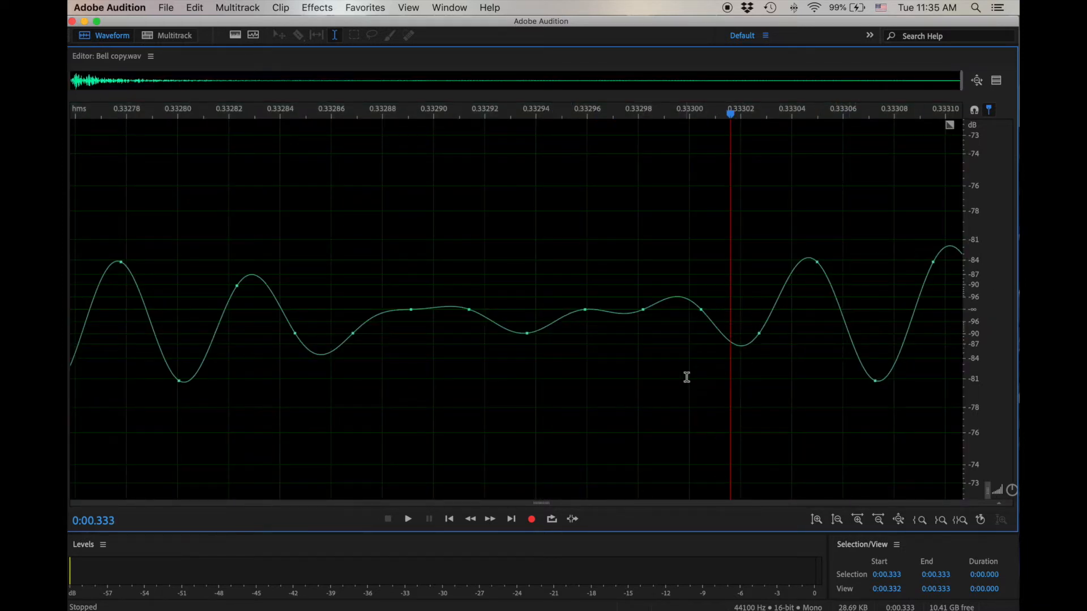
drag(739, 317, 1013, 344)
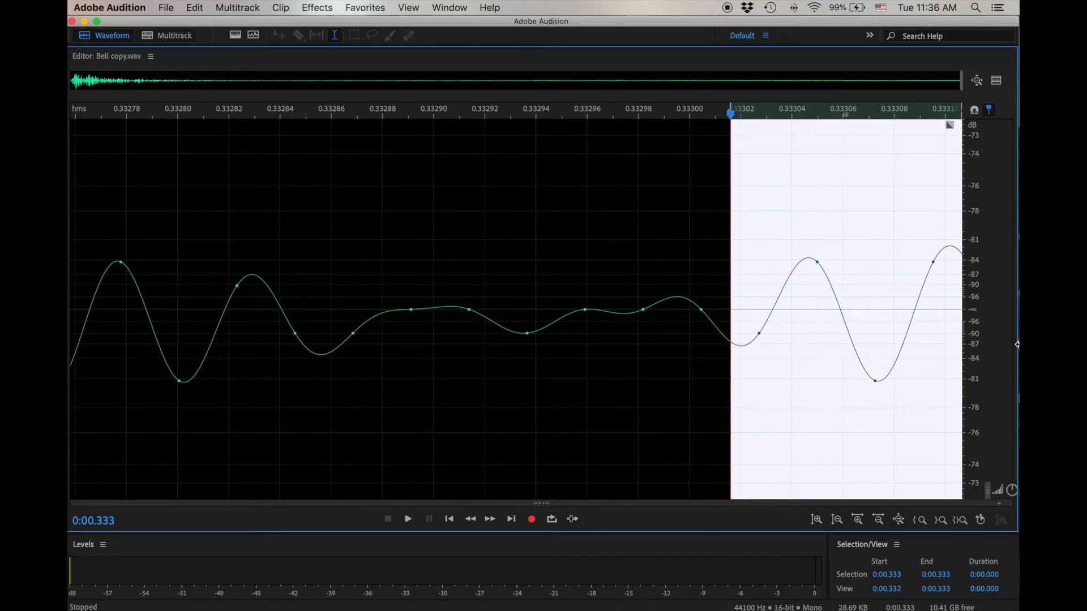
key(Delete)
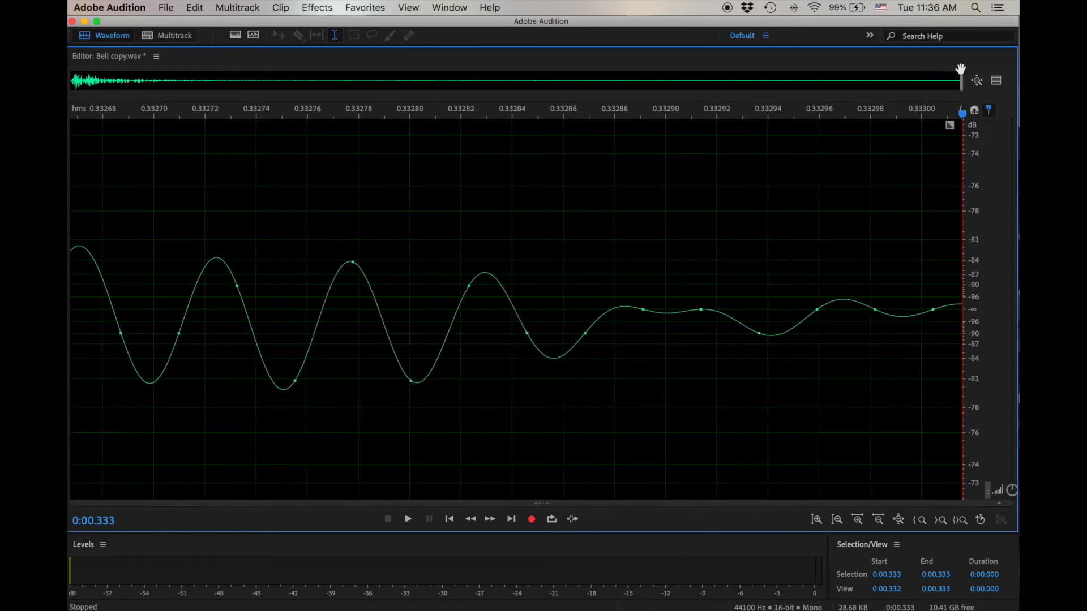
- Silence the first sample of Bell copy.wav, covering about the first 0.00002 s, and select the whole file
drag(960, 78, 71, 90)
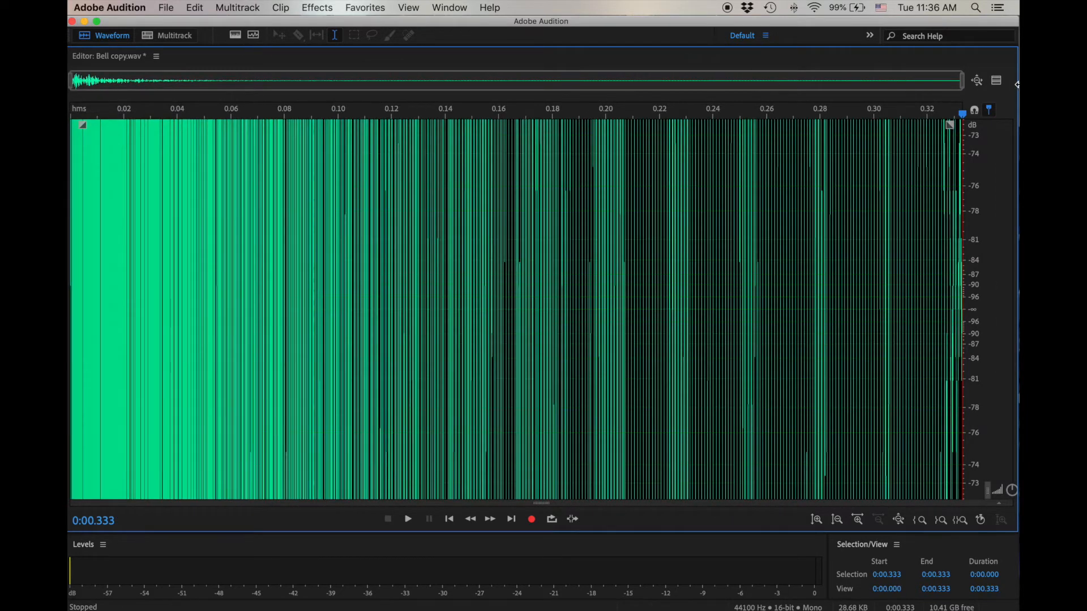
drag(961, 84, 70, 144)
click(229, 330)
drag(149, 261, 70, 263)
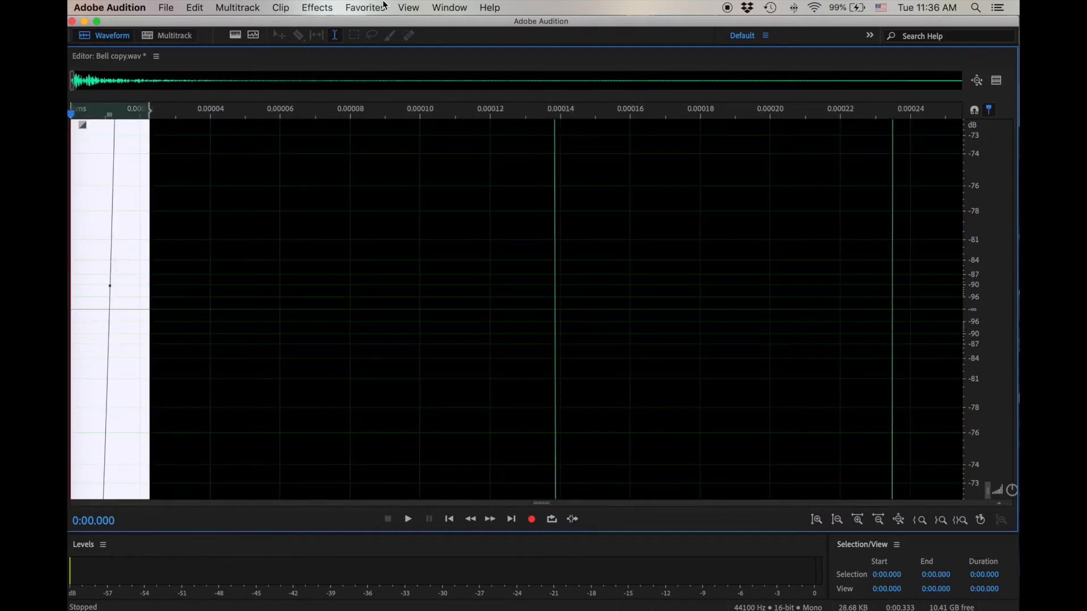
click(301, 8)
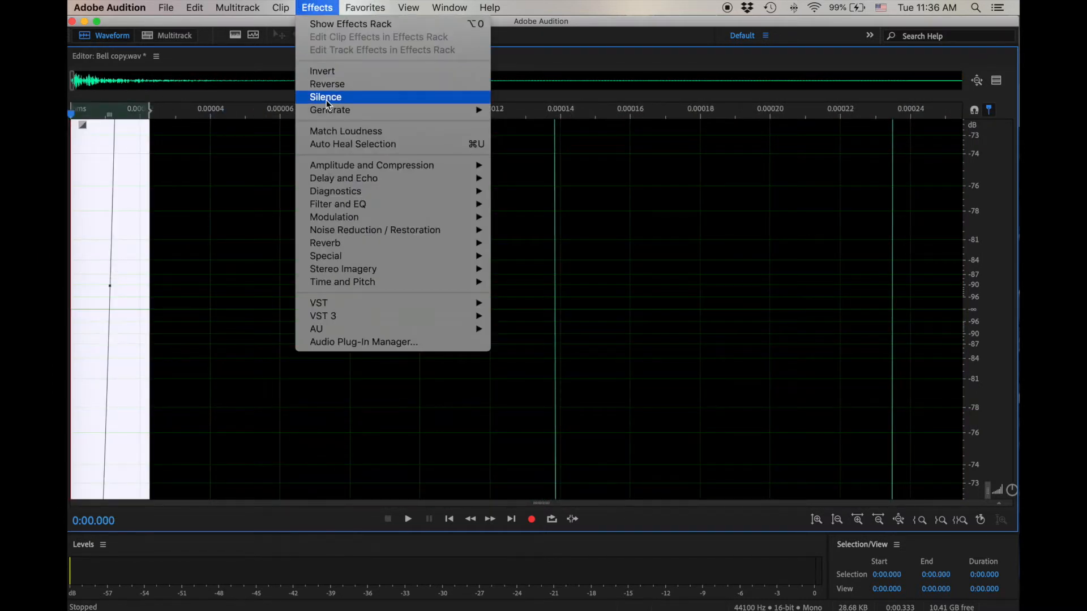
click(328, 97)
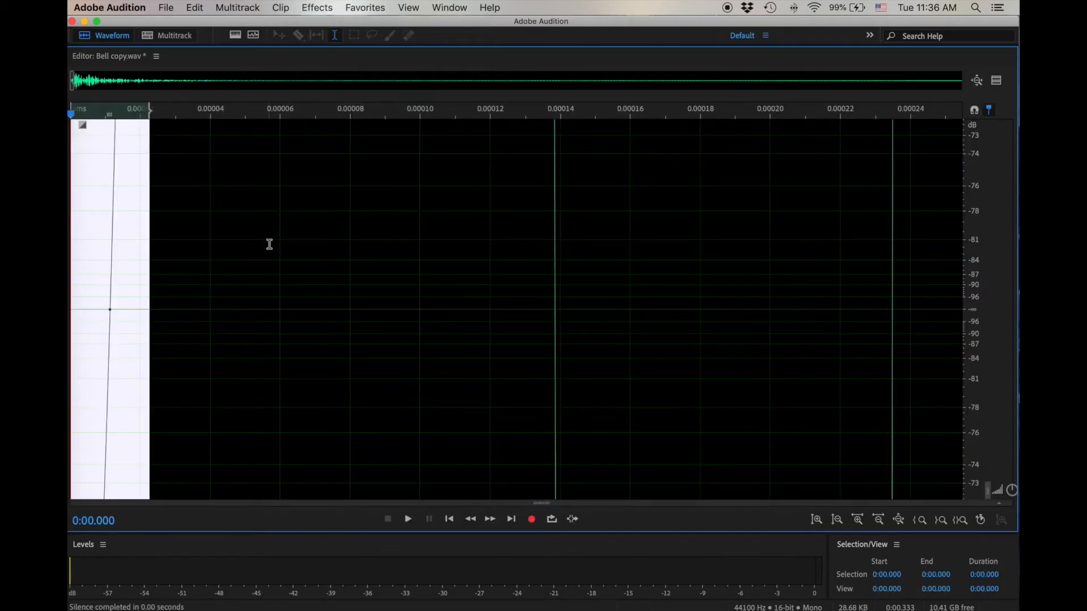
click(266, 247)
key(super+a)
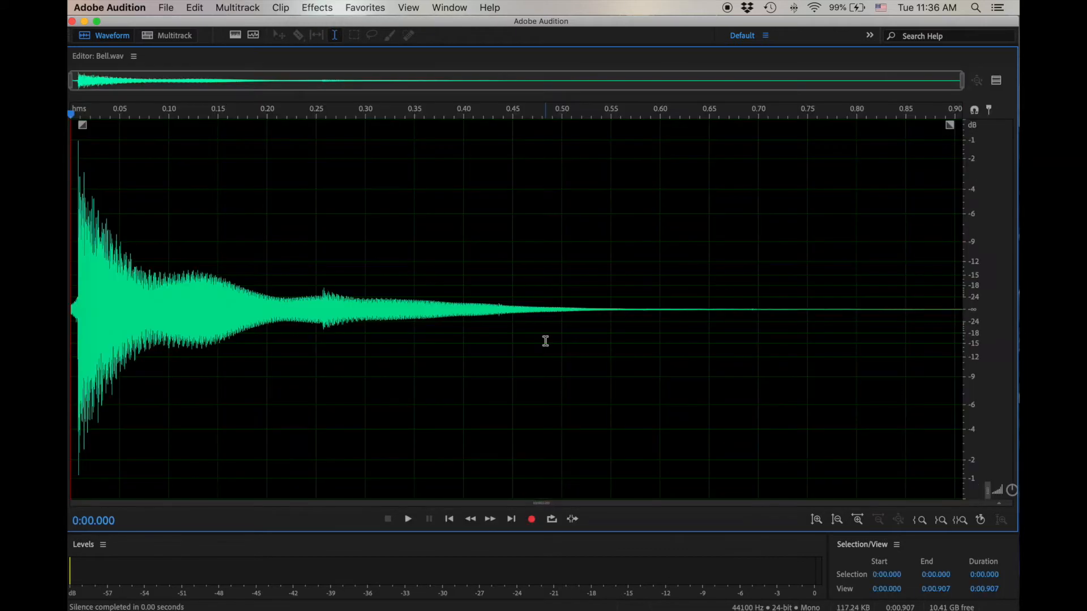
- Listen to Bell.wav in full and from about 0.59 s and 0.79 s, and mark its quiet tail from about 0.706 s
key(space)
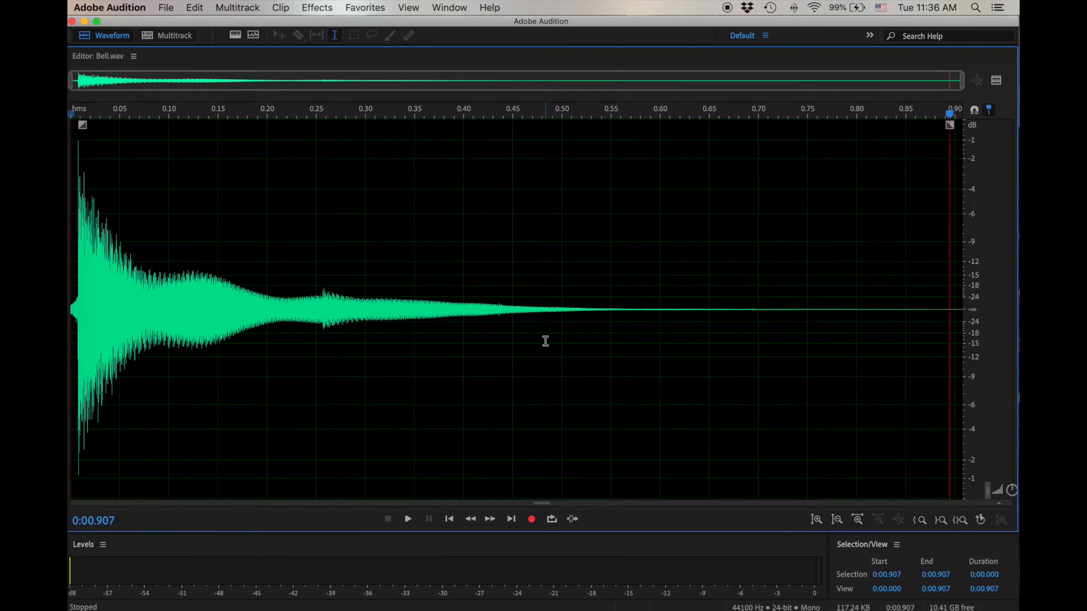
click(649, 320)
key(space)
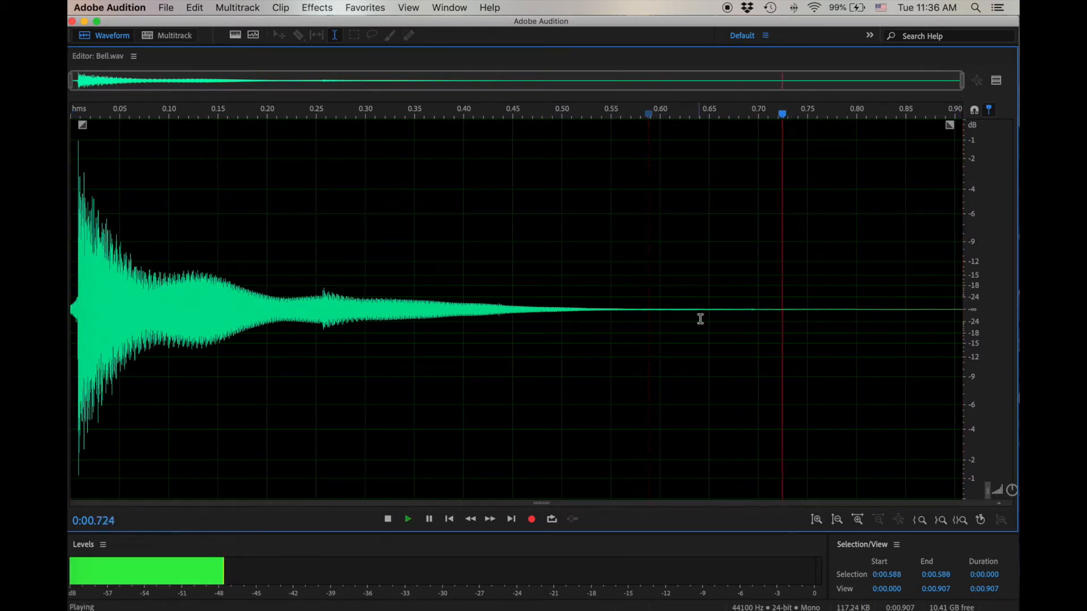
click(845, 331)
key(space)
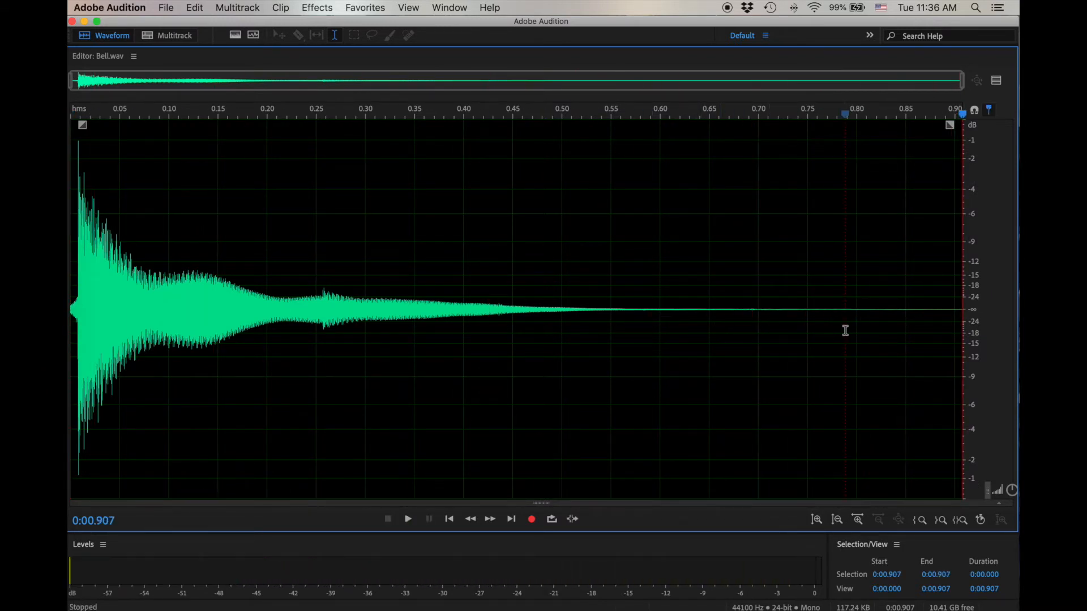
drag(838, 318, 992, 320)
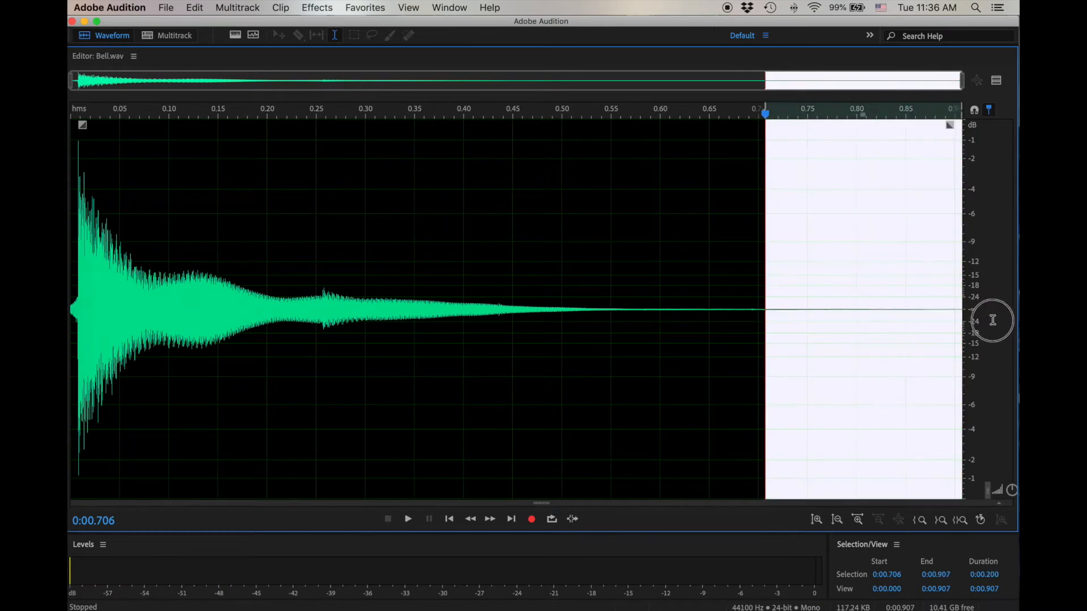
click(715, 326)
- Examine the start of Bell.wav at sample level and mark its first sample against the zero line
click(73, 315)
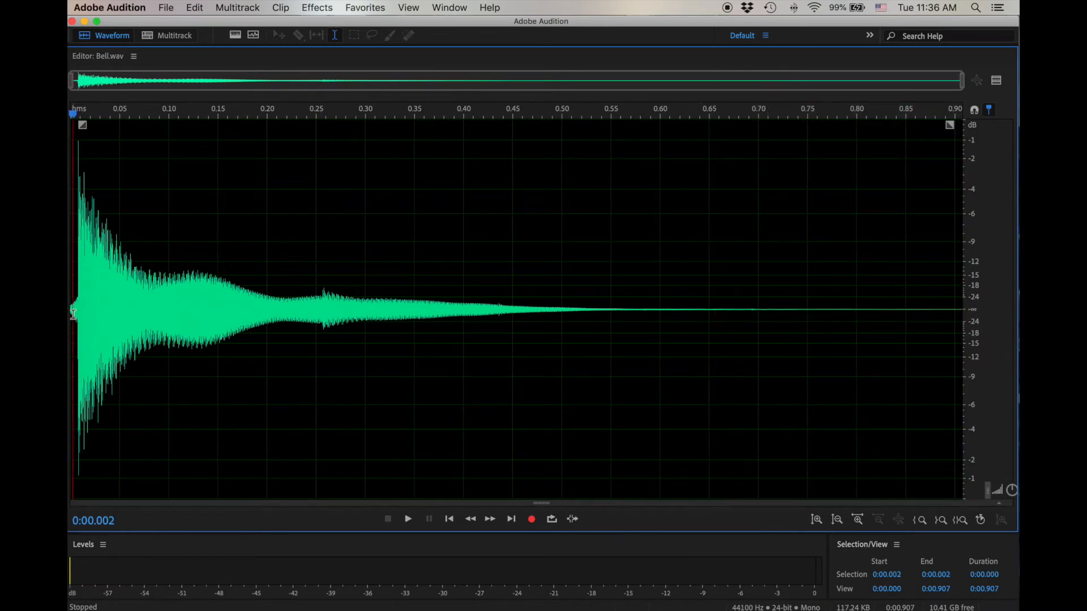
scroll(73, 314, up, 5)
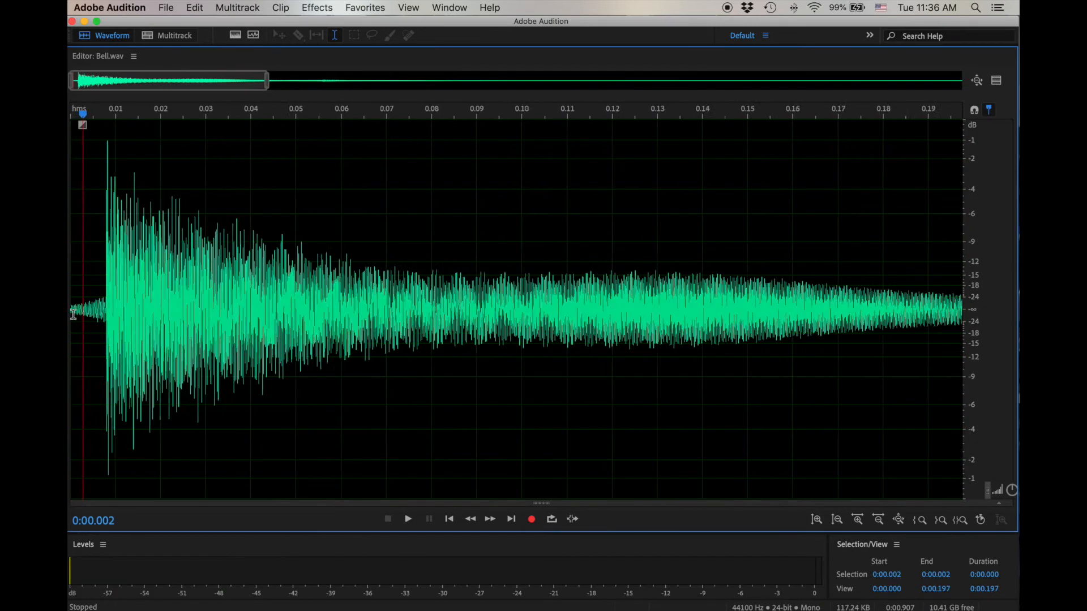
scroll(73, 315, up, 4)
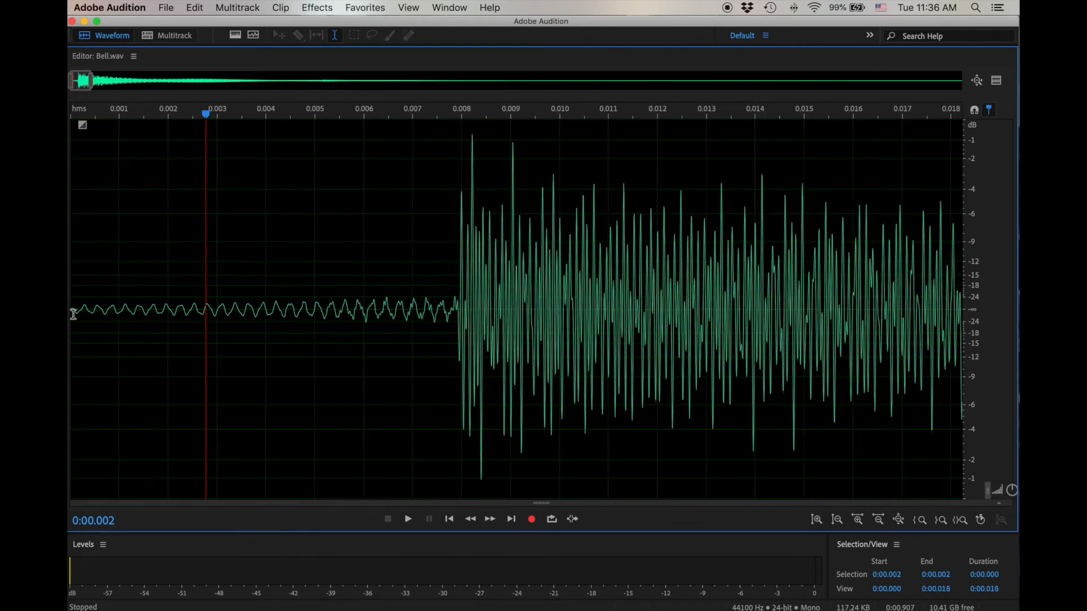
key(equal)
key(equal)
key(equal)
key(alt+equal)
key(alt+equal)
key(alt+equal)
key(alt+equal)
key(alt+equal)
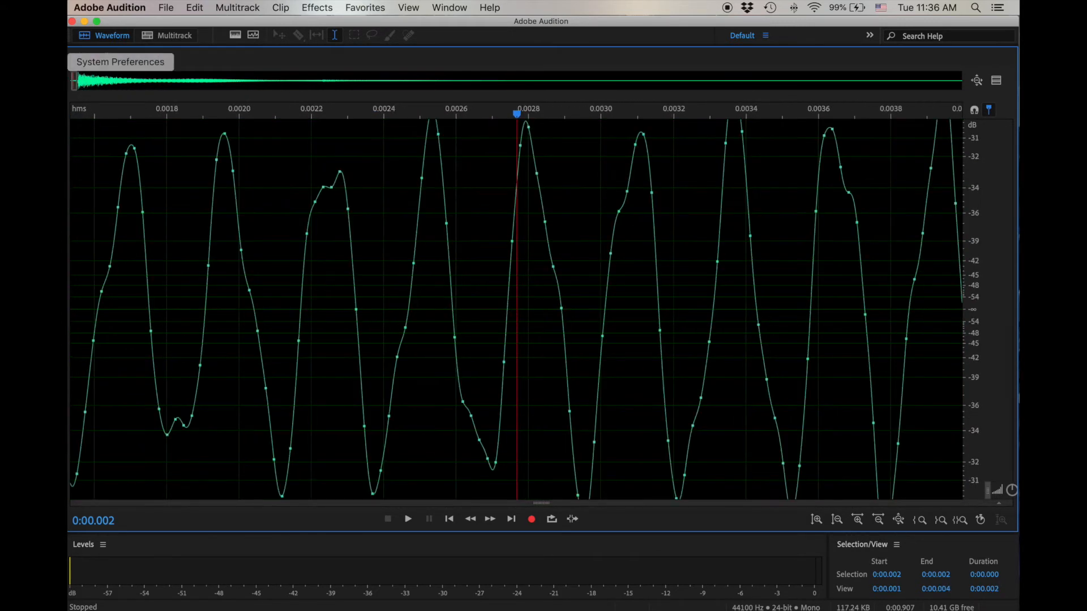
drag(74, 78, 71, 78)
click(95, 302)
drag(80, 306, 68, 308)
key(equal)
key(equal)
key(equal)
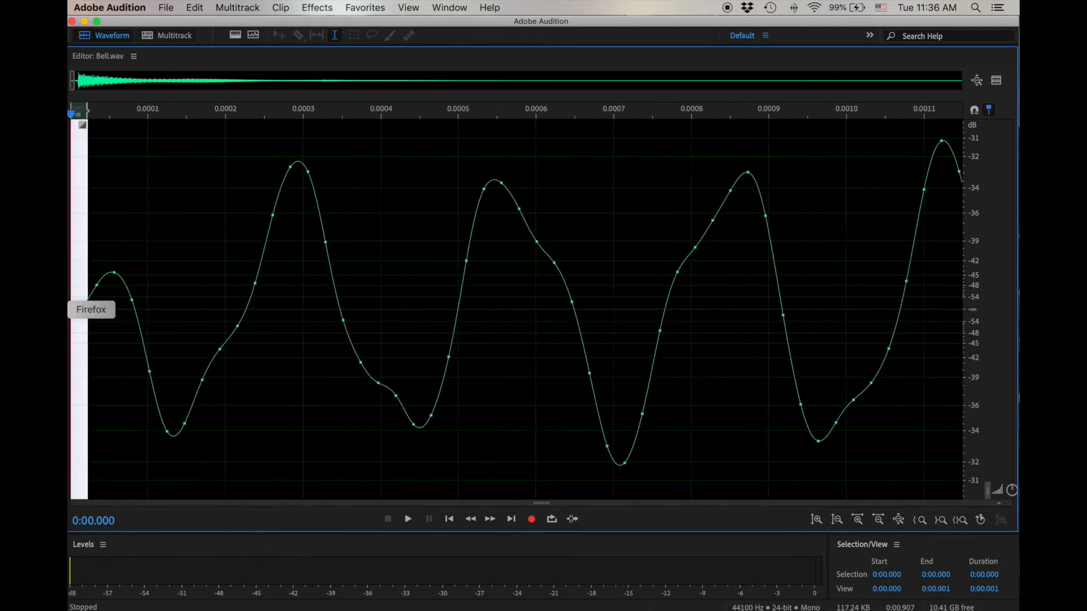
key(alt+equal)
key(alt+equal)
key(alt+equal)
key(alt+equal)
key(alt+equal)
key(alt+equal)
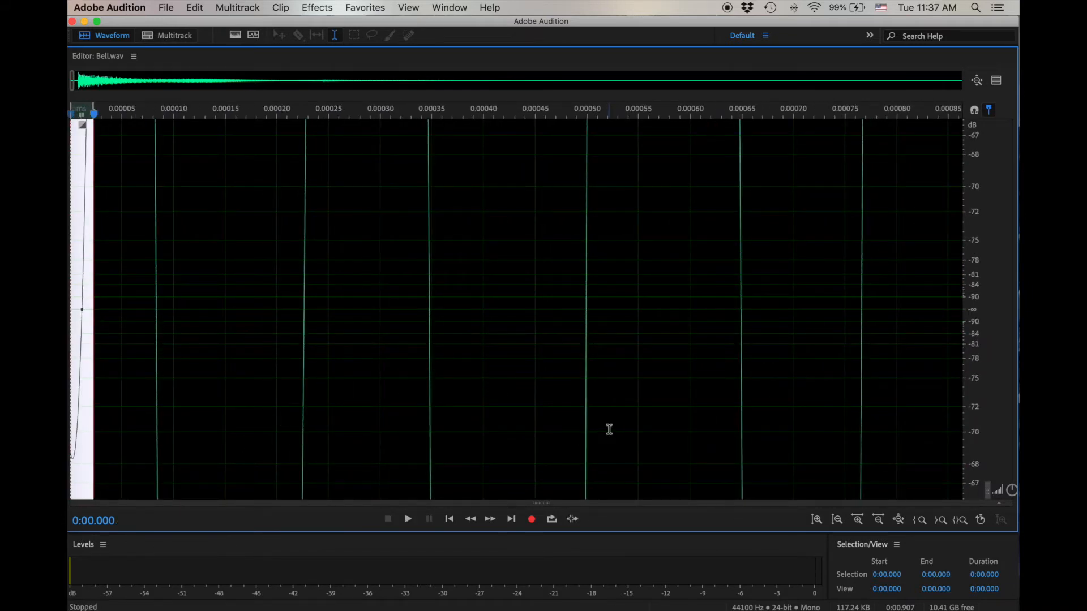
- Play Bell.wav to its end and delete the extra zero sample from about 0.90739 s onward
key(super+a)
key(space)
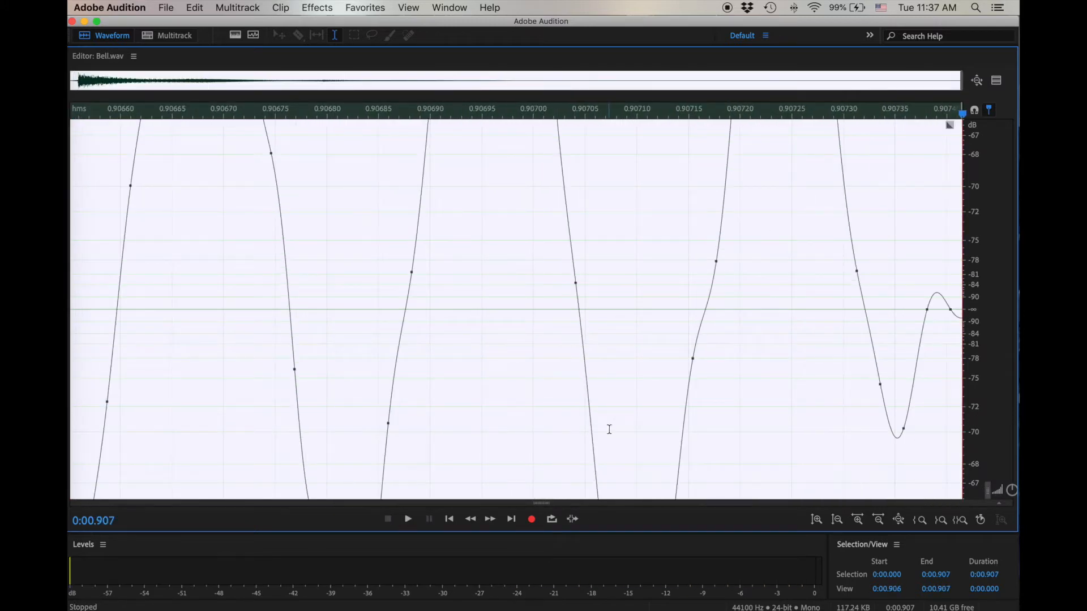
click(861, 302)
click(936, 310)
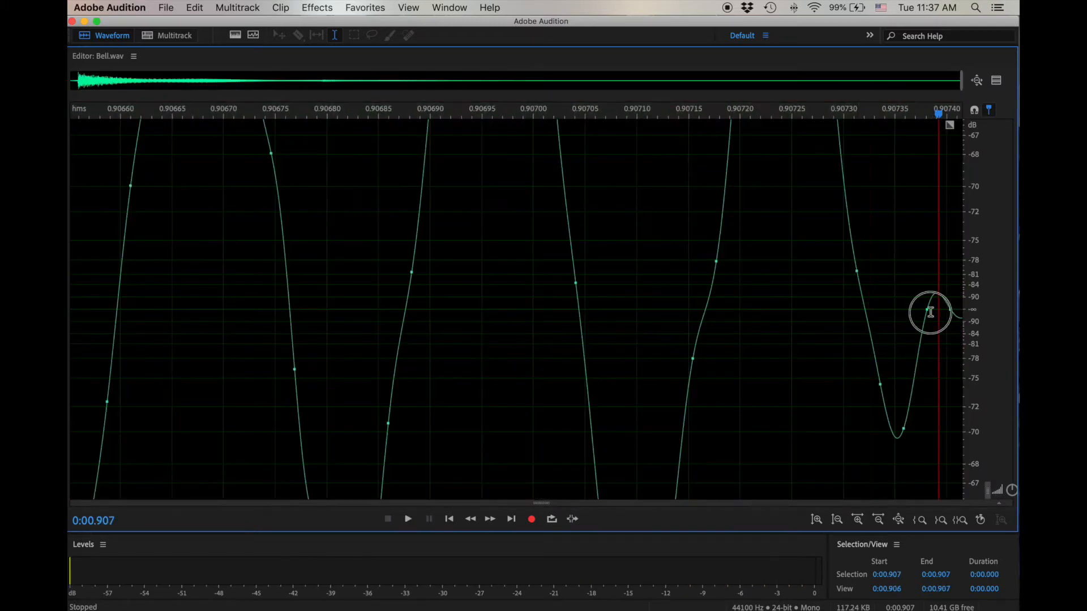
click(799, 358)
drag(936, 325, 1014, 341)
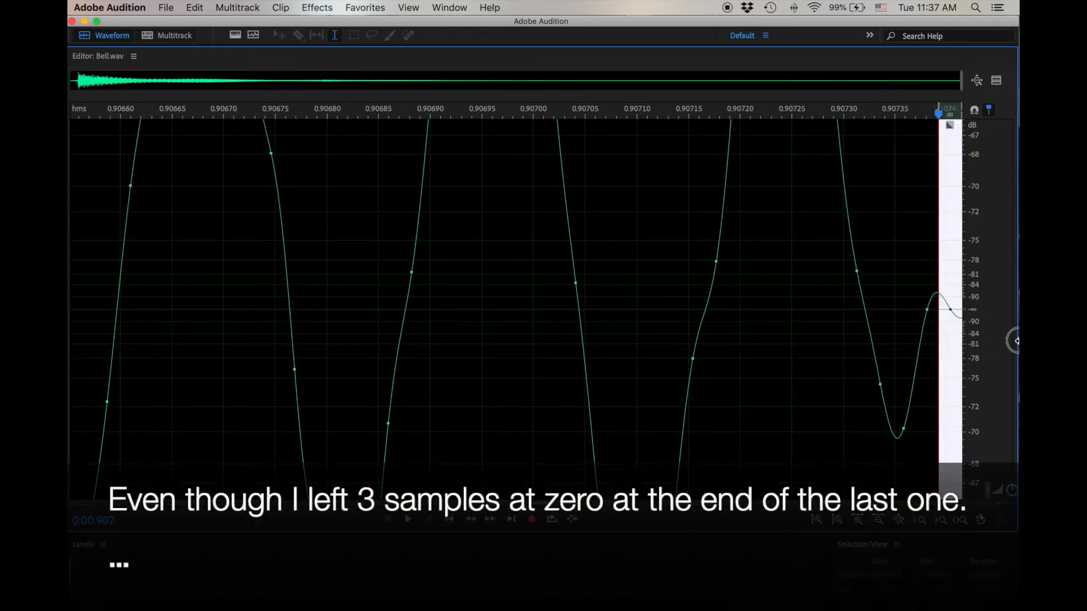
key(Delete)
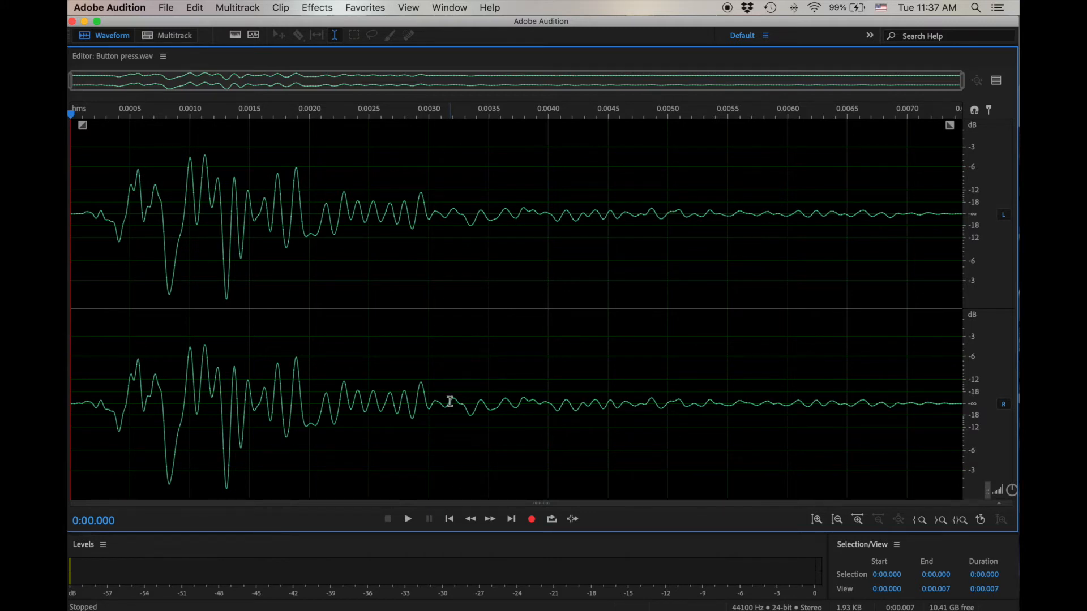
- Select all of Button press.wav to check its full length, and mark roughly its first 0.0002 s
click(512, 277)
key(super+a)
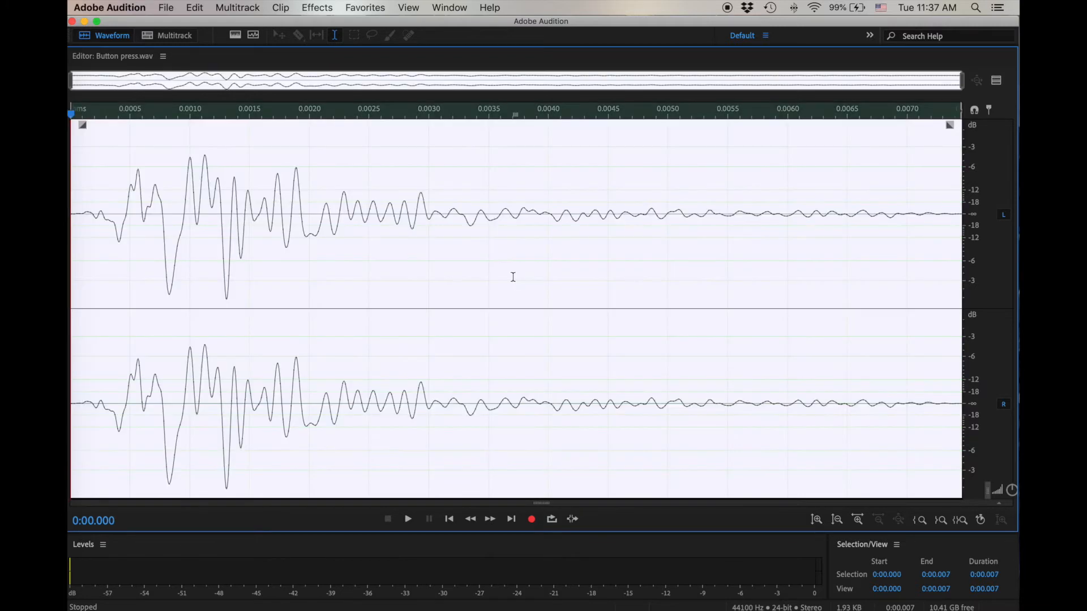
scroll(427, 295, up, 1)
scroll(396, 291, left, 2)
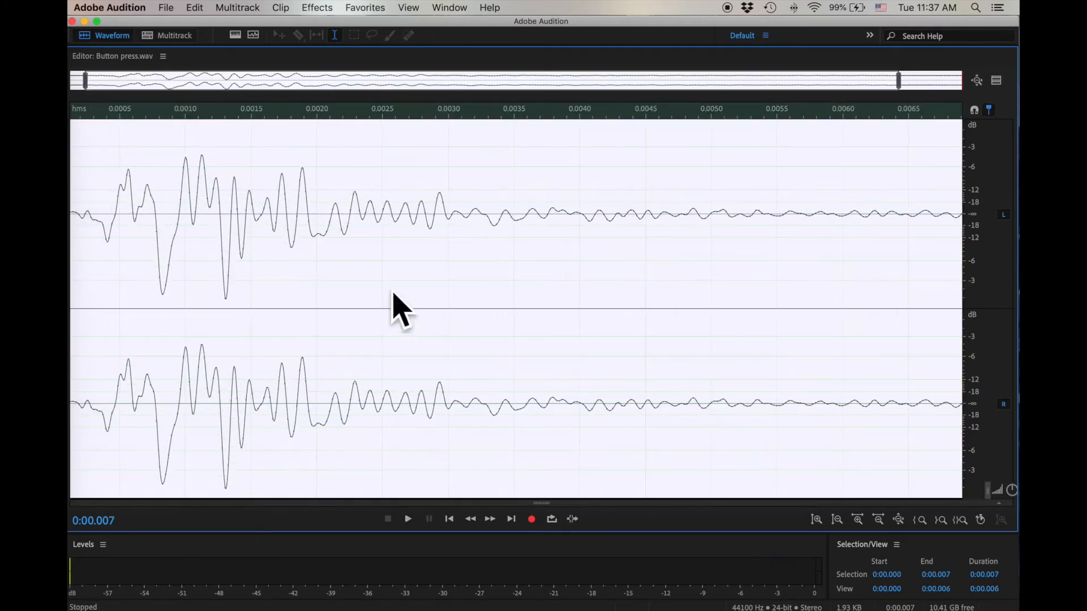
click(135, 255)
drag(97, 249, 69, 249)
scroll(72, 250, up, 13)
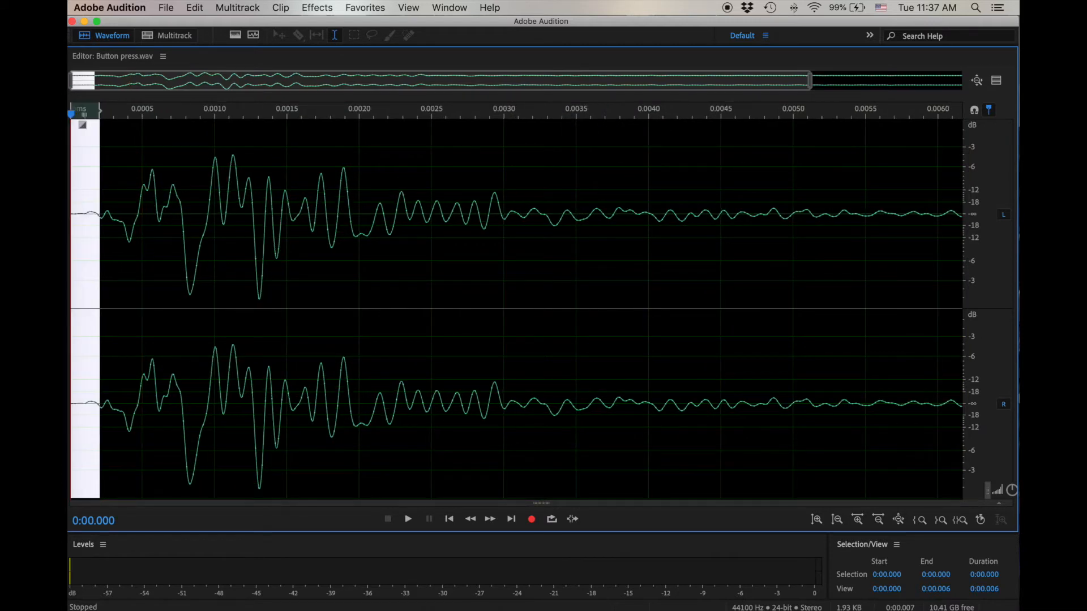
- Examine the start of Button press.wav at sample level and mark the first sample on both channels against the zero line
key(=)
key(=)
key(=)
key(=)
key(=)
key(=)
key(=)
key(=)
key(=)
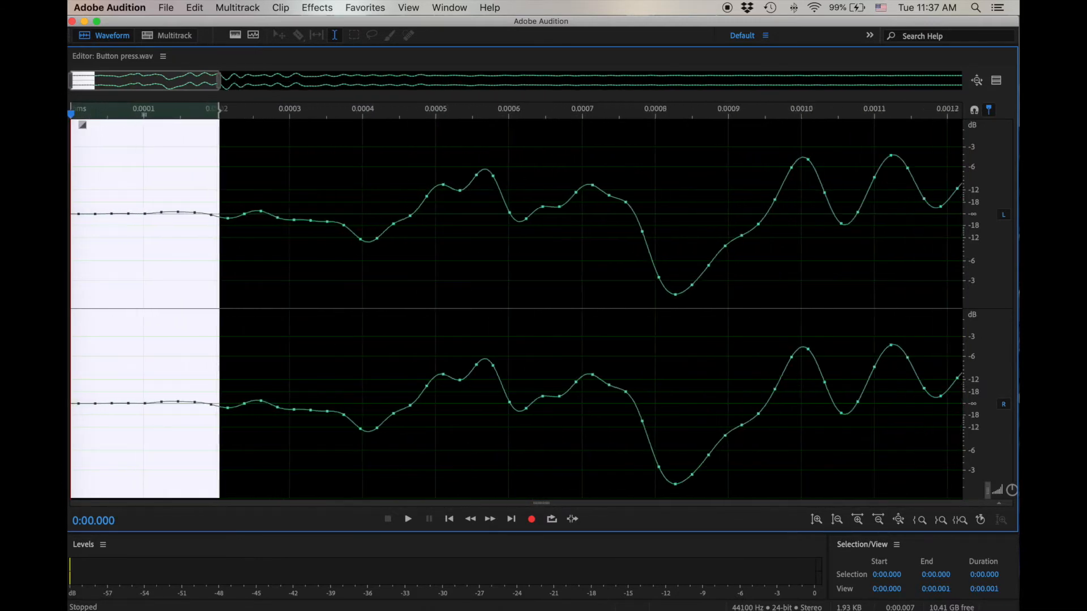
key(alt+=)
key(alt+=)
key(alt+=)
key(alt+=)
key(alt+=)
key(alt+=)
key(alt+=)
key(alt+=)
key(alt+=)
key(alt+=)
key(alt+=)
key(alt+=)
key(alt+=)
key(alt+=)
key(alt+=)
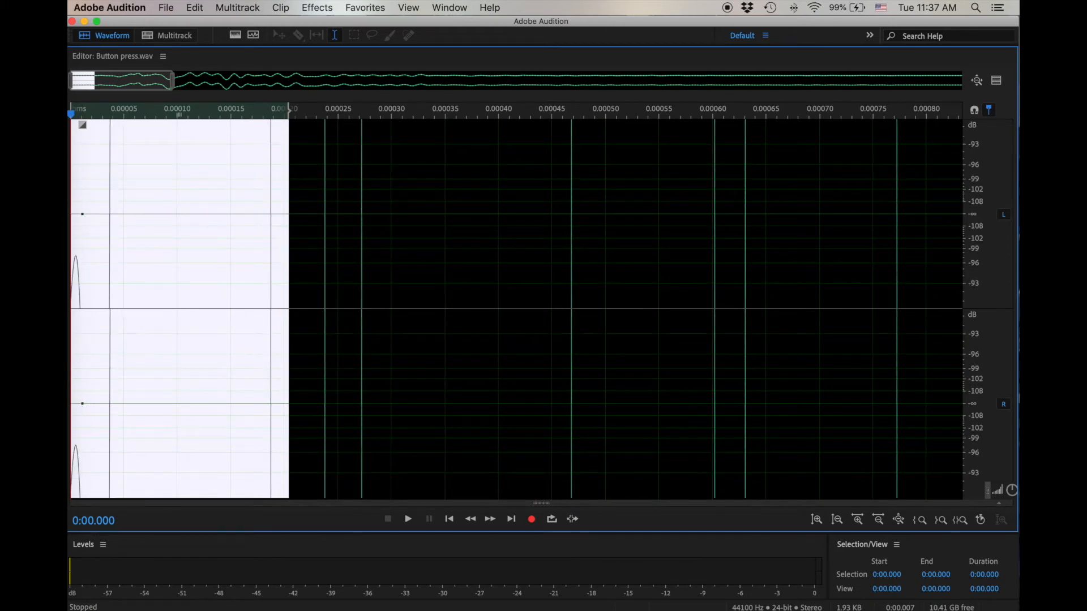
click(149, 244)
drag(102, 230, 71, 229)
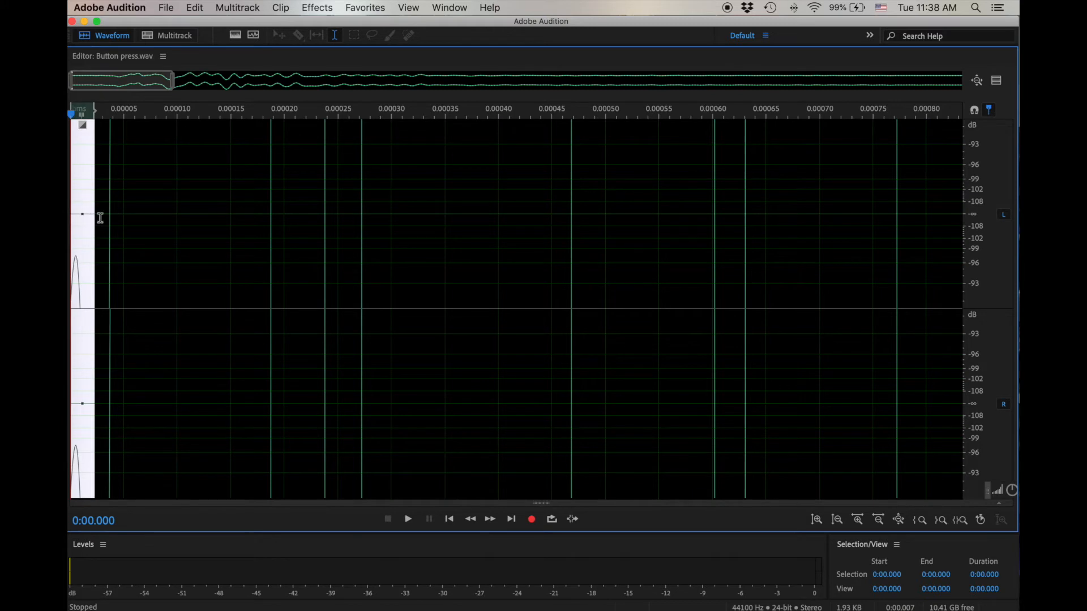
- Play all of Button press.wav to its end to check the last sample on both channels
click(117, 222)
key(super+a)
key(space)
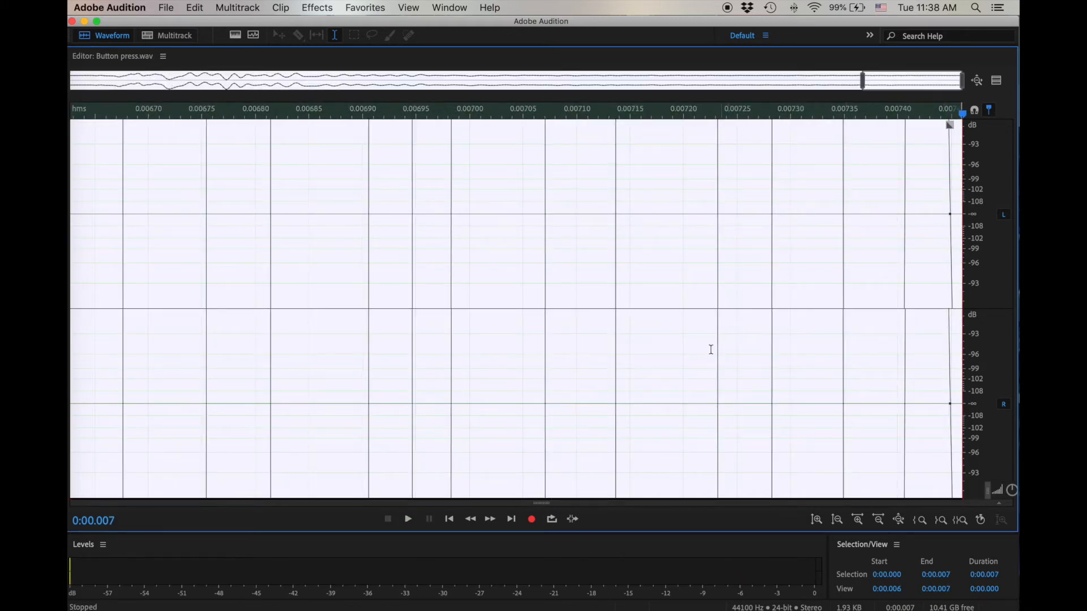
- Convert the whole stereo Button press.wav to mono with the Convert to Mono favorite
click(320, 7)
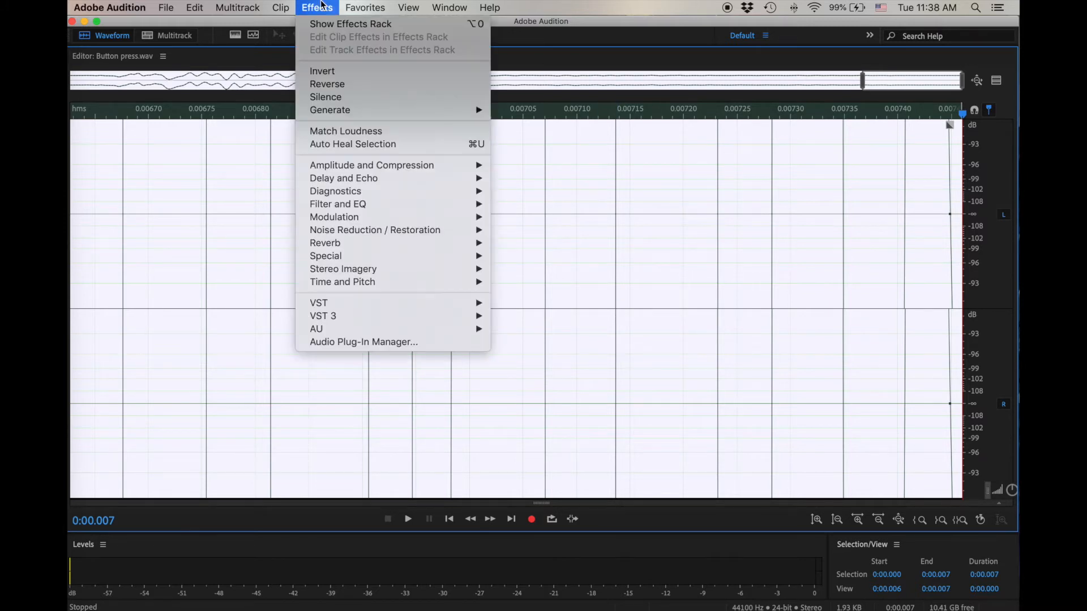
mouse_move(360, 7)
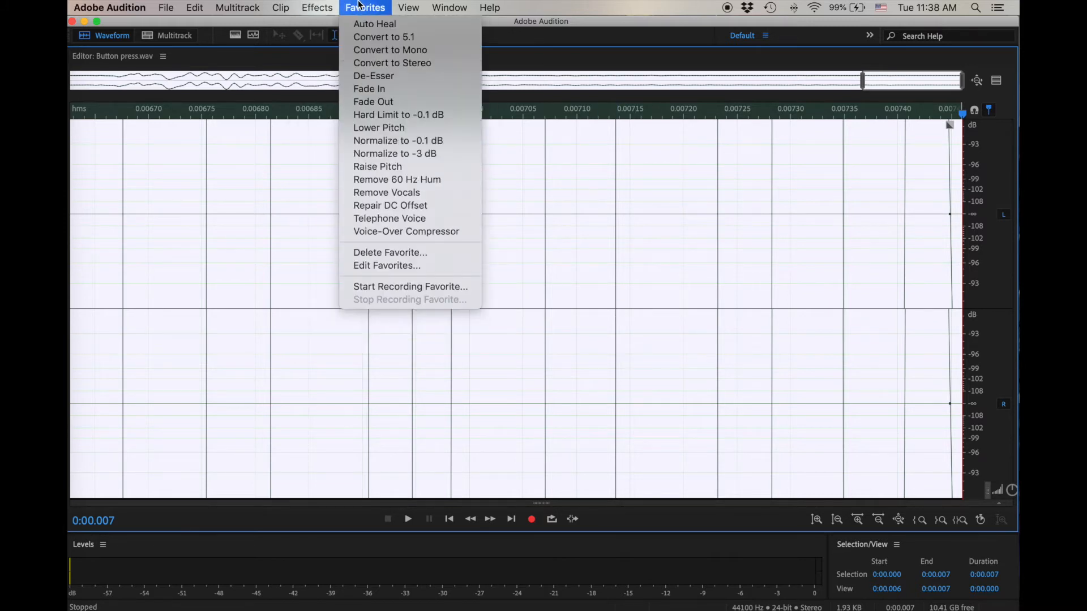
click(399, 53)
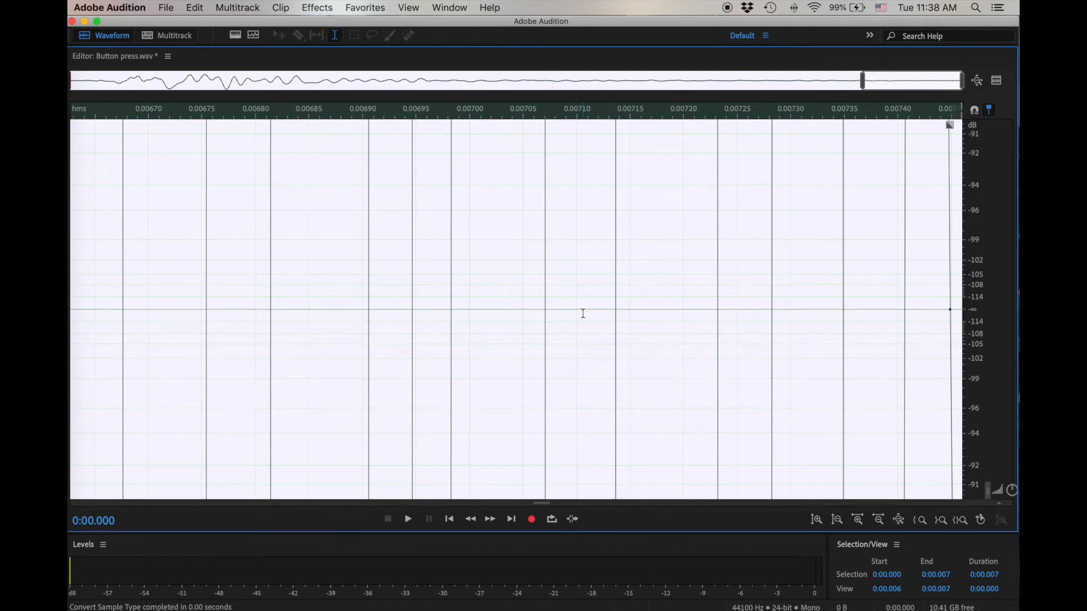
- Show the full waveform of the mono Button press.wav and listen to it, and play Cowbell.wav to its end
key(minus)
key(minus)
key(minus)
key(minus)
key(alt+minus)
key(alt+minus)
key(alt+minus)
key(alt+minus)
key(alt+minus)
key(alt+minus)
key(alt+minus)
key(alt+minus)
key(alt+minus)
key(alt+minus)
key(alt+minus)
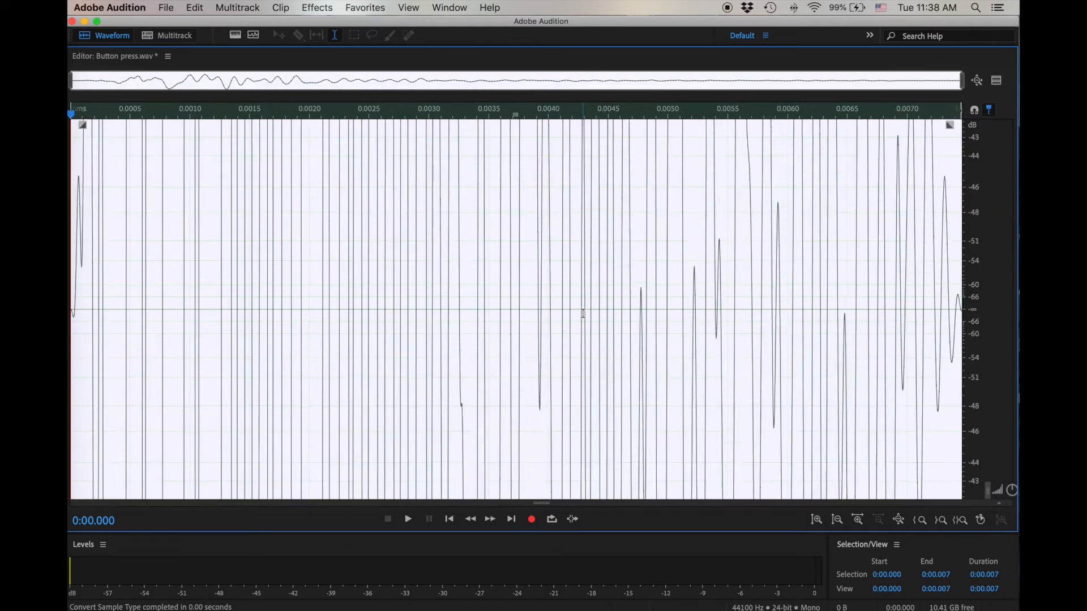
key(alt+minus)
key(alt+minus)
key(alt+minus)
key(alt+minus)
key(alt+minus)
key(alt+minus)
double_click(654, 311)
key(space)
key(space)
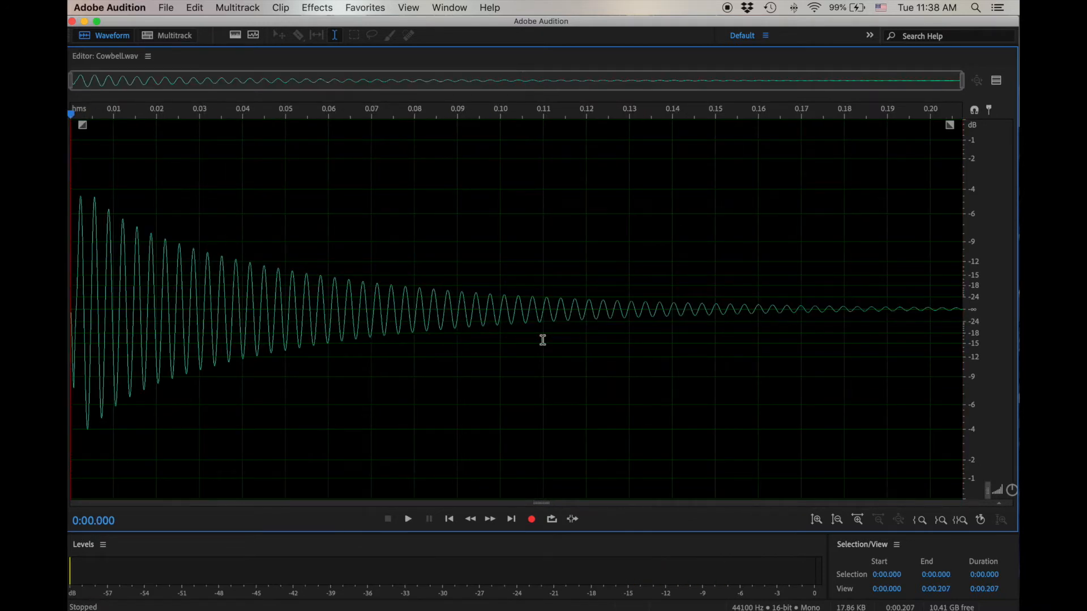
key(space)
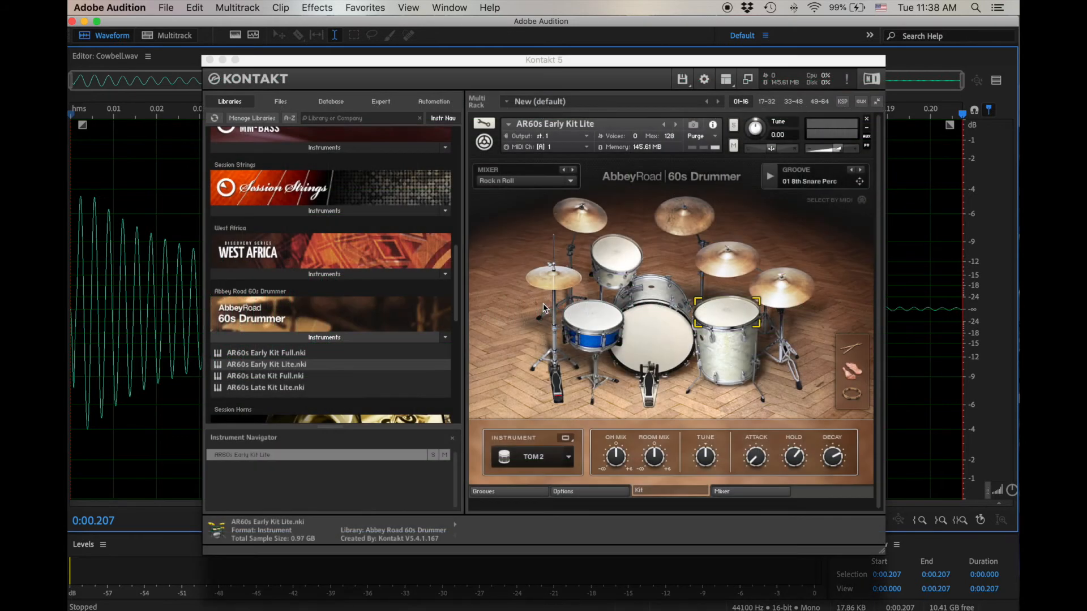
- Switch to Kontakt 5 and select Crash 1, the blue drum, Tom 2 and the Sizzle cymbal in the AR60s Early Kit Lite
click(570, 257)
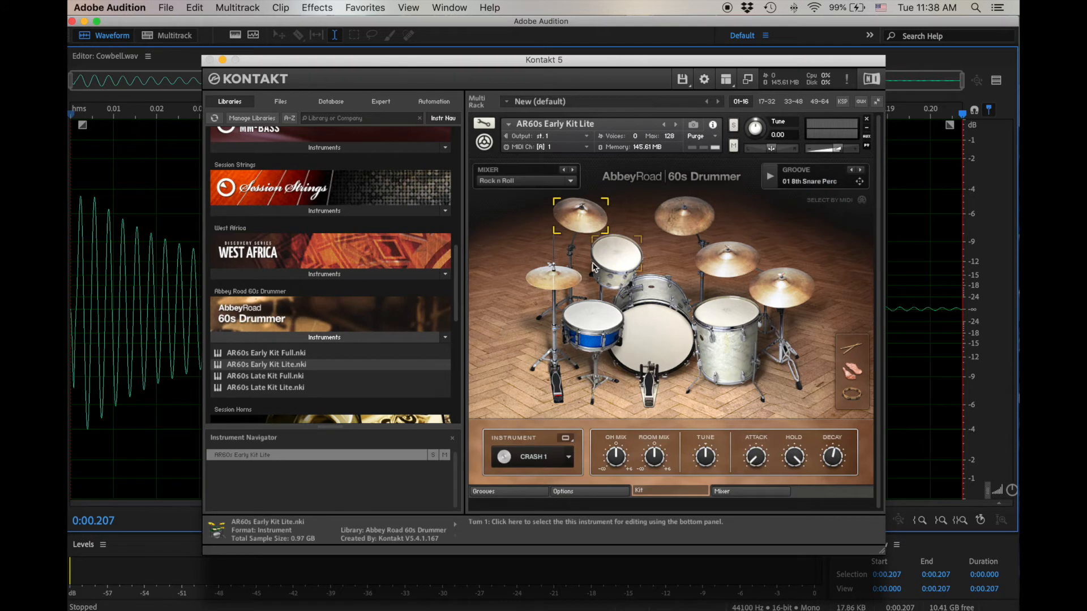
click(604, 332)
click(732, 330)
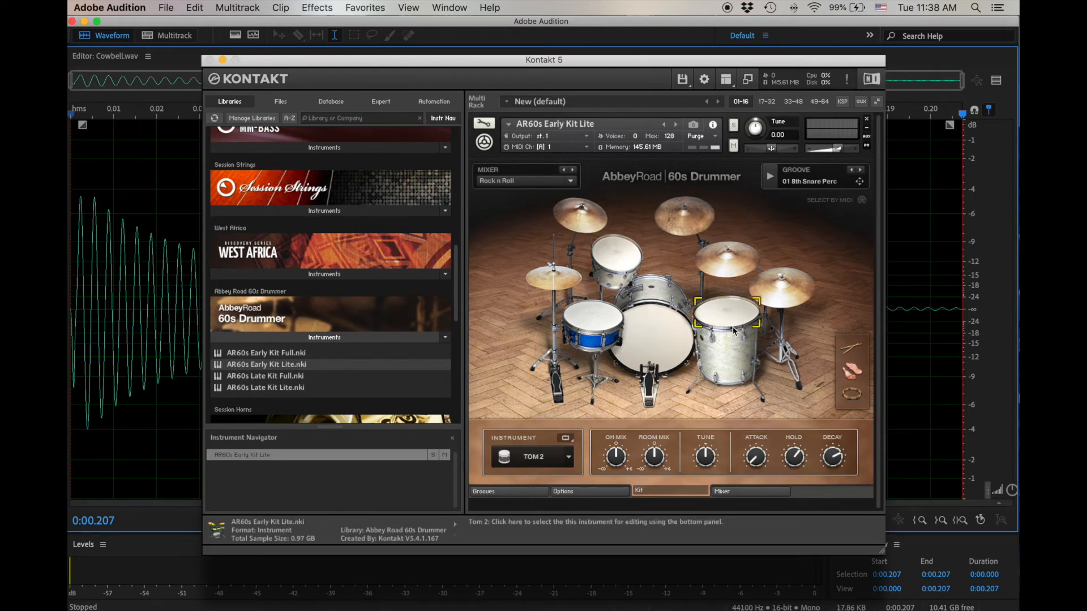
click(779, 281)
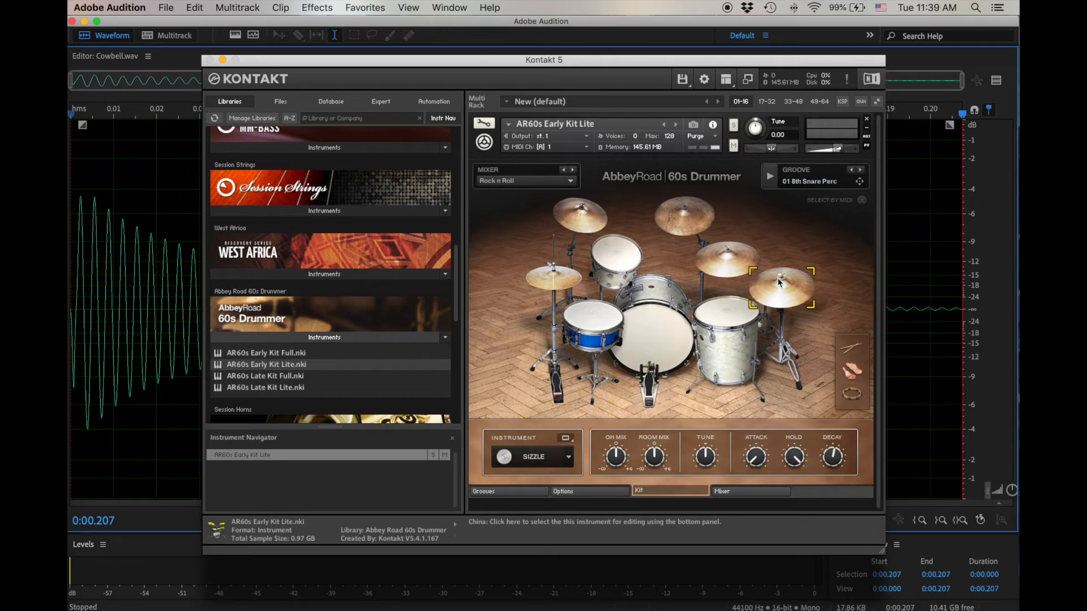
- Open the AR60s Early Kit Lite instrument for editing and inspect its sample zones in the Mapping Editor
click(483, 123)
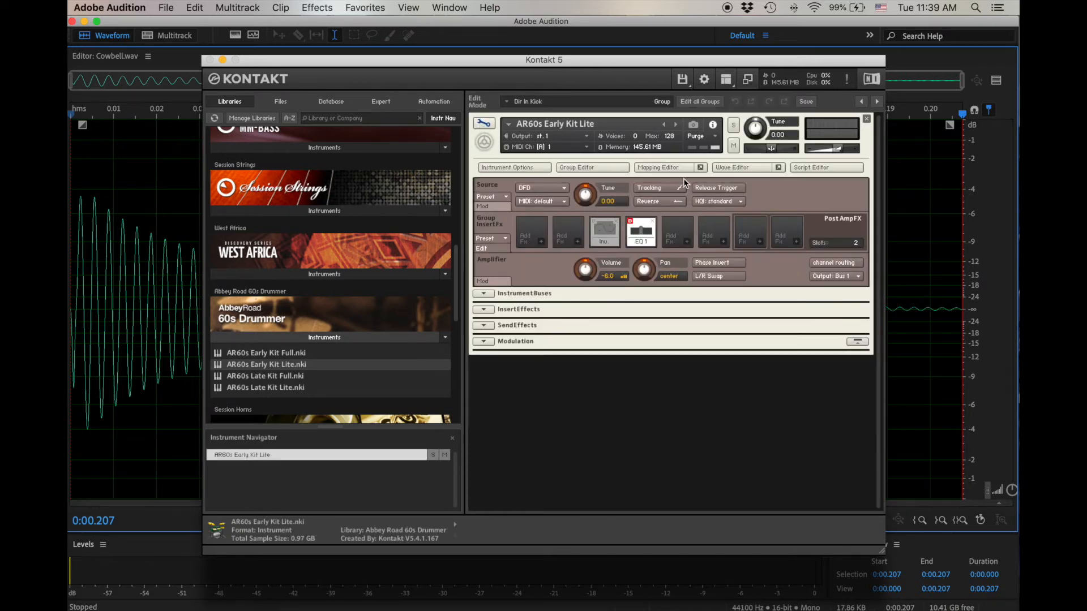
click(662, 167)
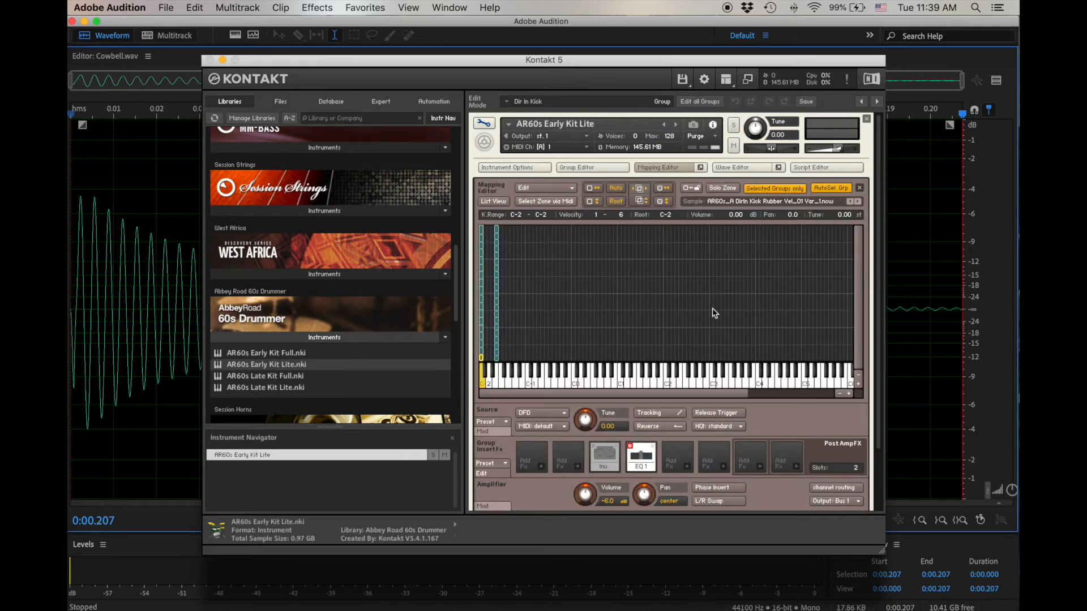
drag(648, 395, 607, 379)
click(497, 346)
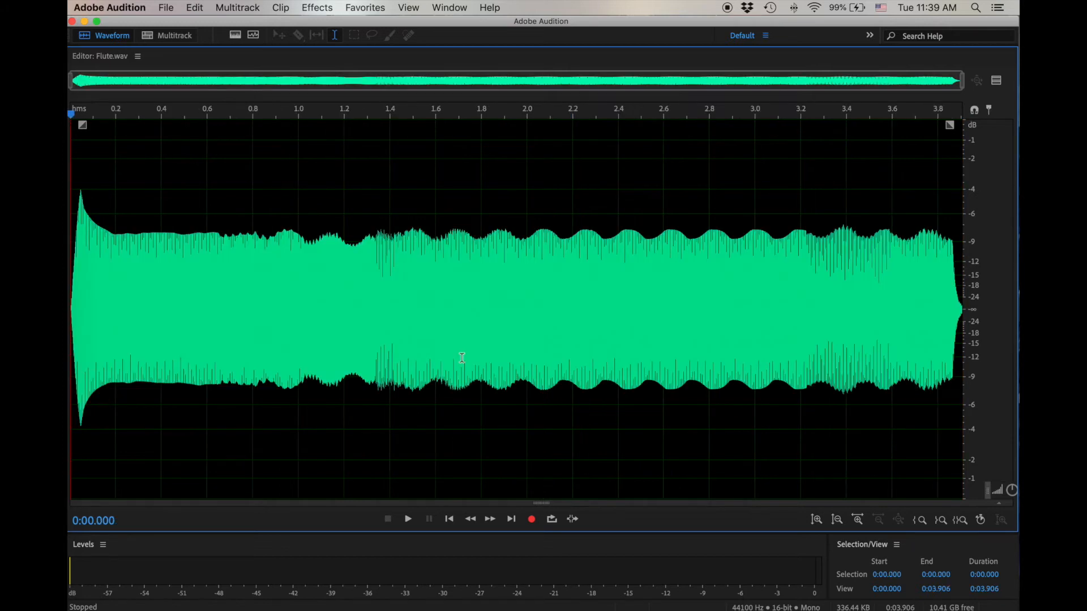
- Play Flute.wav to its end and bring the onset of its waveform into close view
key(space)
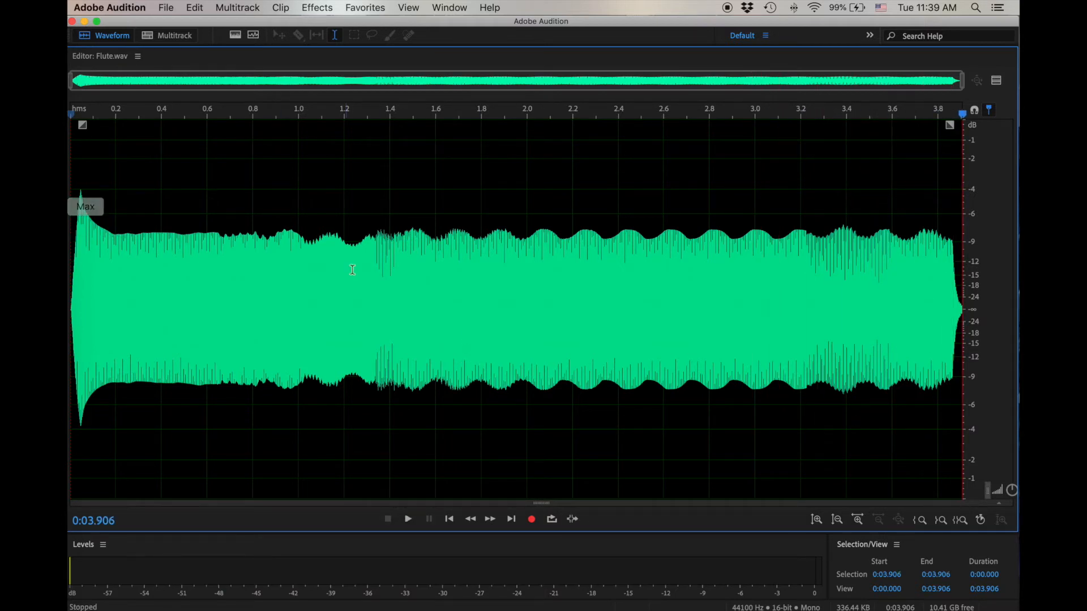
click(78, 173)
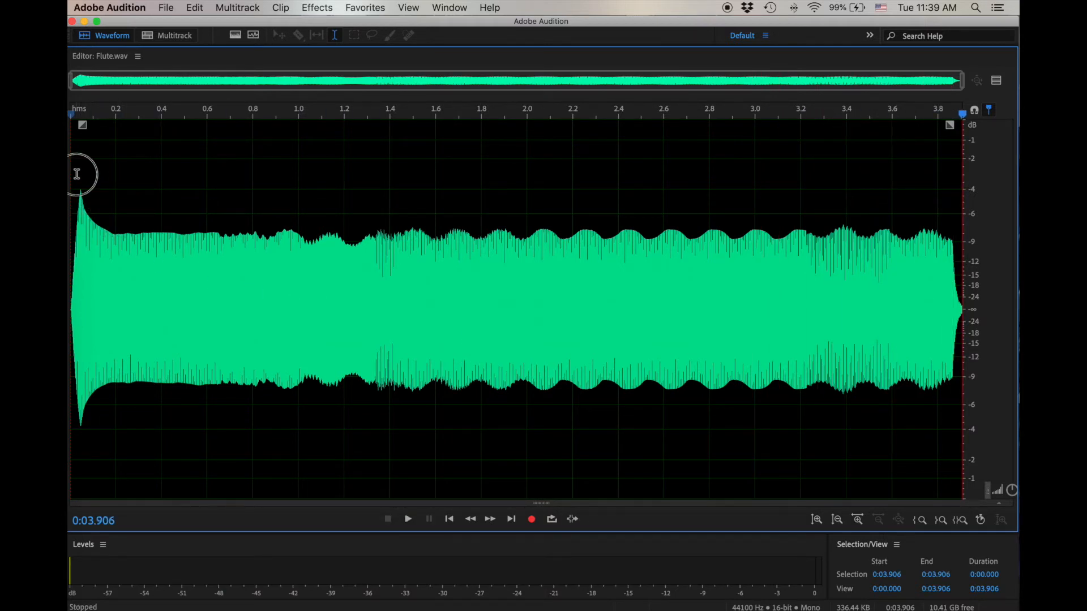
scroll(78, 173, up, 3)
scroll(77, 174, up, 10)
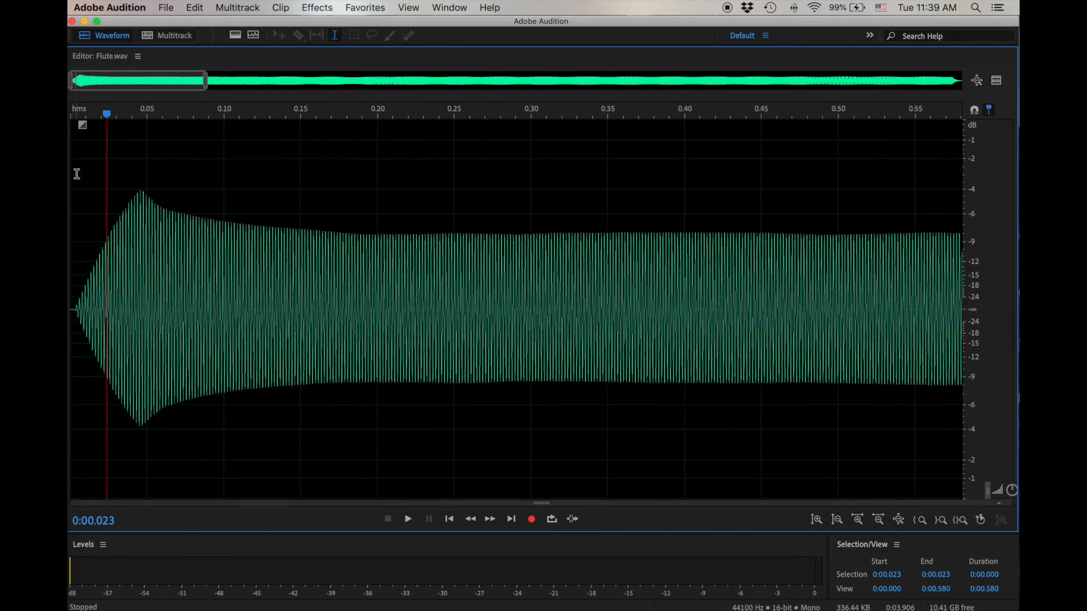
scroll(77, 174, up, 2)
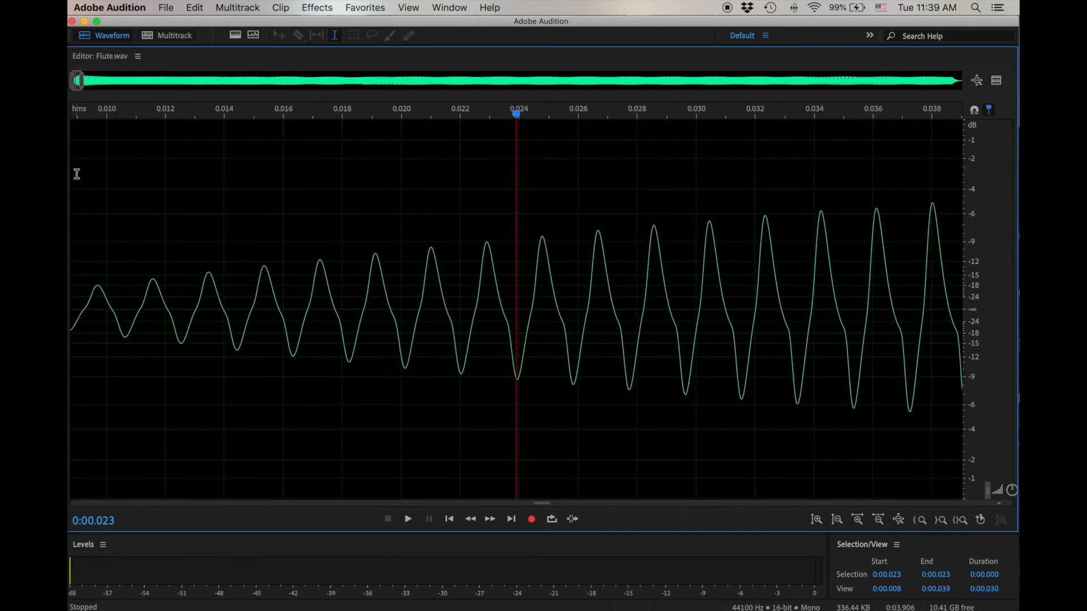
drag(76, 79, 72, 80)
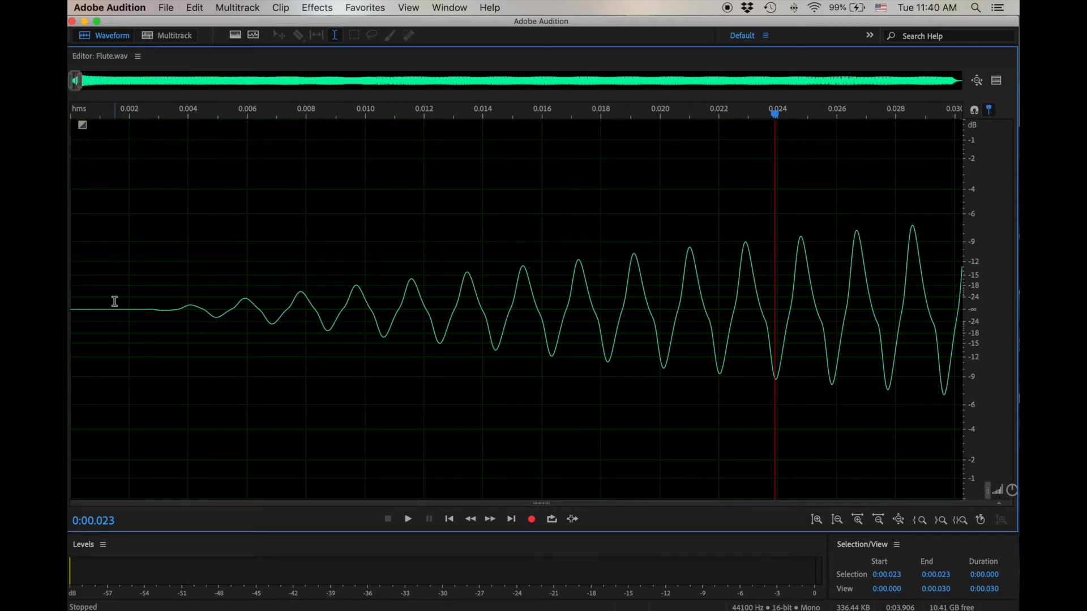
- Examine the quiet signal ahead of the first flute cycle in Flute.wav at greatly enlarged amplitude
key(alt+equal)
key(alt+equal)
key(alt+equal)
key(alt+equal)
key(alt+equal)
key(alt+equal)
key(alt+equal)
key(alt+equal)
key(alt+equal)
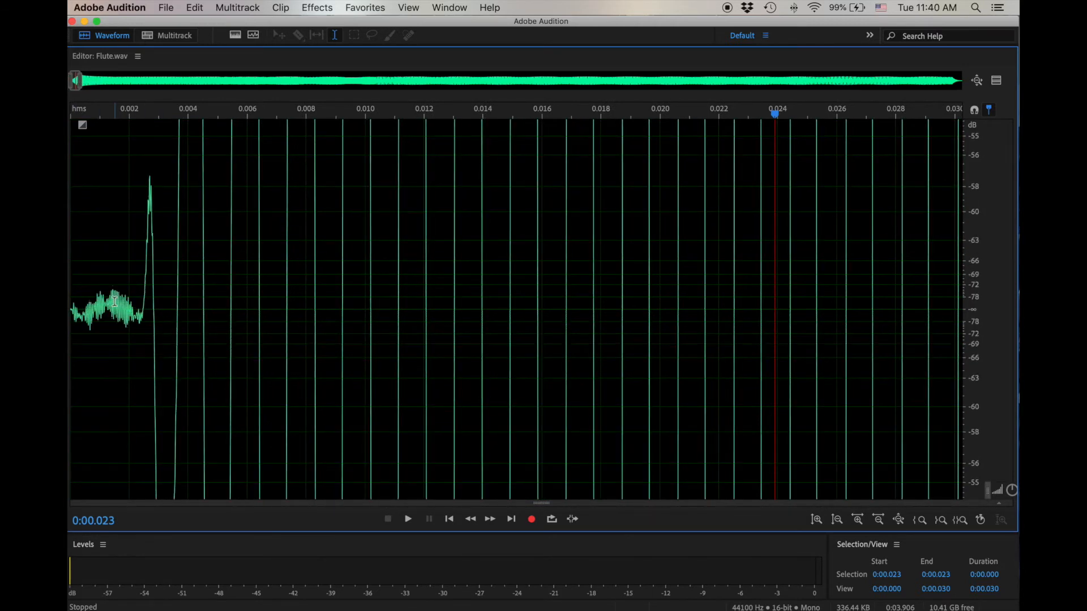
key(alt+equal)
key(equal)
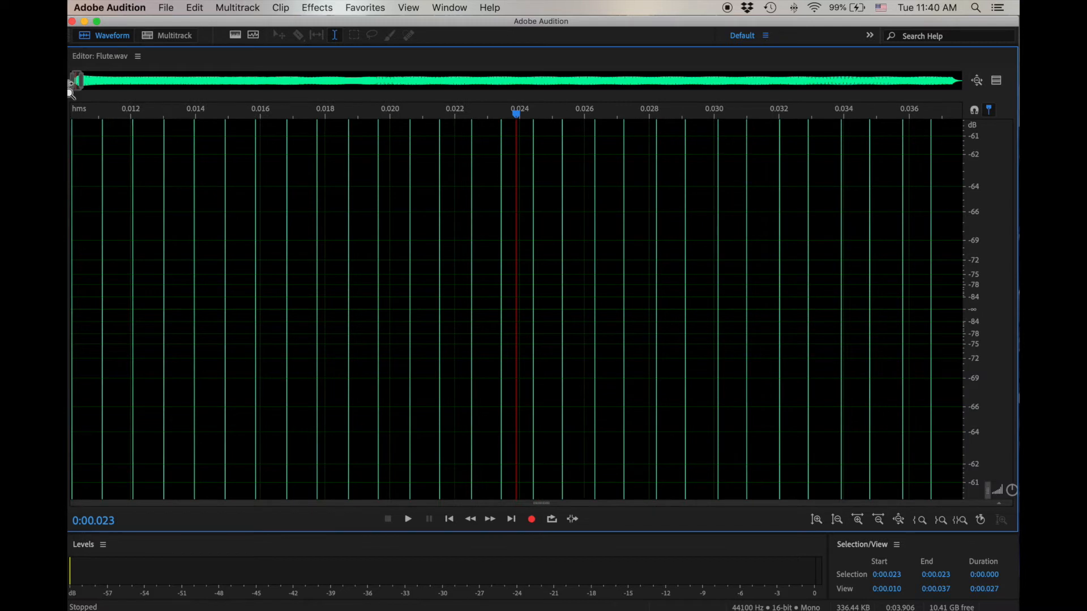
drag(75, 80, 72, 80)
click(141, 292)
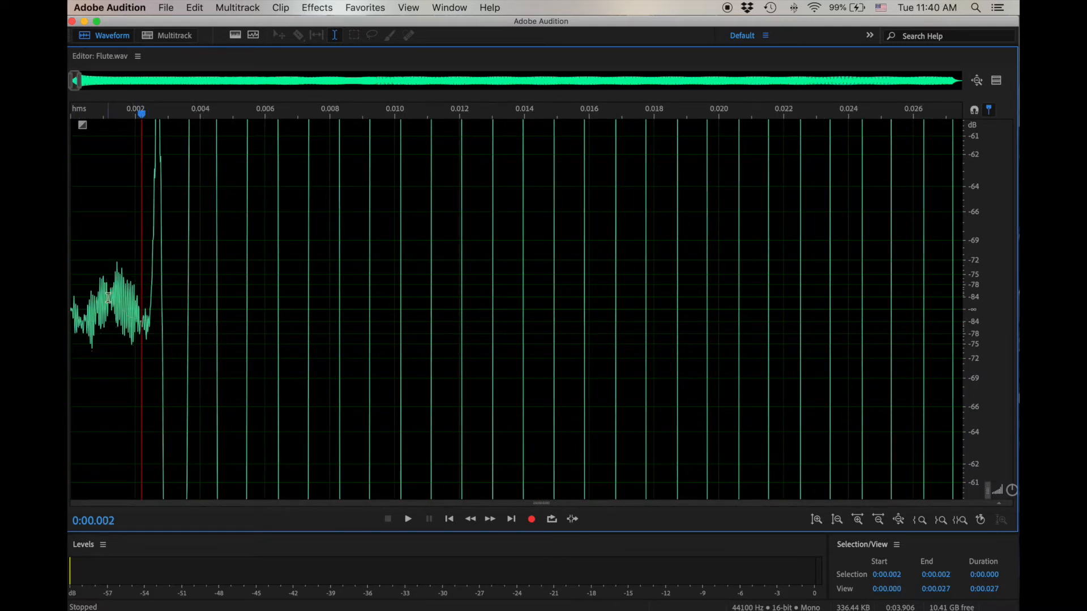
- Select about the first 0.001 s of Flute.wav and examine its individual samples against the zero line
drag(108, 298, 69, 307)
key(equal)
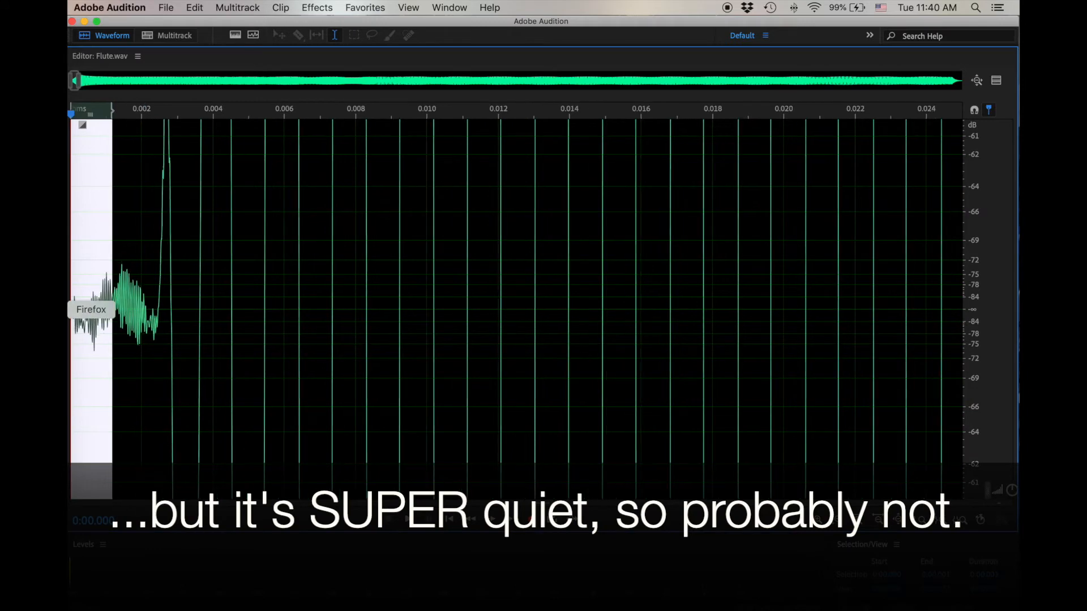
key(equal)
key(equal)
key(equal)
key(equal)
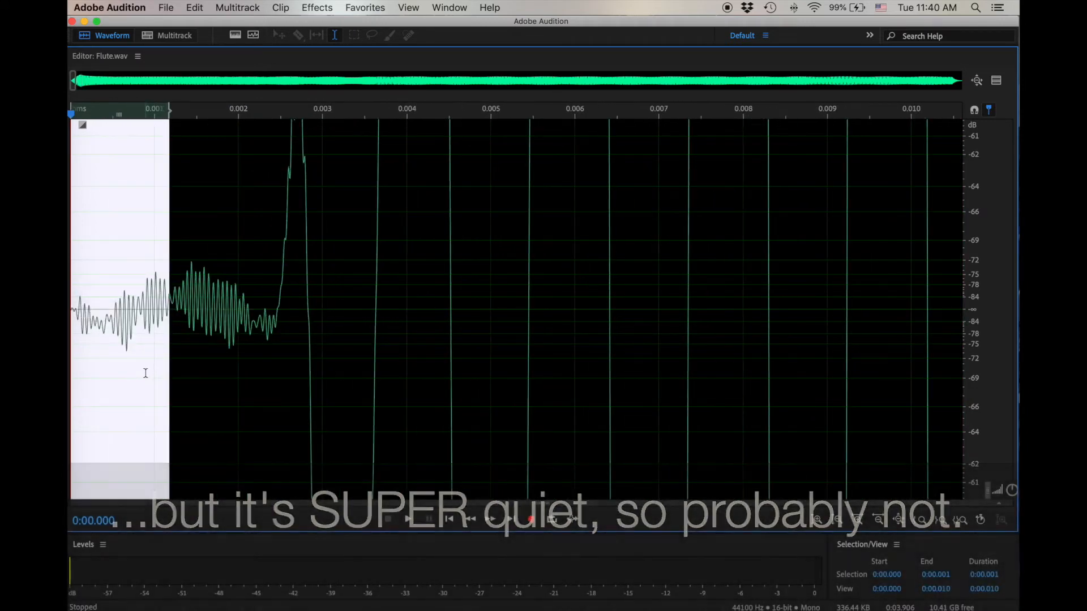
key(equal)
key(equal)
key(equal)
key(equal)
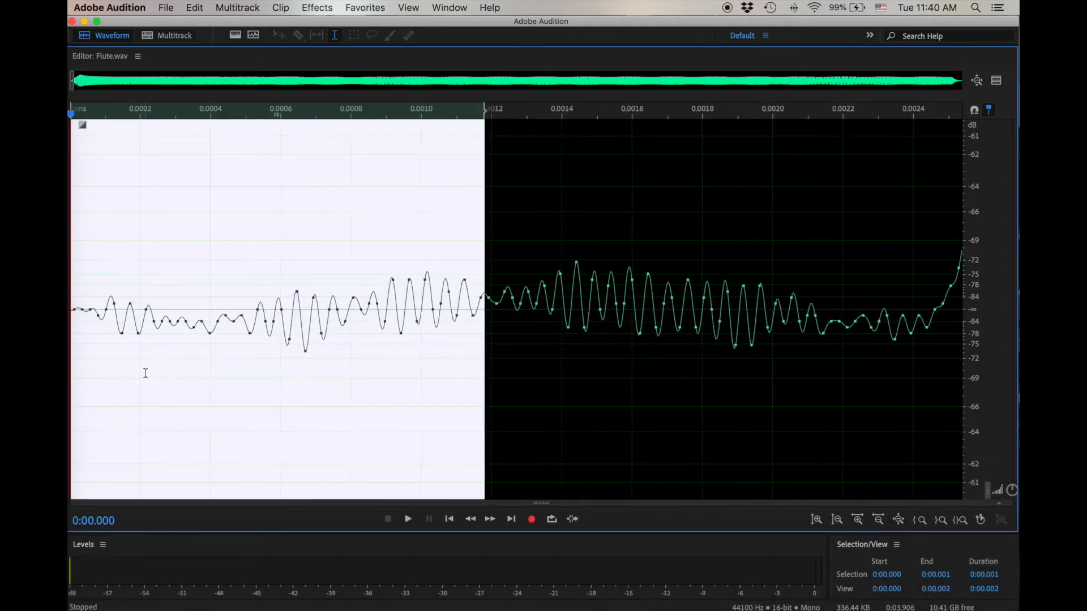
key(alt+equal)
key(alt+equal)
key(alt+equal)
key(alt+equal)
key(alt+equal)
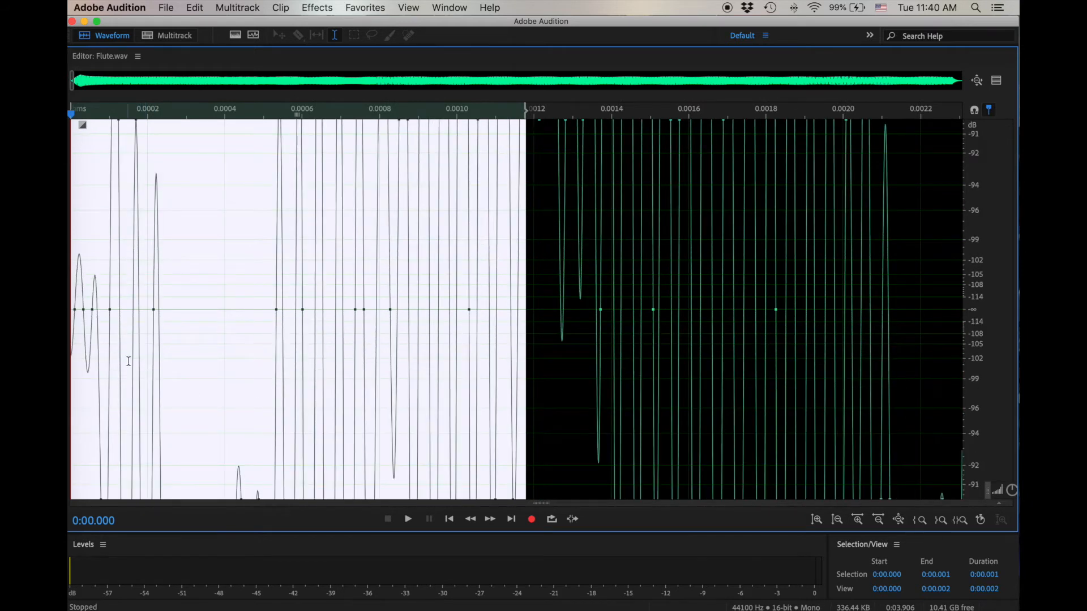
- Delete the very first sample of Flute.wav
click(88, 319)
drag(79, 313, 69, 312)
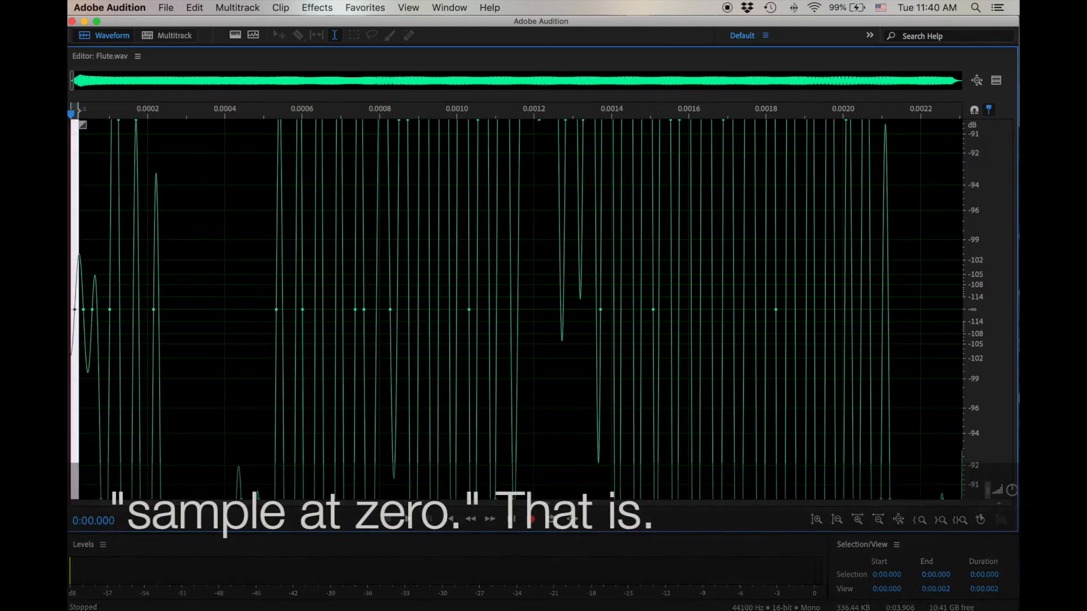
key(Delete)
- Play the whole trimmed Flute.wav to its end and show its full waveform
click(172, 352)
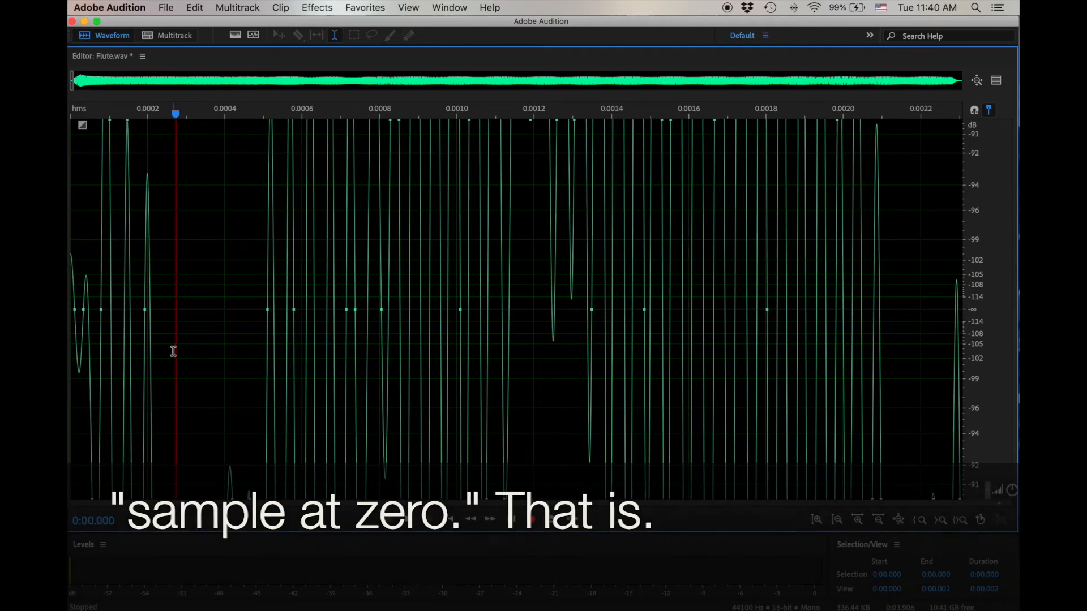
key(super+a)
key(space)
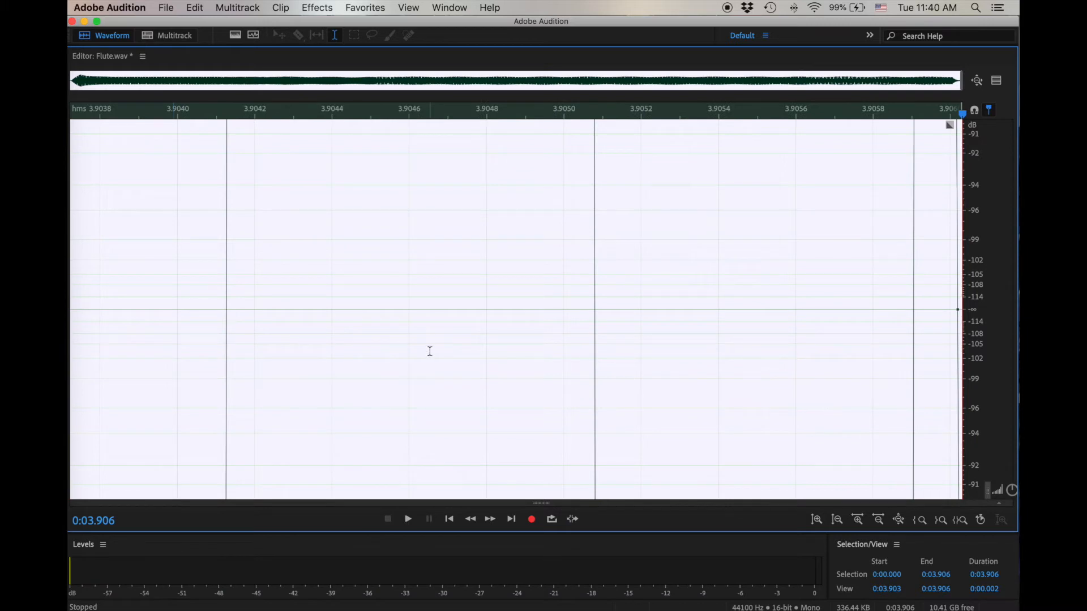
key(backslash)
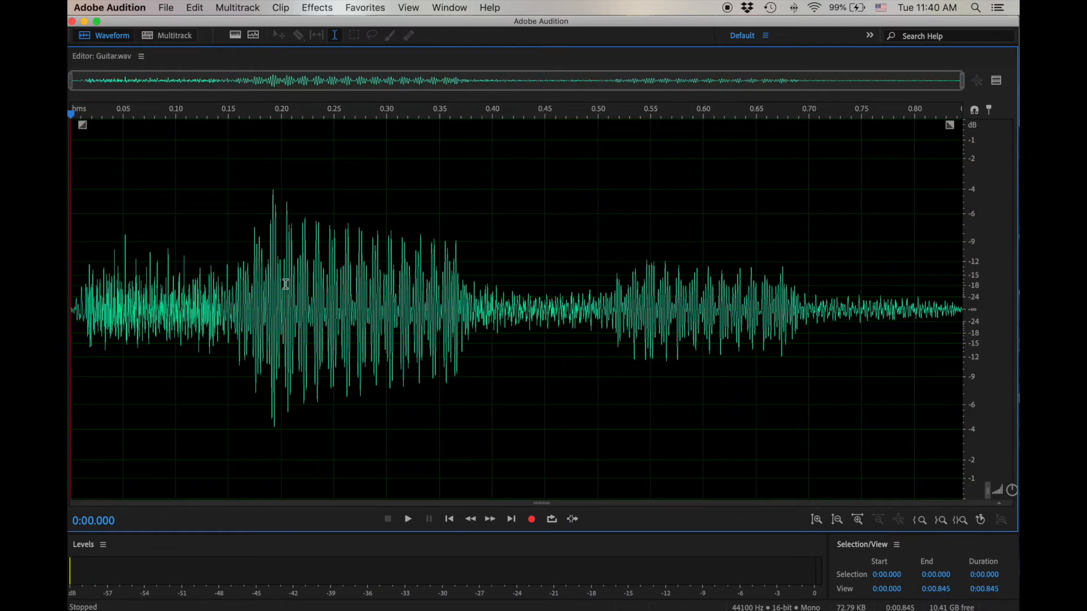
- Normalize the whole of Guitar.wav to -0.1 dB with the favorite, listening to the sound before and after
key(space)
key(space)
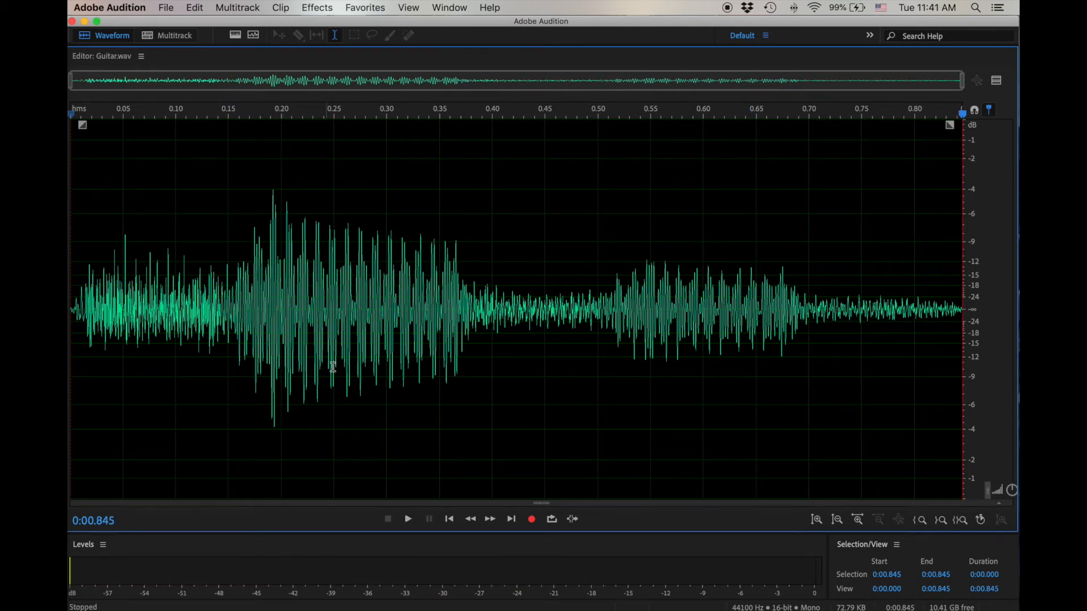
key(super+a)
click(332, 7)
mouse_move(365, 7)
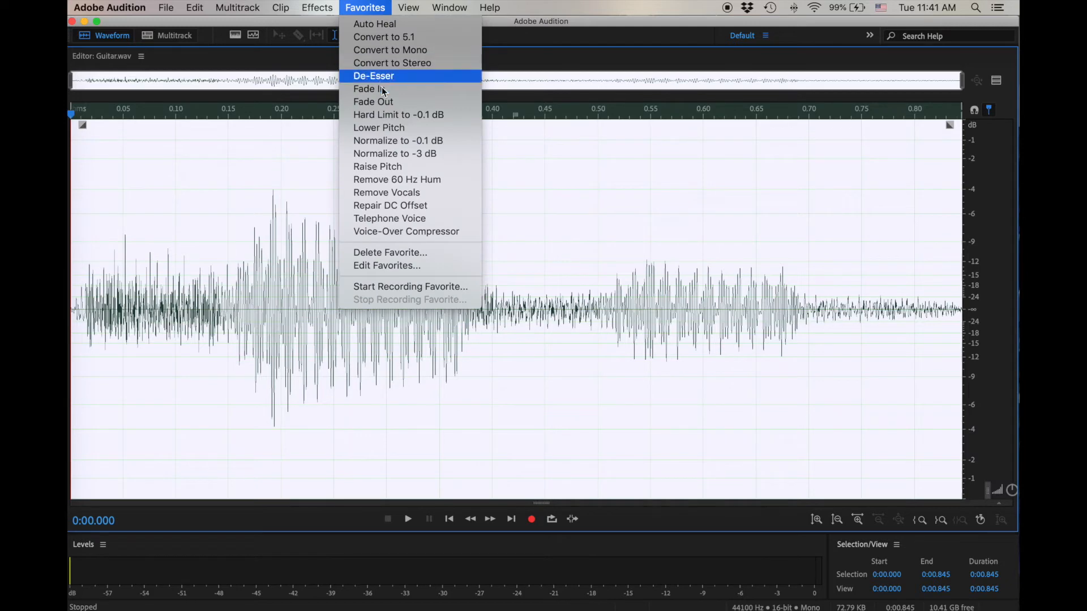
click(418, 141)
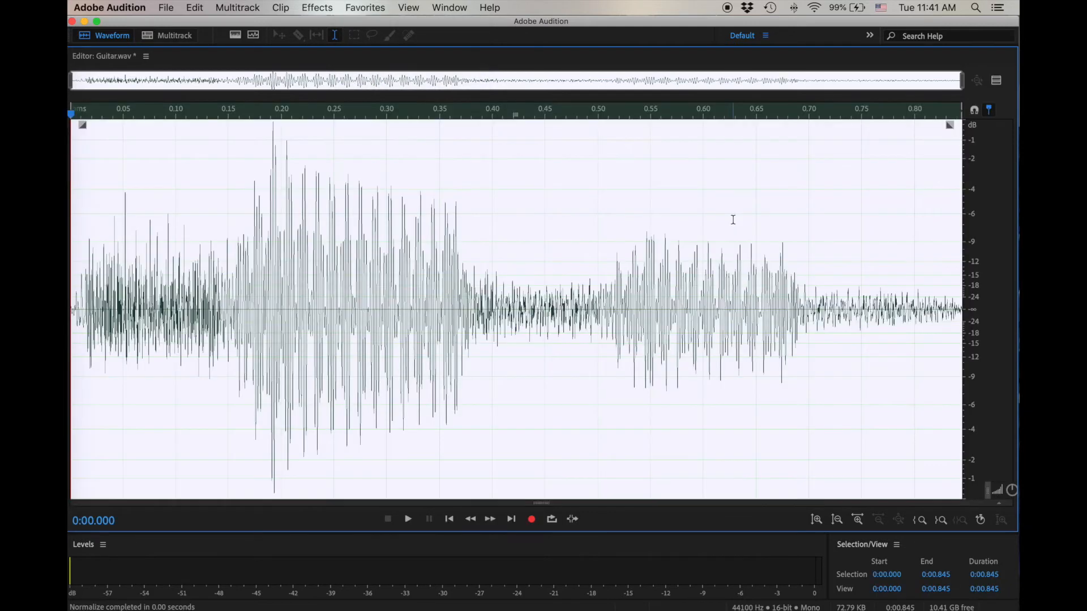
click(532, 317)
key(space)
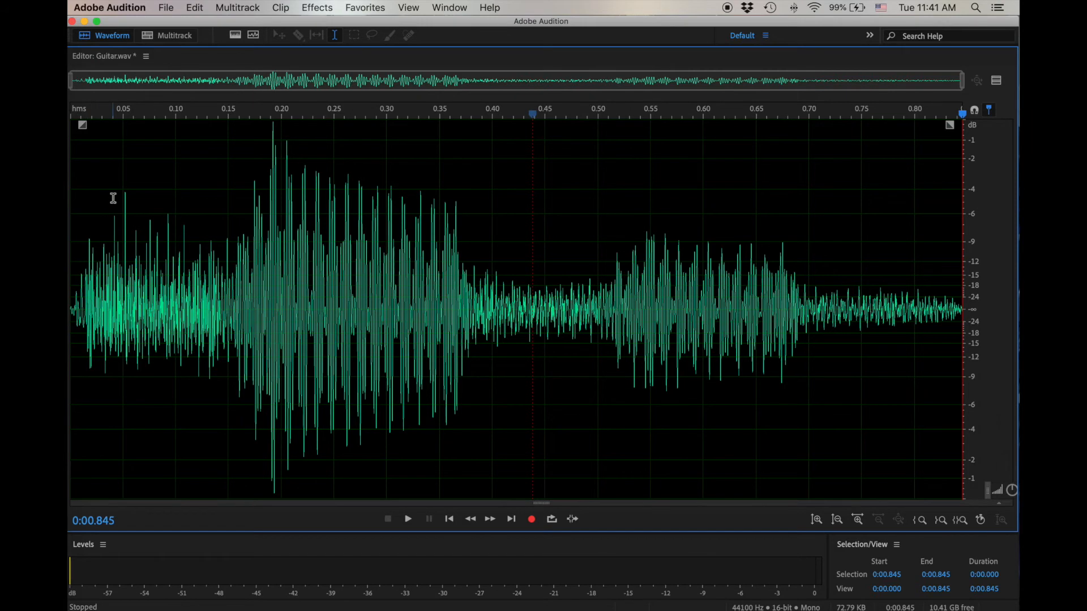
- Select about the first 0.004 s of Guitar.wav and examine its opening waveform up close
scroll(114, 198, up, 10)
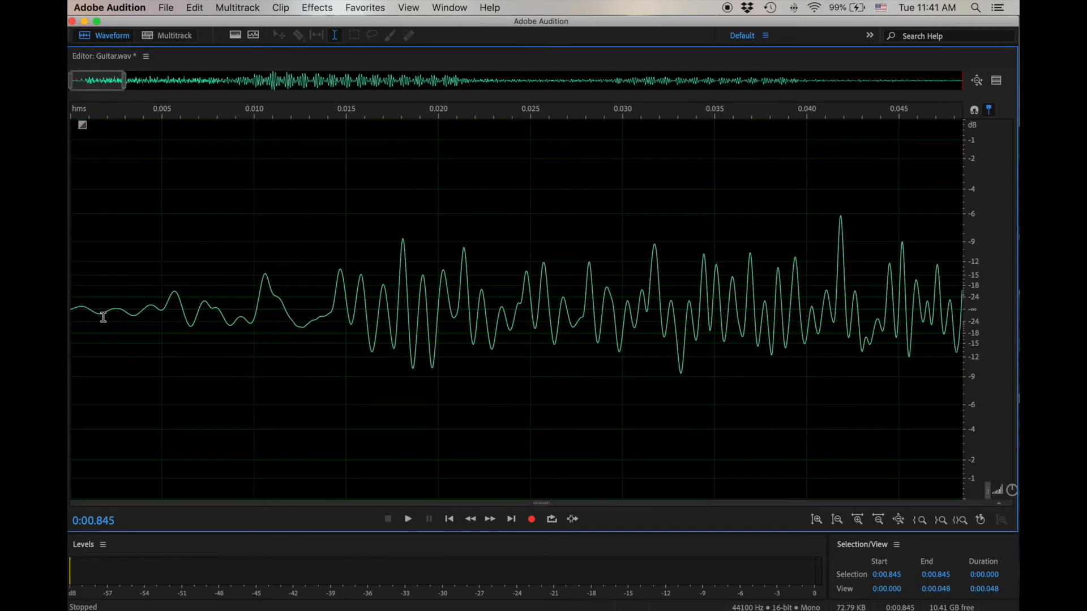
drag(70, 317, 150, 317)
key(=)
key(=)
key(alt+=)
key(alt+=)
key(=)
key(=)
key(=)
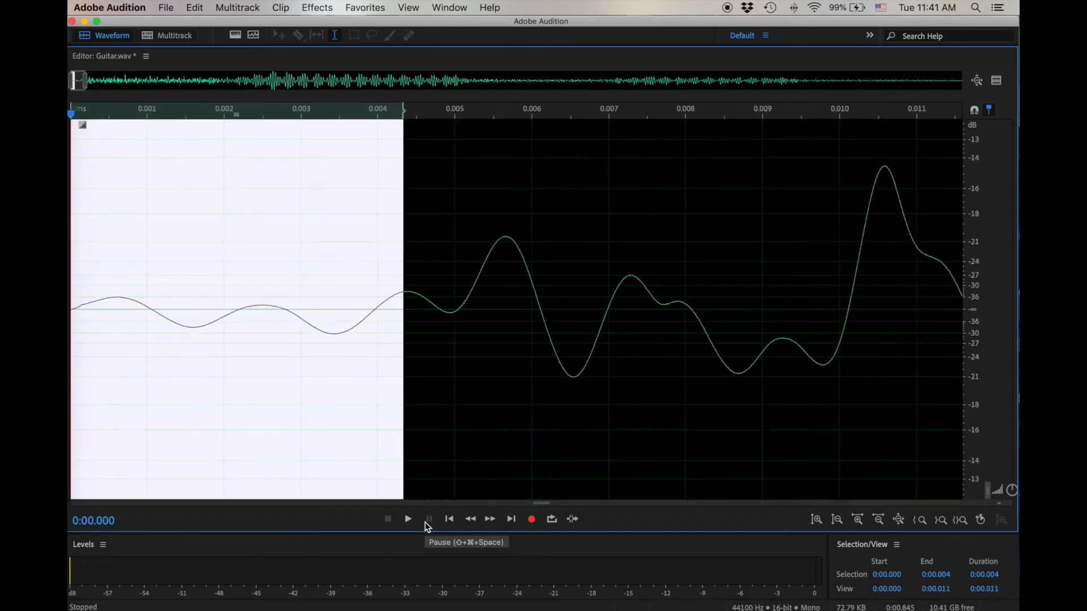
- Check whether the very first sample of Guitar.wav sits on the zero line, and play the sound
key(alt+=)
key(alt+=)
key(alt+=)
key(alt+=)
key(alt+=)
key(=)
key(=)
key(=)
key(=)
key(=)
key(=)
key(=)
key(=)
key(=)
key(=)
key(=)
key(=)
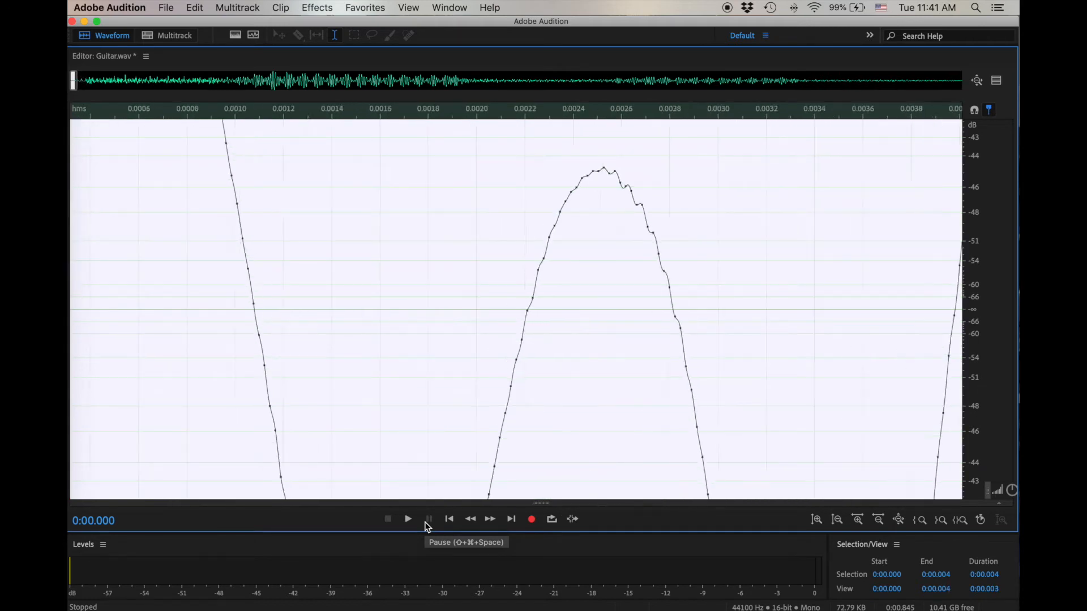
key(=)
key(=)
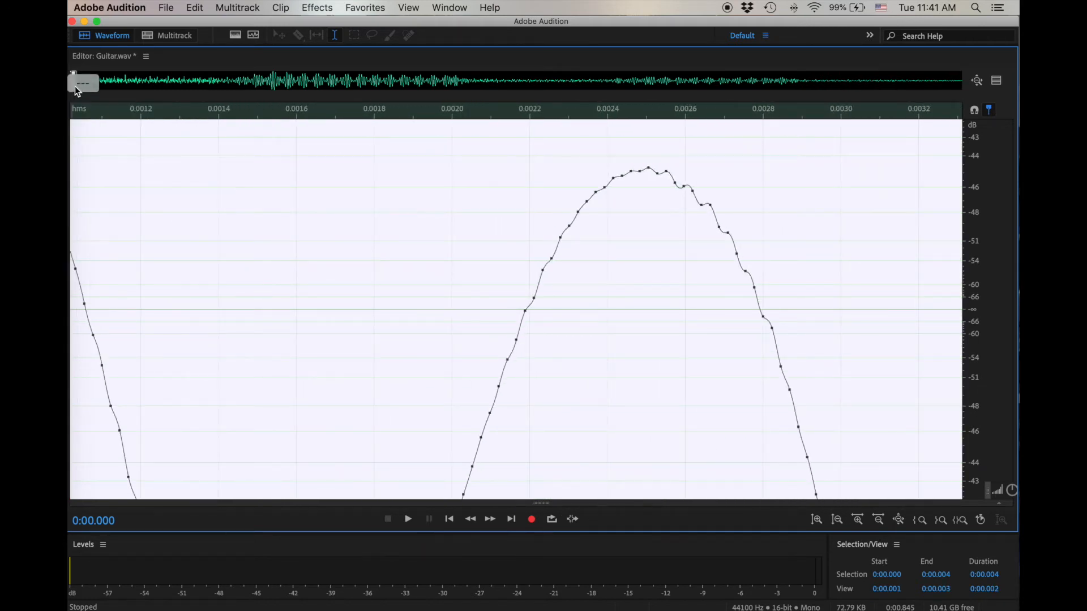
drag(72, 82, 70, 83)
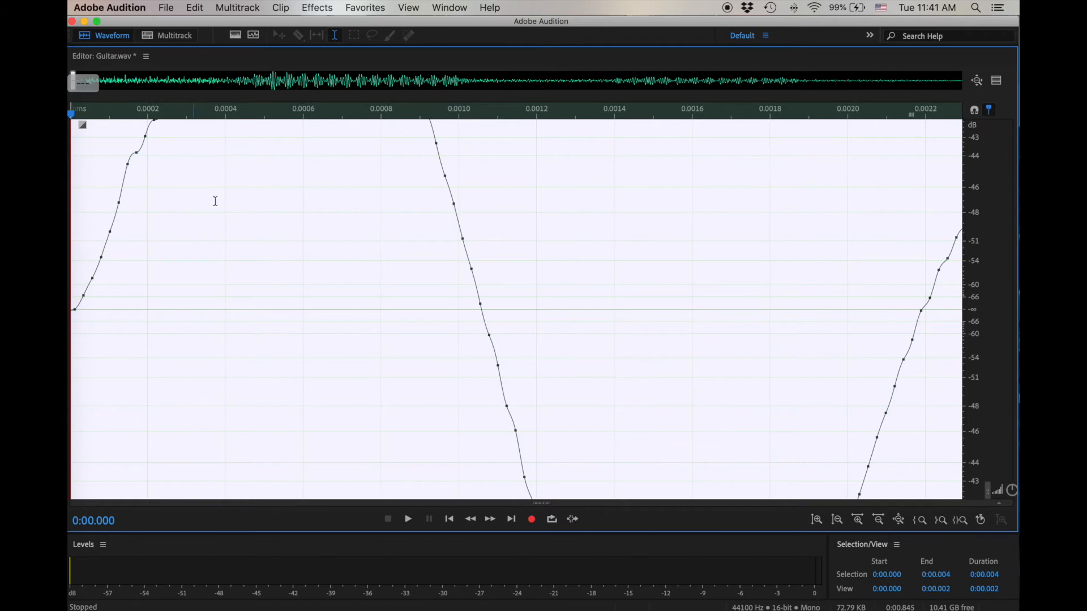
triple_click(252, 287)
key(space)
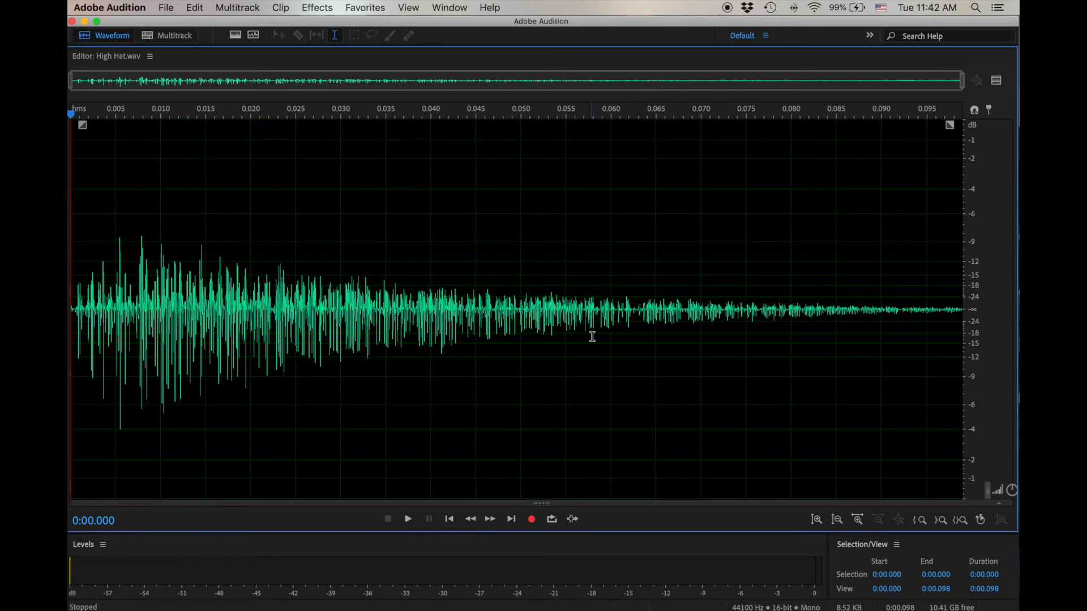
- Normalize the whole of High Hat.wav to -0.1 dB with the favorite and listen to it
key(super+a)
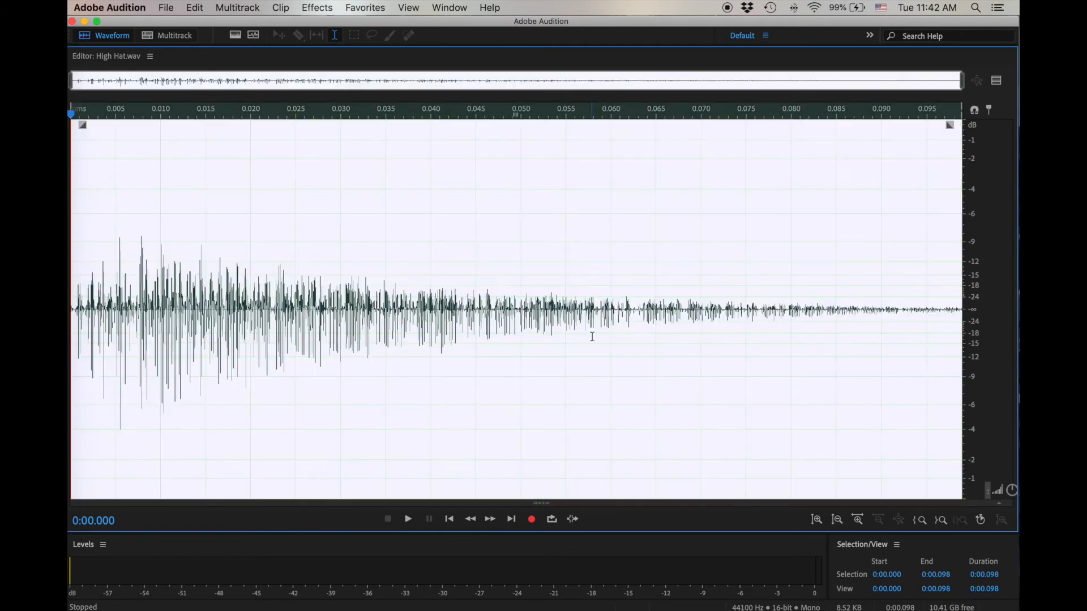
key(space)
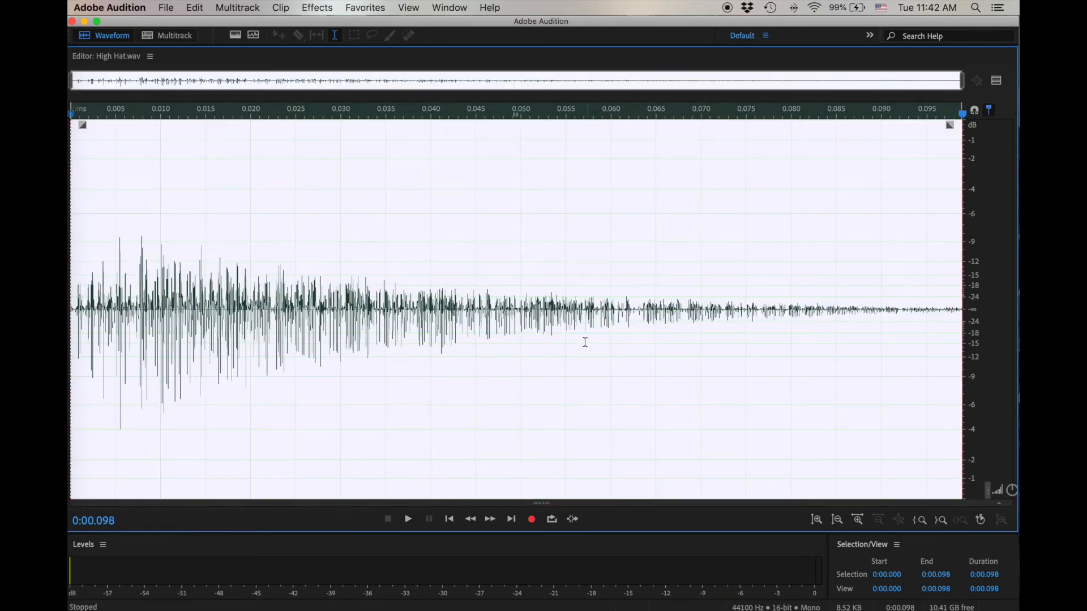
click(363, 8)
click(410, 141)
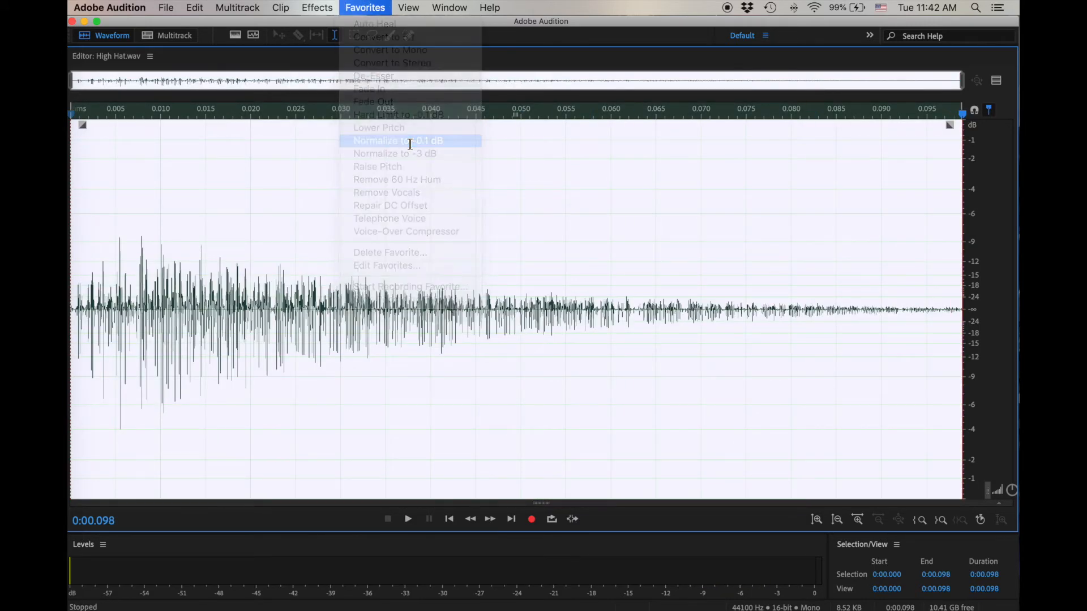
key(space)
key(space)
key(space)
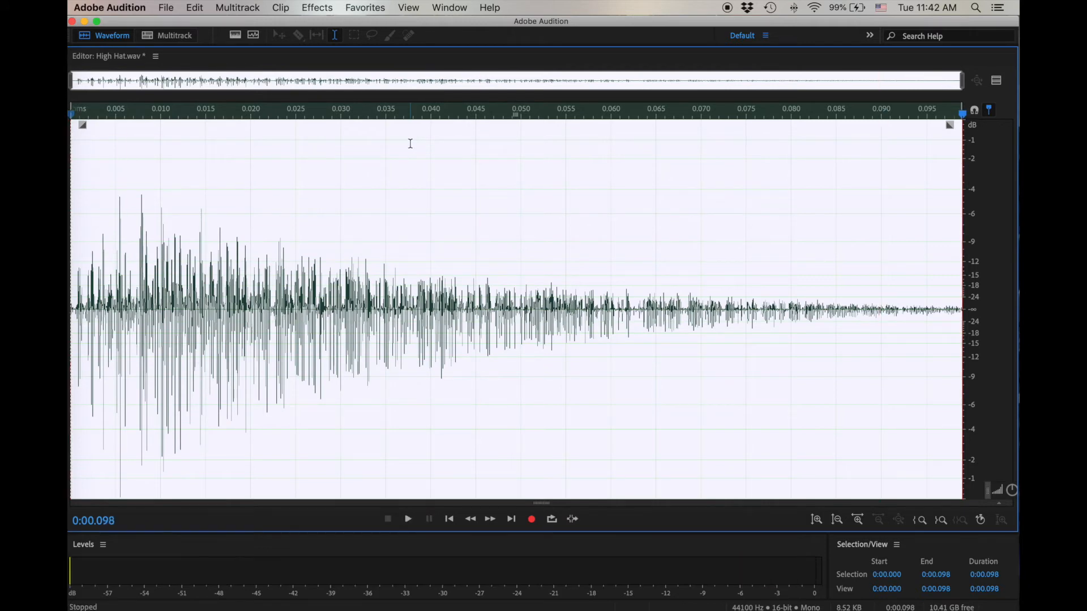
- Examine the first samples of High Hat.wav against the zero line at enlarged amplitude
scroll(364, 219, up, 15)
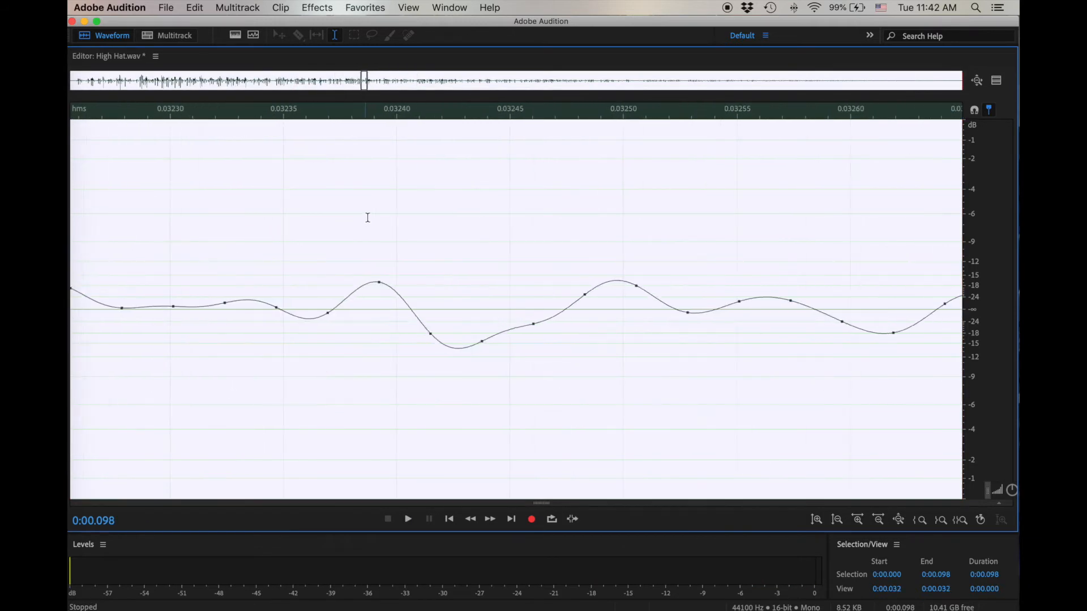
click(362, 79)
drag(363, 81, 72, 85)
key(alt+equal)
key(alt+equal)
key(alt+equal)
key(alt+equal)
key(alt+equal)
key(alt+equal)
key(alt+equal)
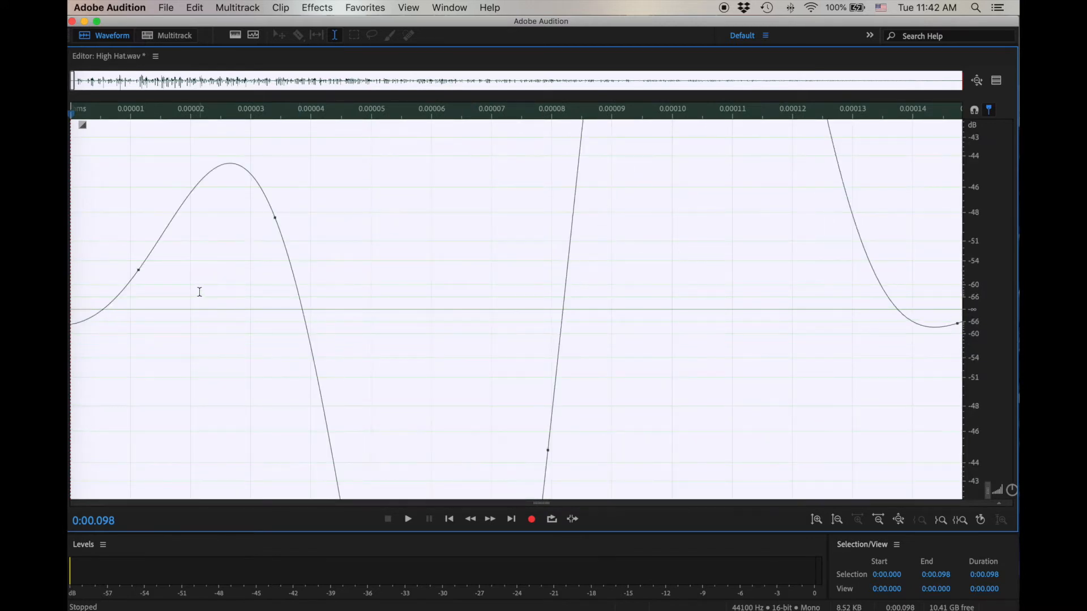
- Select only the first sample of High Hat.wav and apply Silence to it
drag(198, 293, 79, 305)
click(413, 312)
drag(221, 311, 120, 335)
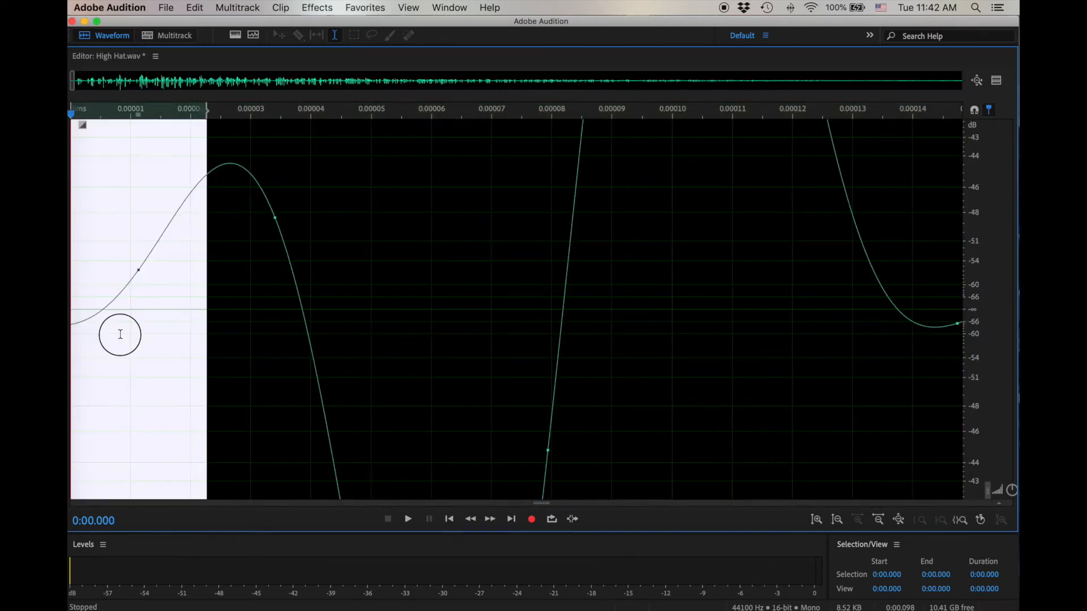
click(405, 4)
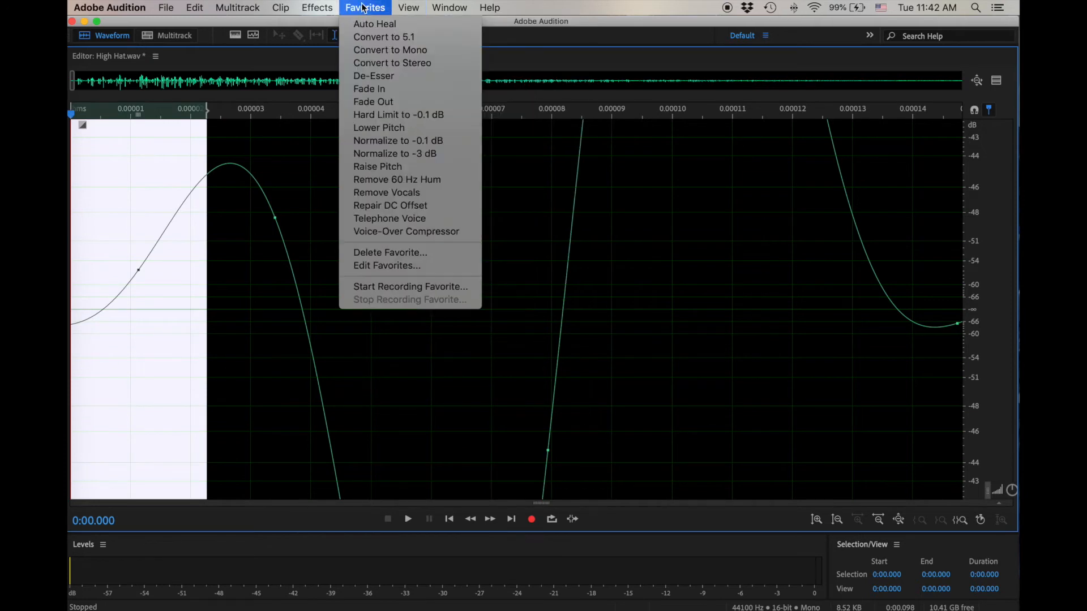
click(341, 98)
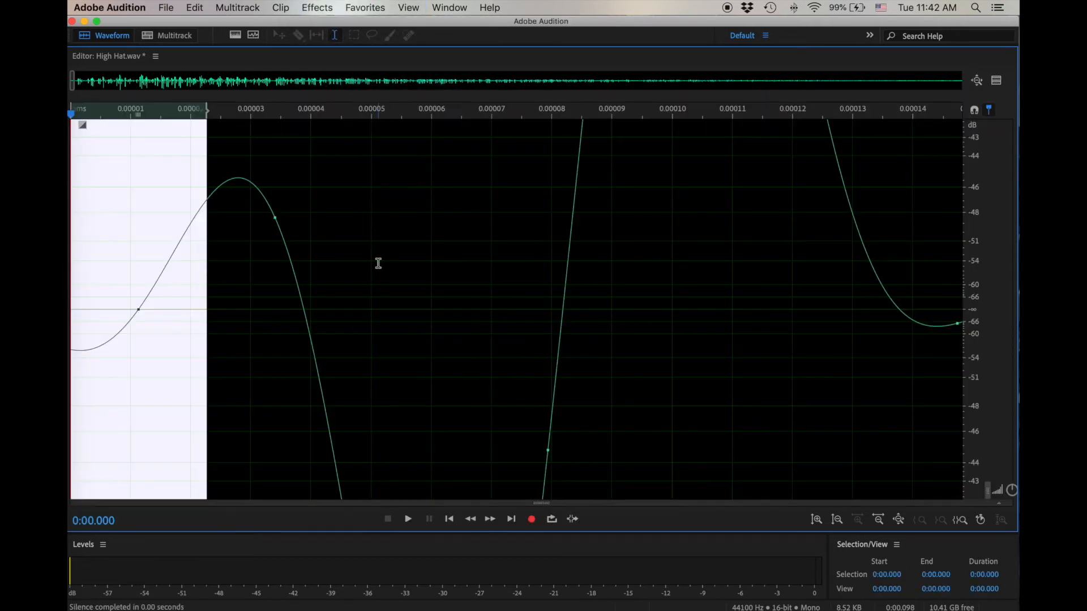
- Delete the very last sample of High Hat.wav
key(super+a)
key(space)
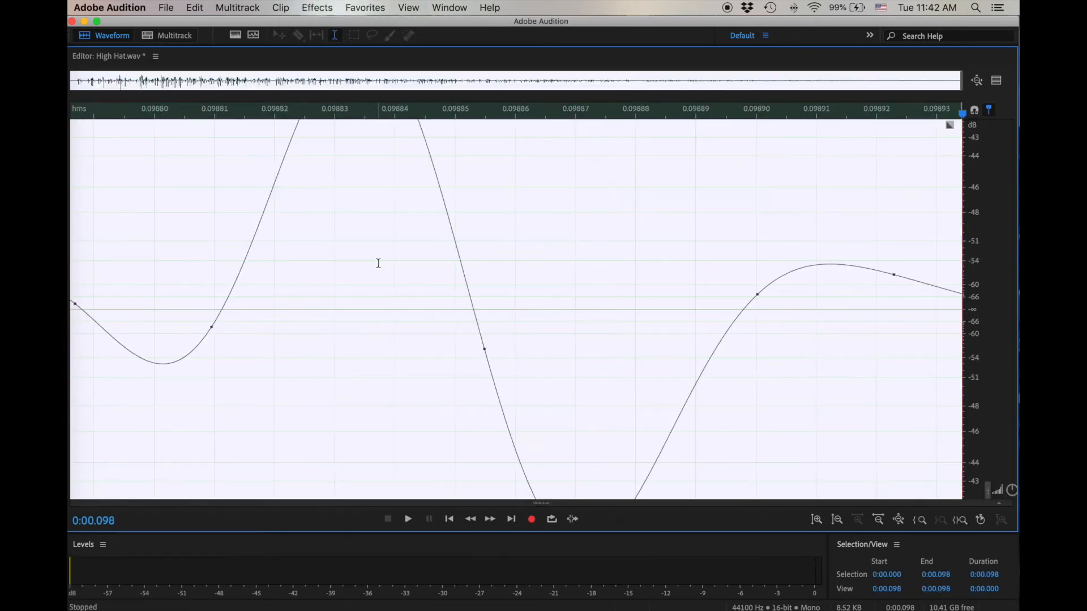
click(826, 303)
drag(827, 300, 866, 323)
key(Delete)
- Select only the final remaining sample of High Hat.wav and apply Silence to it
click(921, 297)
click(238, 7)
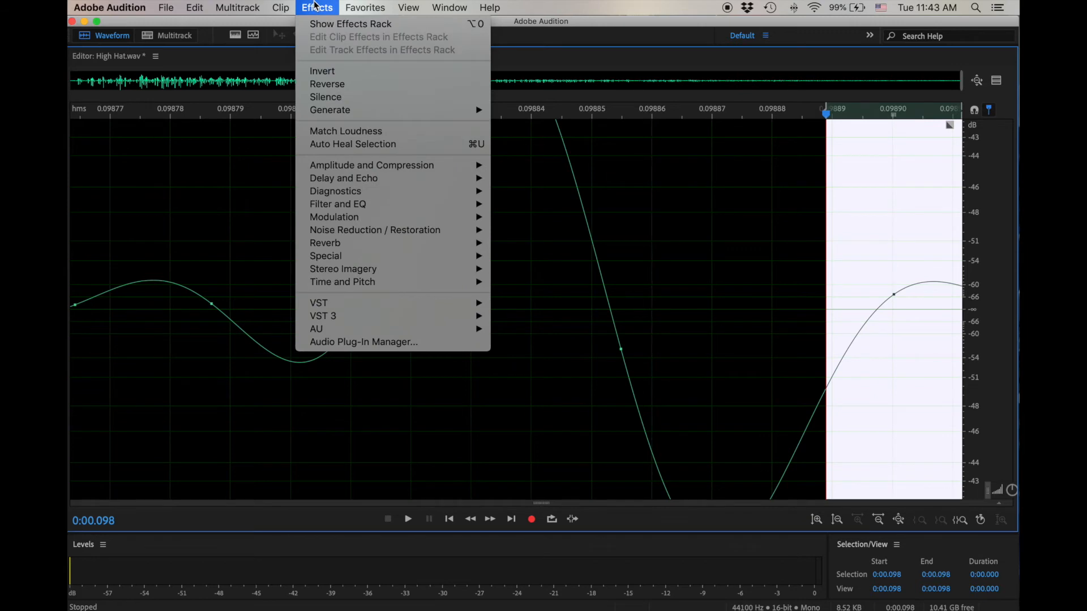
click(317, 98)
click(554, 274)
- Play Jump sfx.wav, normalize the whole file to -0.1 dB with the favorite, and listen to it again
key(space)
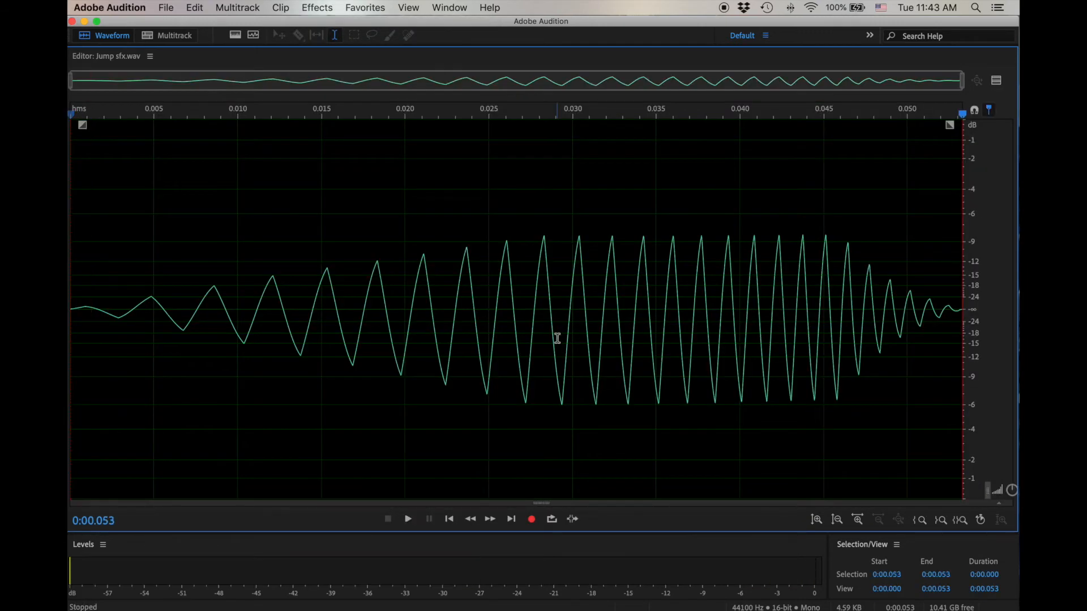
key(space)
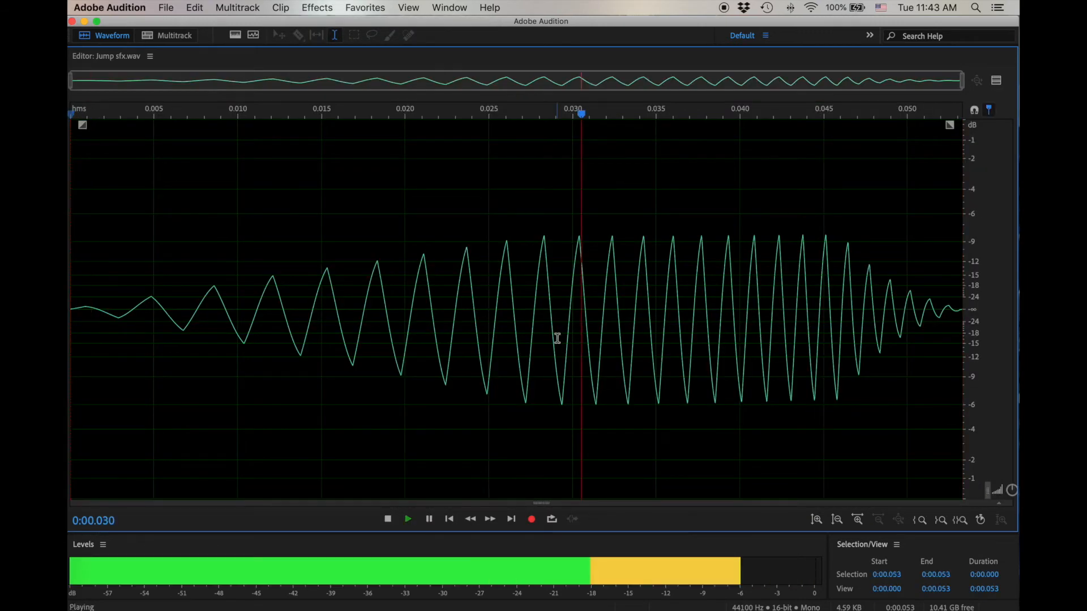
click(383, 7)
click(420, 148)
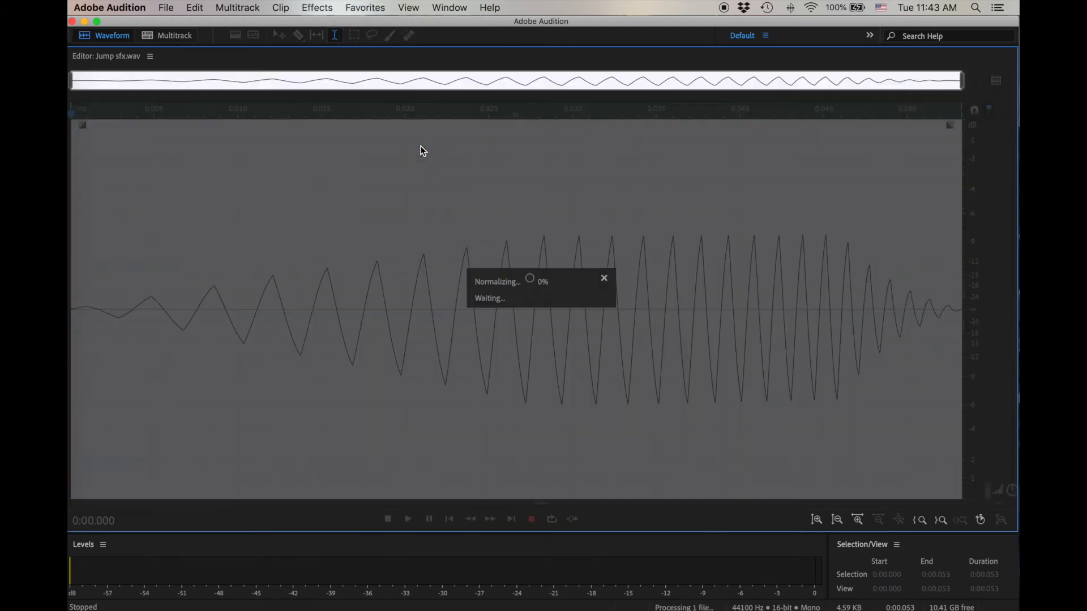
click(491, 291)
key(space)
- Try to fade in the opening 0.0005 s of Jump sfx.wav with a selection that begins just after the first sample
drag(105, 304, 70, 306)
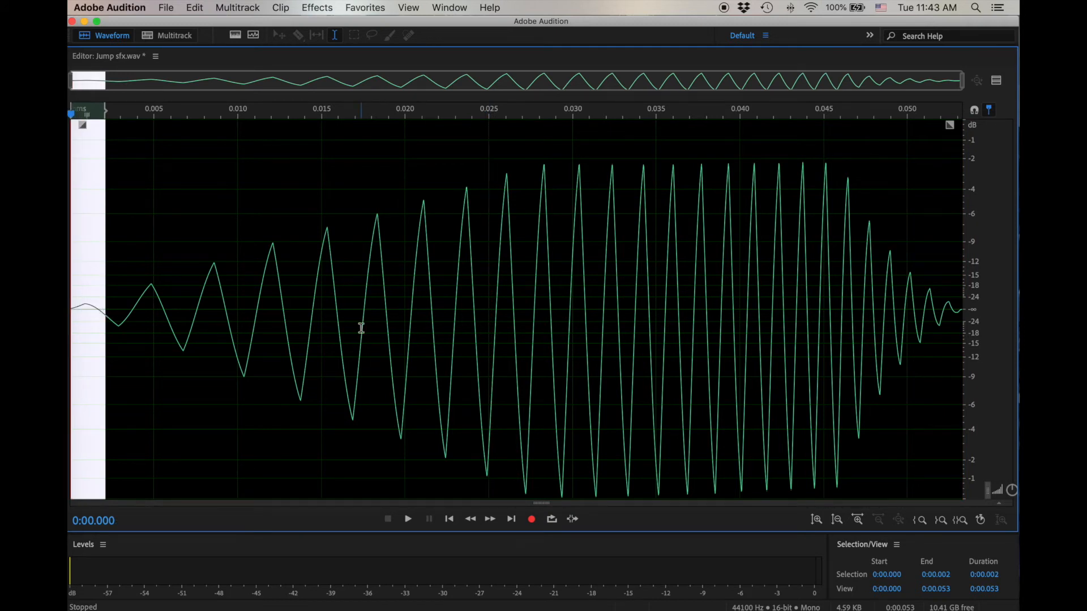
scroll(361, 328, up, 10)
scroll(361, 328, up, 8)
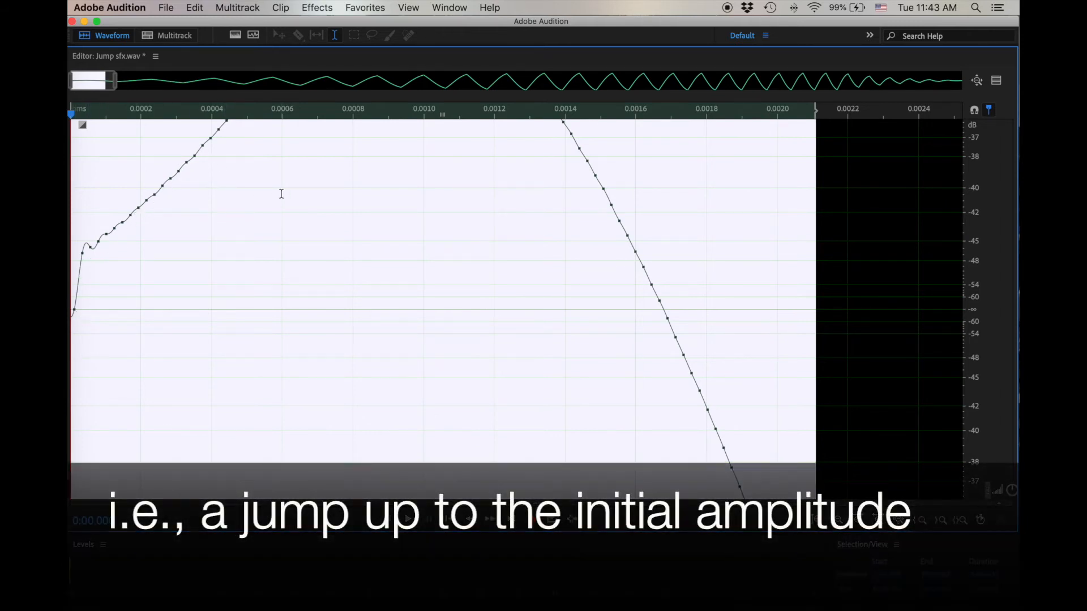
drag(259, 214, 81, 312)
click(316, 7)
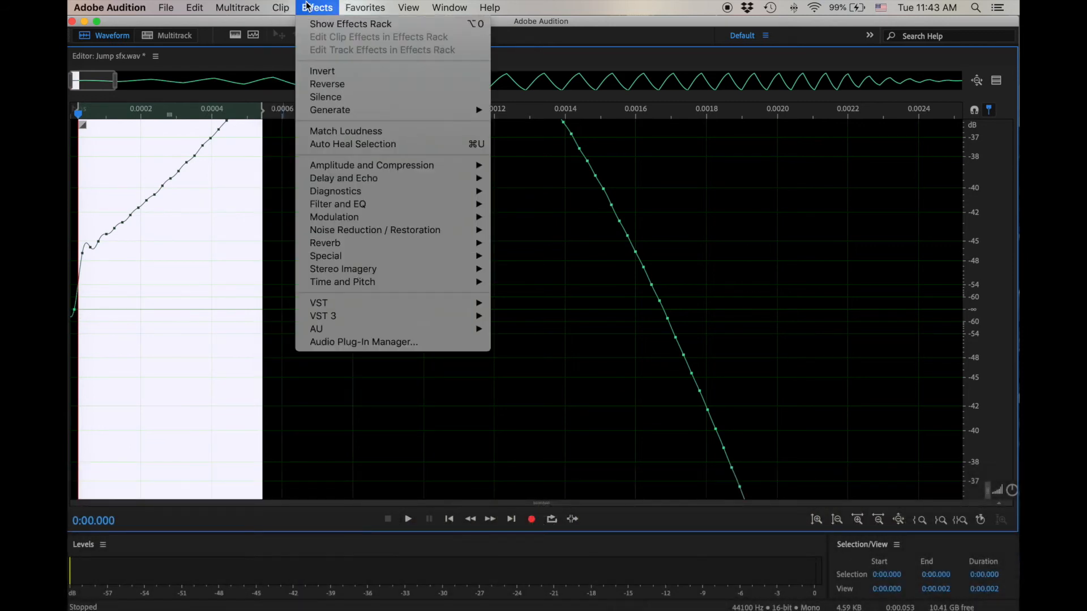
mouse_move(373, 6)
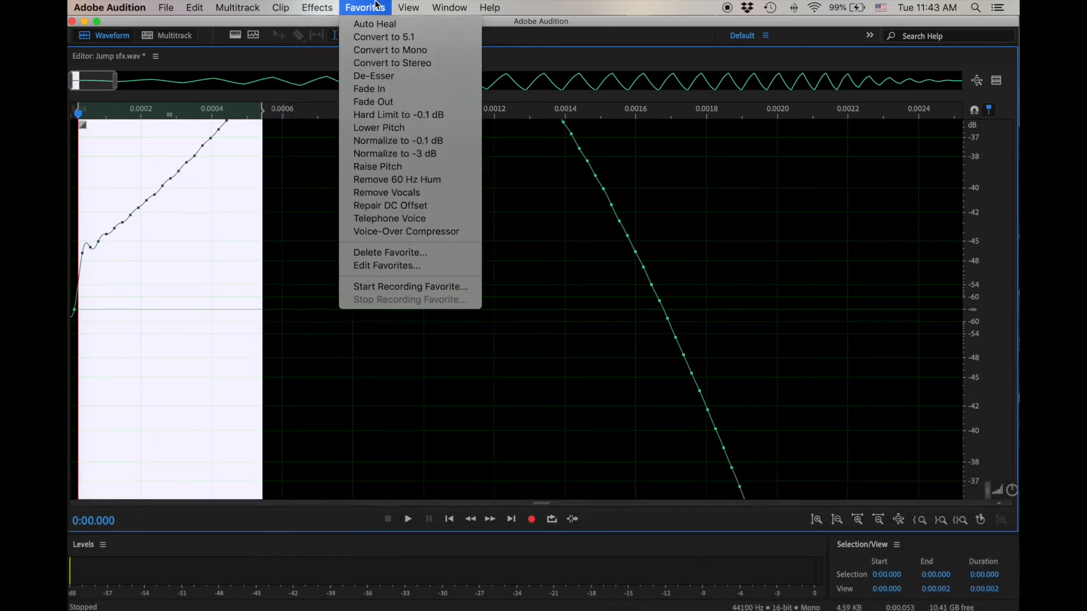
click(410, 88)
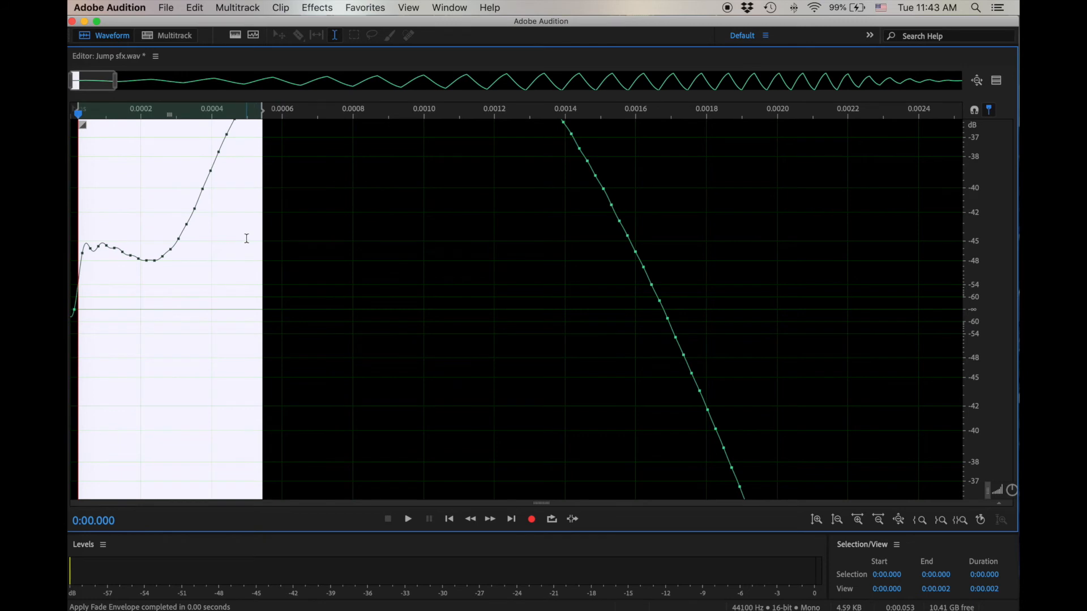
- Undo that fade and apply the Fade In favorite to about the first 0.0005 s of Jump sfx.wav, including the very first sample
drag(77, 310, 71, 310)
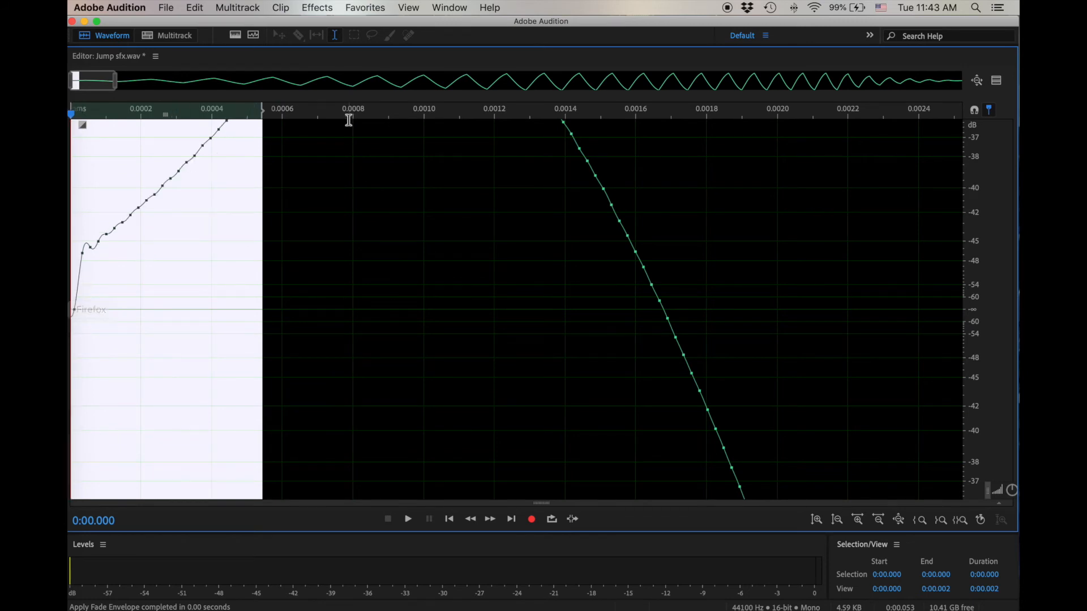
click(331, 7)
mouse_move(365, 6)
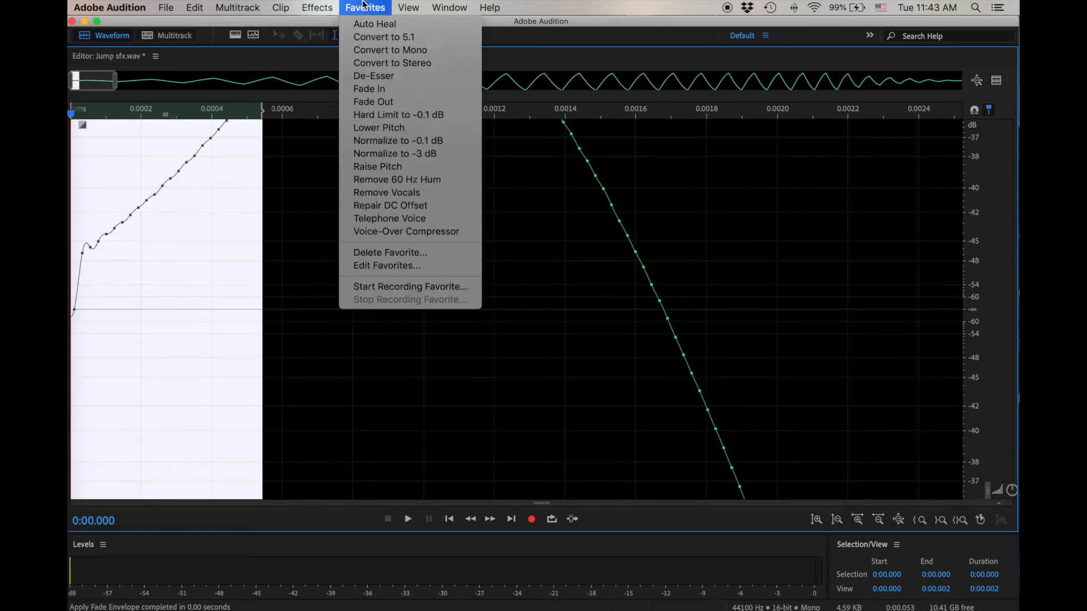
click(395, 89)
click(318, 295)
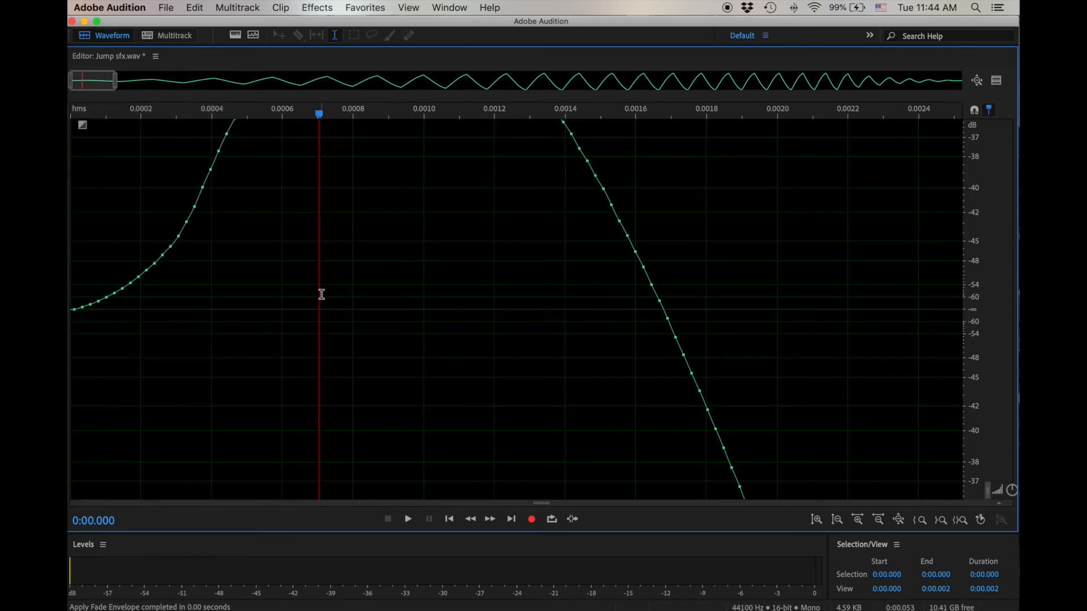
- Examine the last sample of Jump sfx.wav against the zero line at strongly enlarged amplitude
key(space)
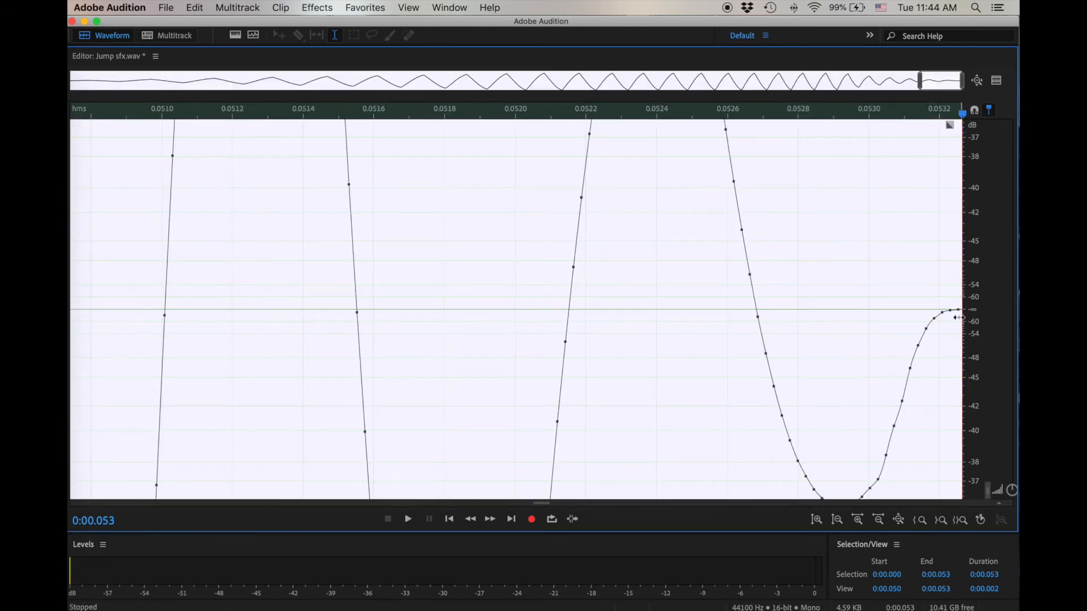
key(alt+=)
key(alt+=)
key(alt+=)
key(alt+=)
key(alt+=)
key(alt+=)
key(alt+=)
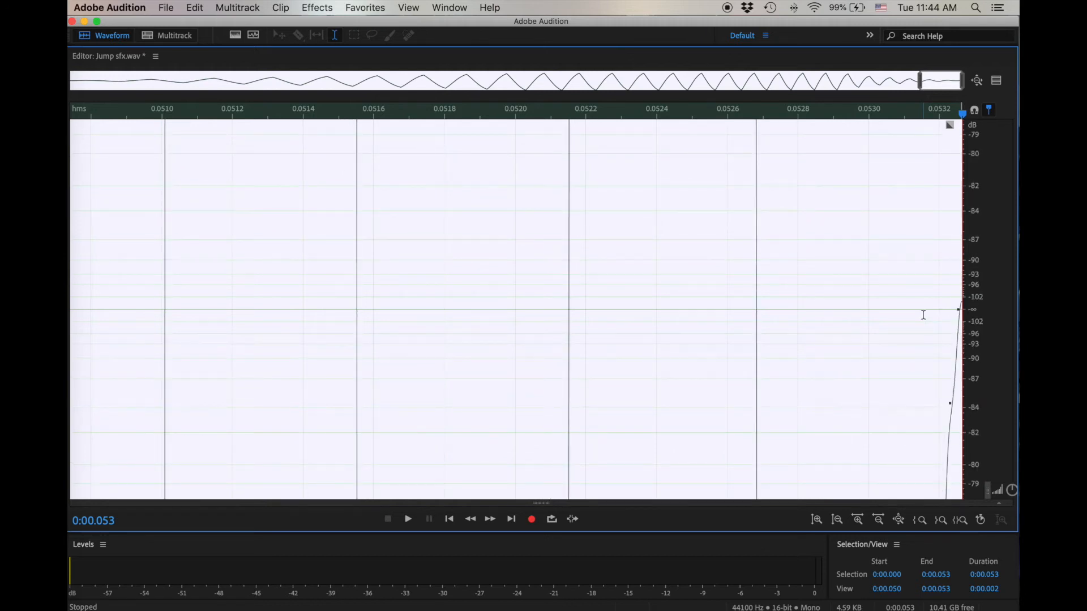
- Check the first sample of Jump sfx.wav against the zero line, then reduce the amplitude magnification
drag(944, 83, 73, 34)
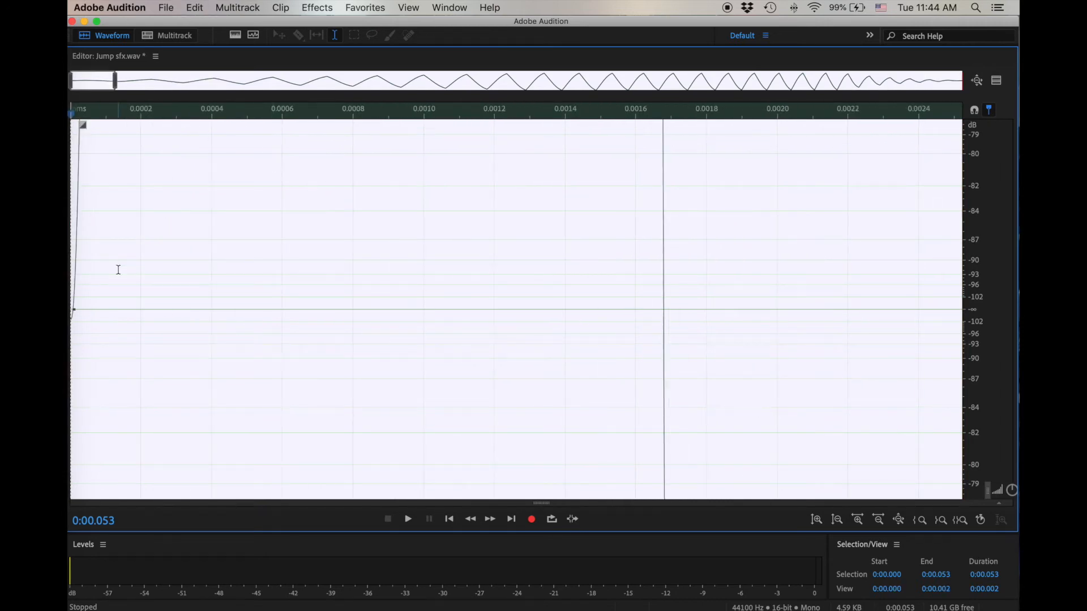
key(alt+minus)
key(alt+minus)
key(alt+minus)
key(alt+minus)
key(alt+minus)
key(alt+minus)
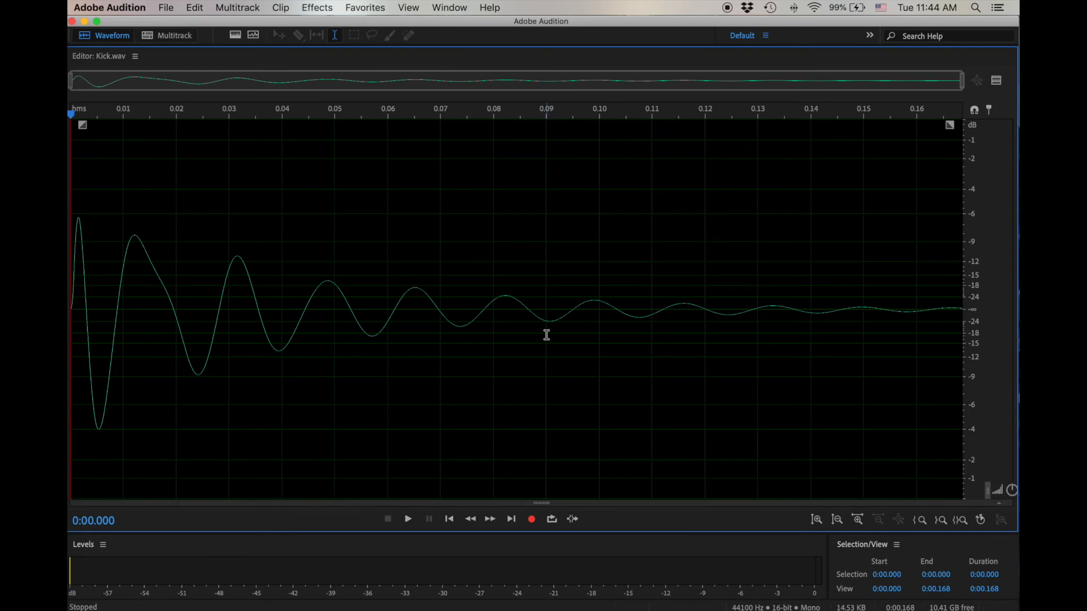
- Play Kick.wav, normalize the whole file to -0.1 dB with the favorite, and listen to the result
key(space)
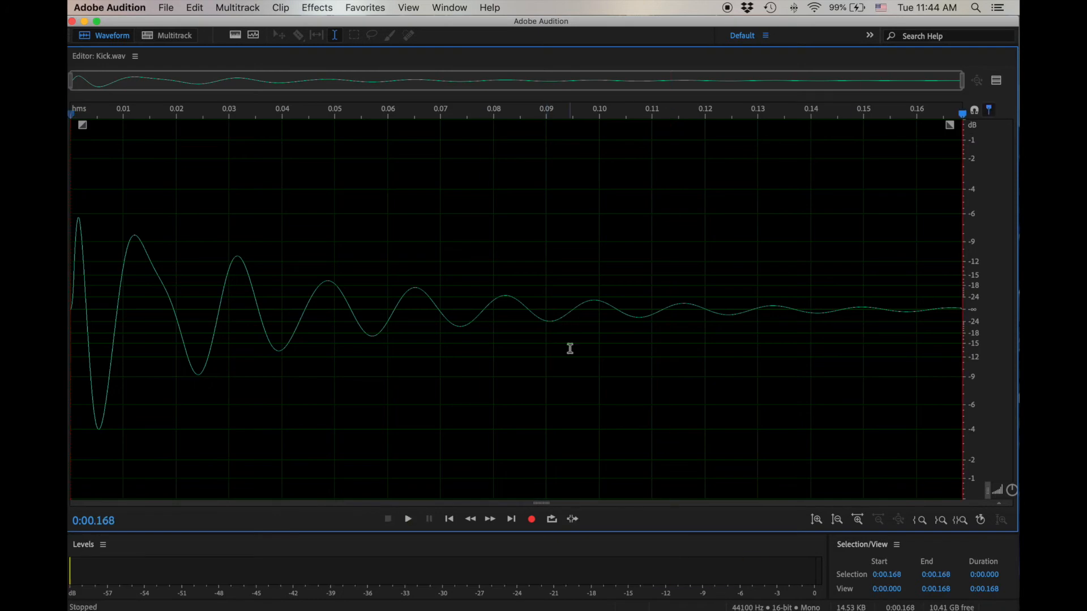
click(383, 5)
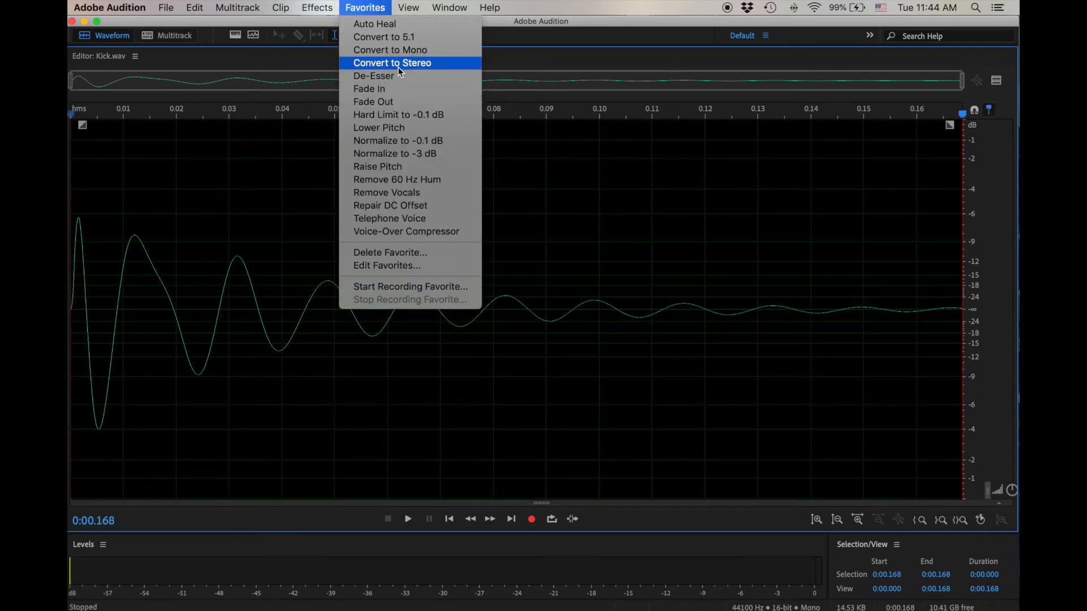
click(438, 141)
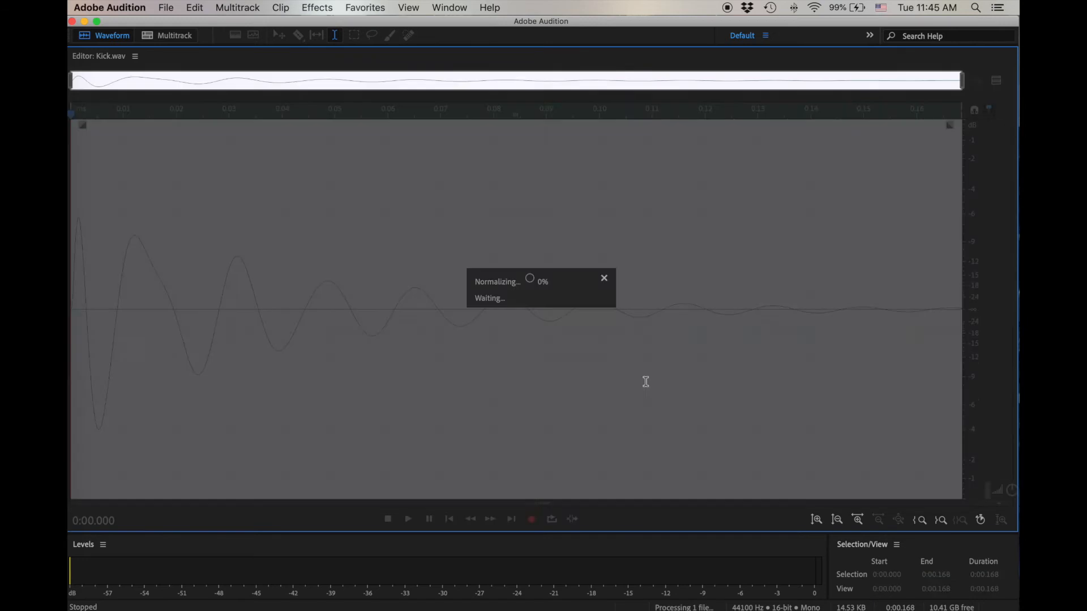
key(space)
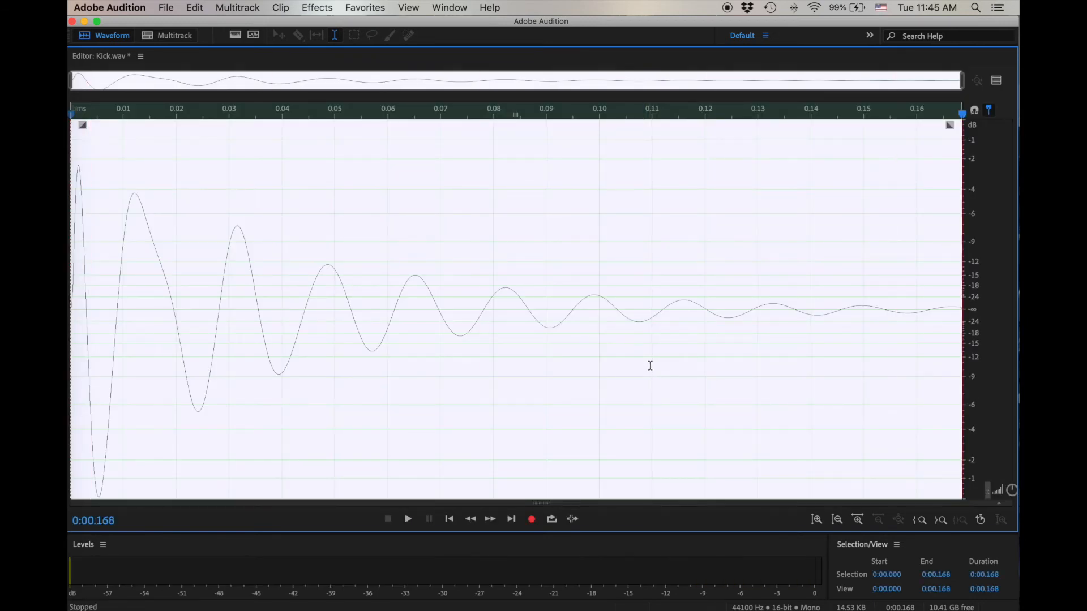
- Select only the first sample of Kick.wav and apply Silence to it
scroll(650, 366, up, 3)
drag(643, 88, 271, 105)
drag(489, 80, 107, 94)
scroll(143, 125, up, 15)
scroll(143, 126, up, 5)
click(131, 260)
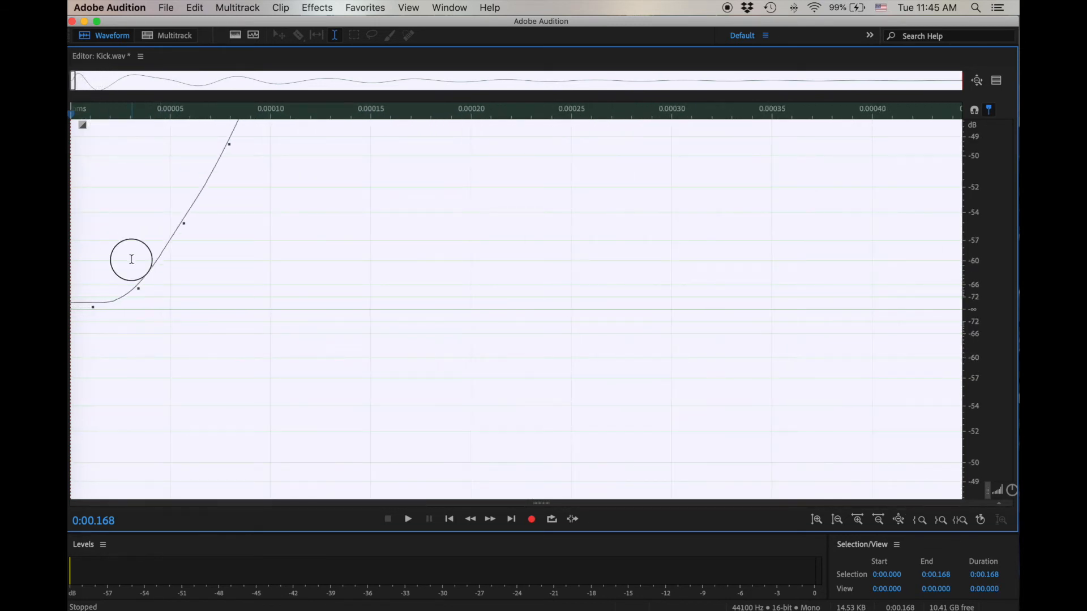
drag(124, 261, 95, 258)
click(317, 8)
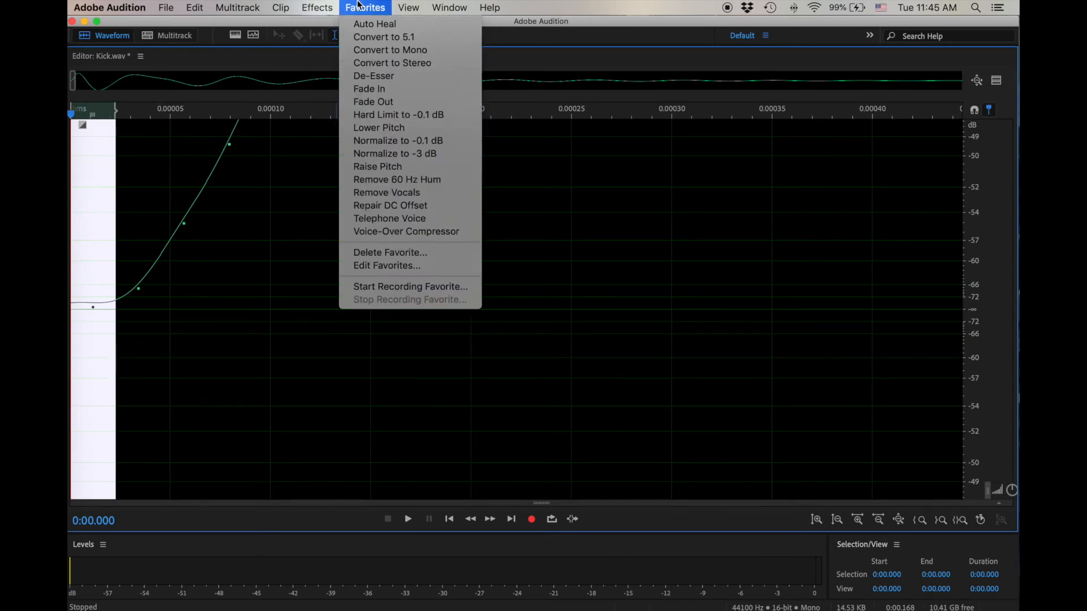
click(525, 313)
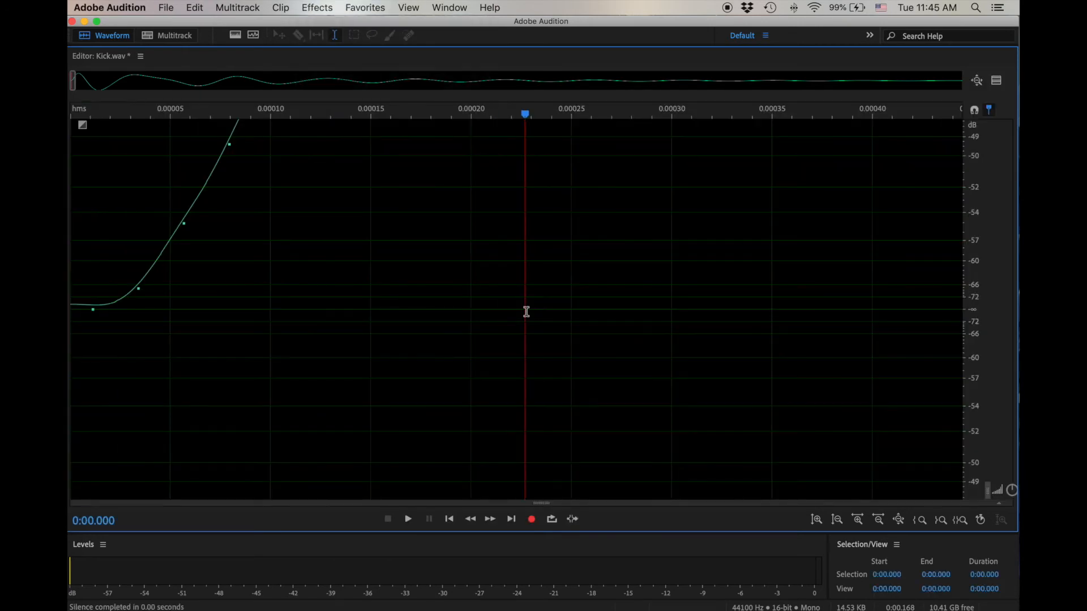
- Select only the last sample of Kick.wav, apply Silence to it, and check it against the zero line
key(super+a)
key(space)
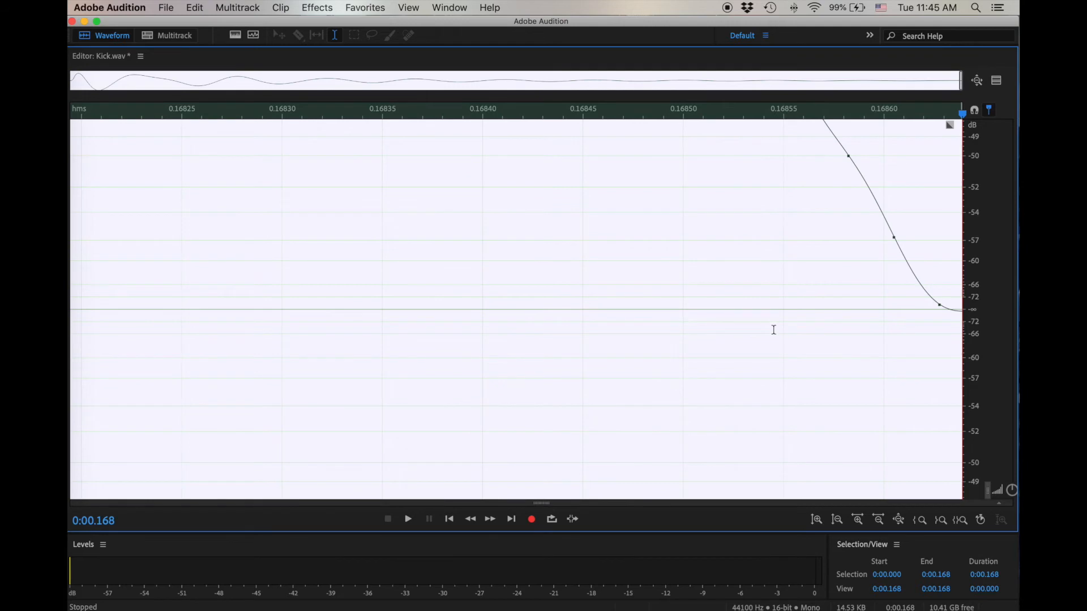
drag(922, 310, 976, 310)
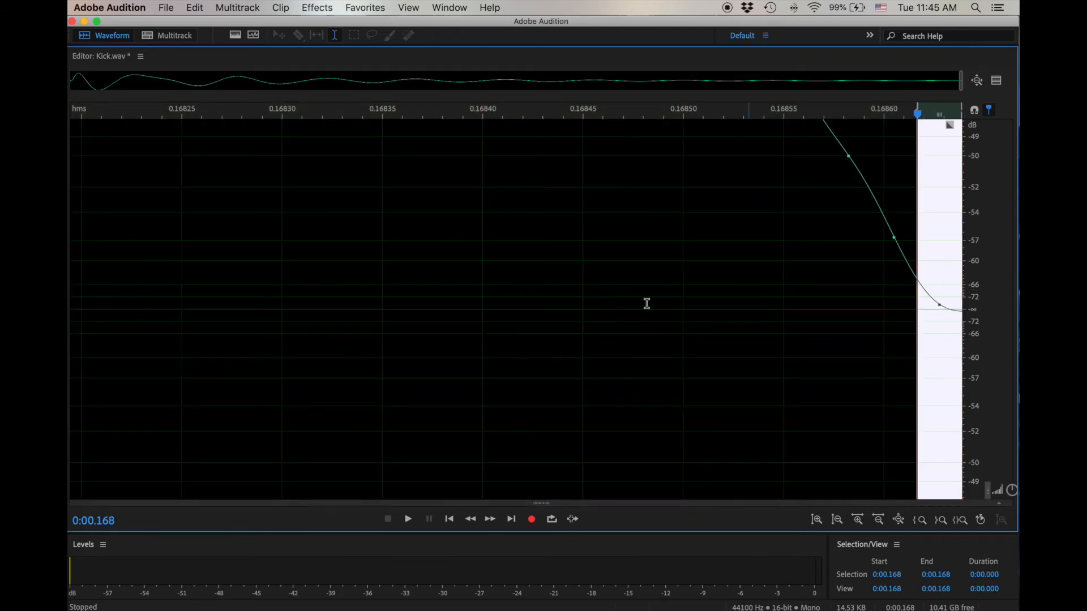
click(315, 8)
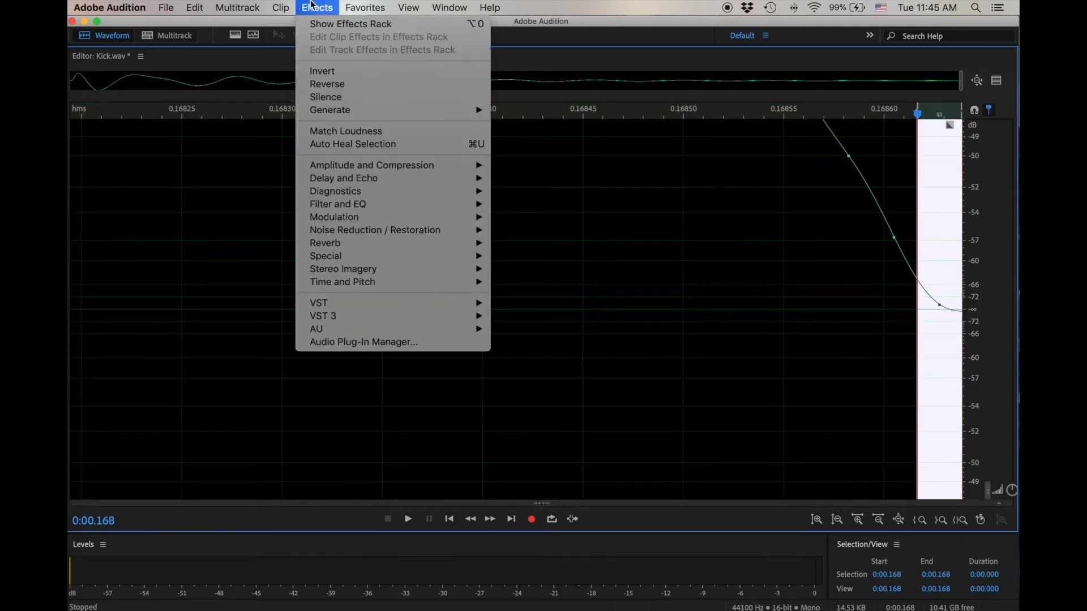
click(340, 96)
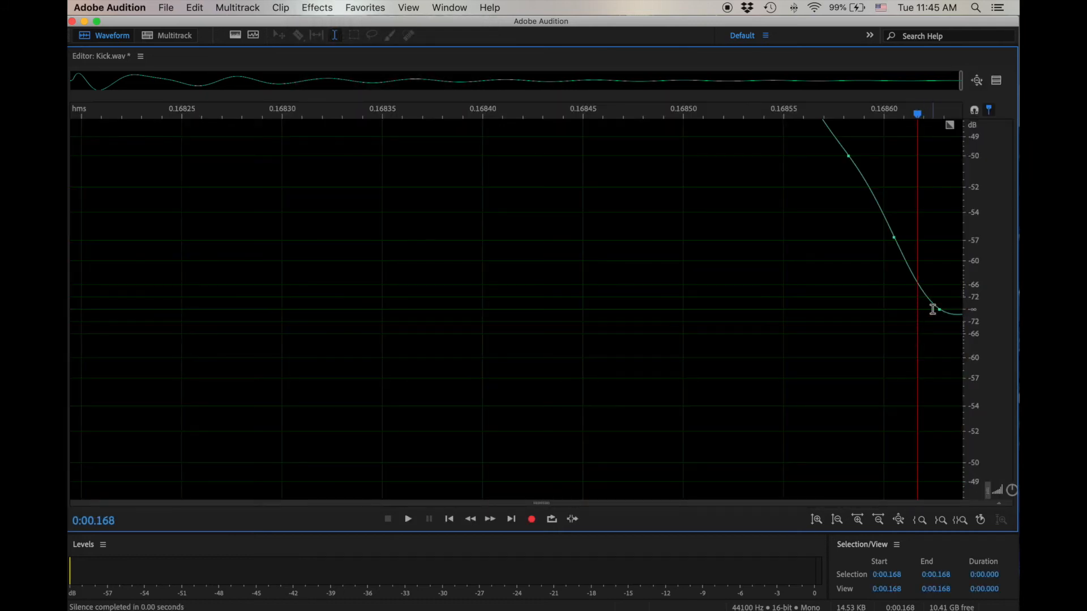
drag(922, 311, 948, 314)
click(909, 321)
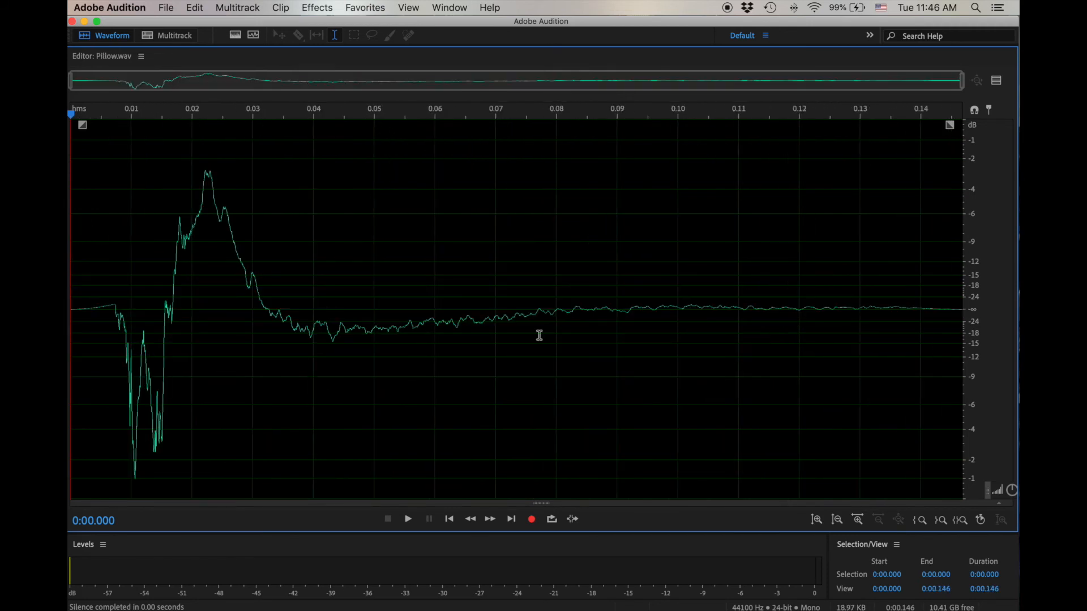
- Play Pillow.wav and look over the quiet tail of its waveform
key(space)
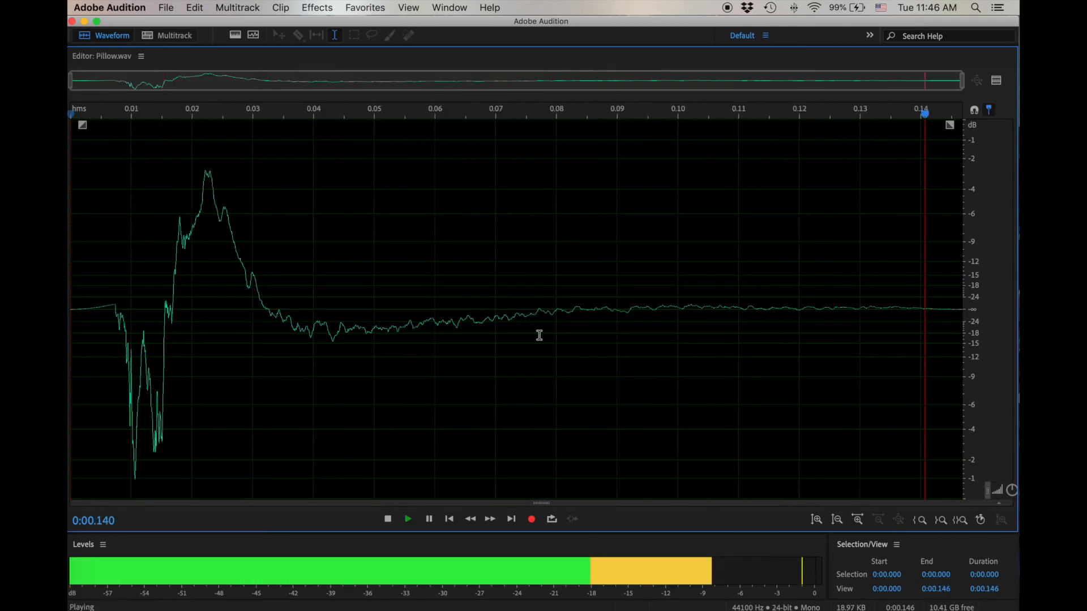
drag(685, 334, 933, 336)
click(746, 315)
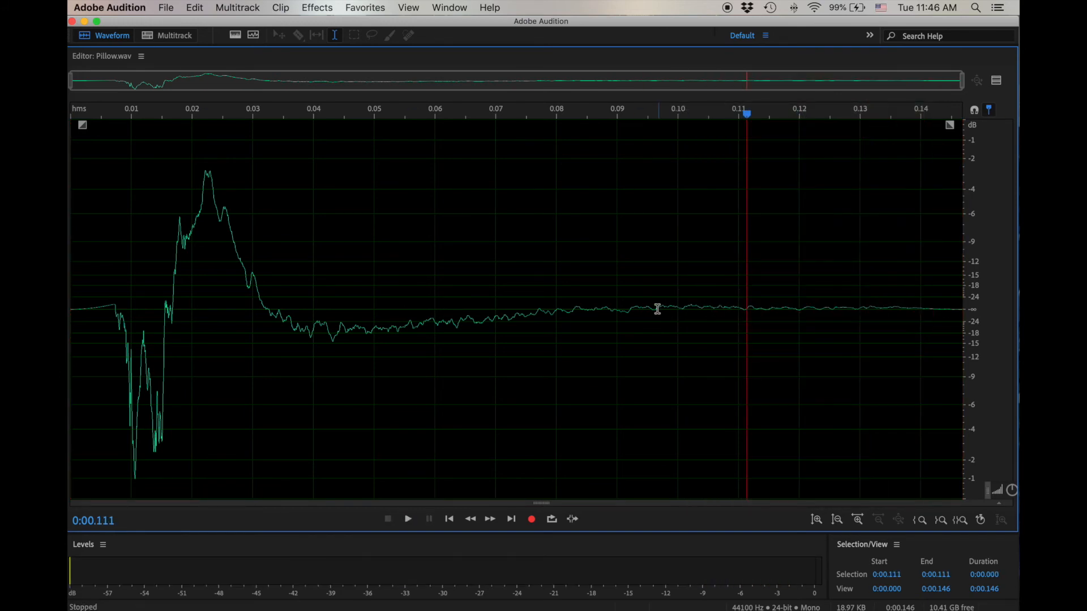
- Examine the first and last samples of Pillow.wav against the zero line at maximum amplitude magnification
click(913, 83)
drag(913, 83, 76, 85)
key(alt+equal)
key(alt+equal)
key(alt+equal)
key(alt+equal)
key(alt+equal)
key(alt+equal)
key(alt+equal)
key(alt+equal)
key(alt+equal)
key(alt+equal)
key(alt+equal)
key(alt+equal)
key(alt+equal)
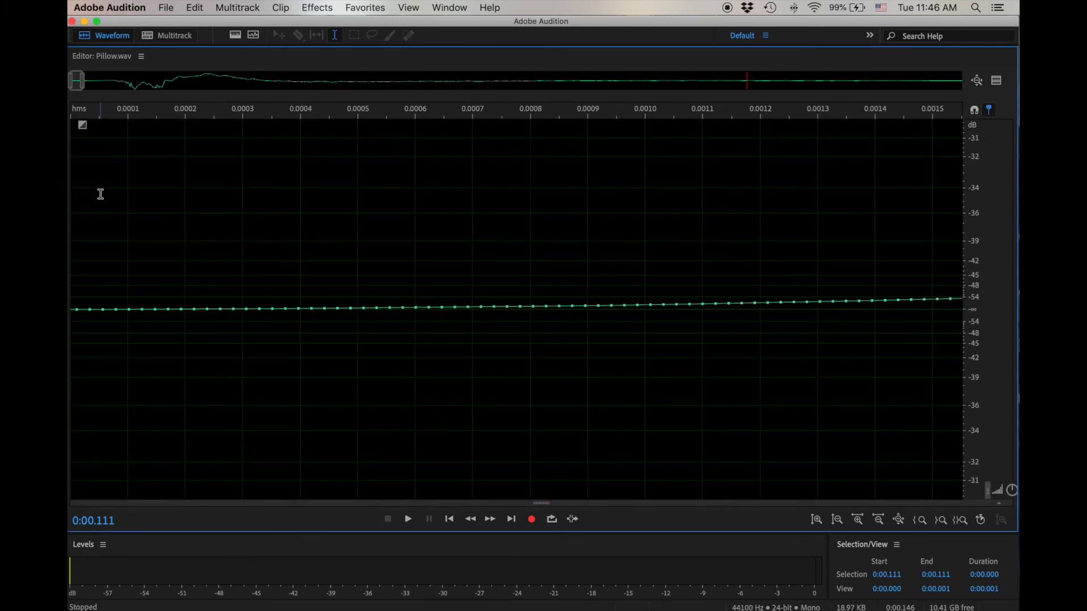
key(alt+equal)
key(alt+equal)
key(alt+equal)
key(alt+equal)
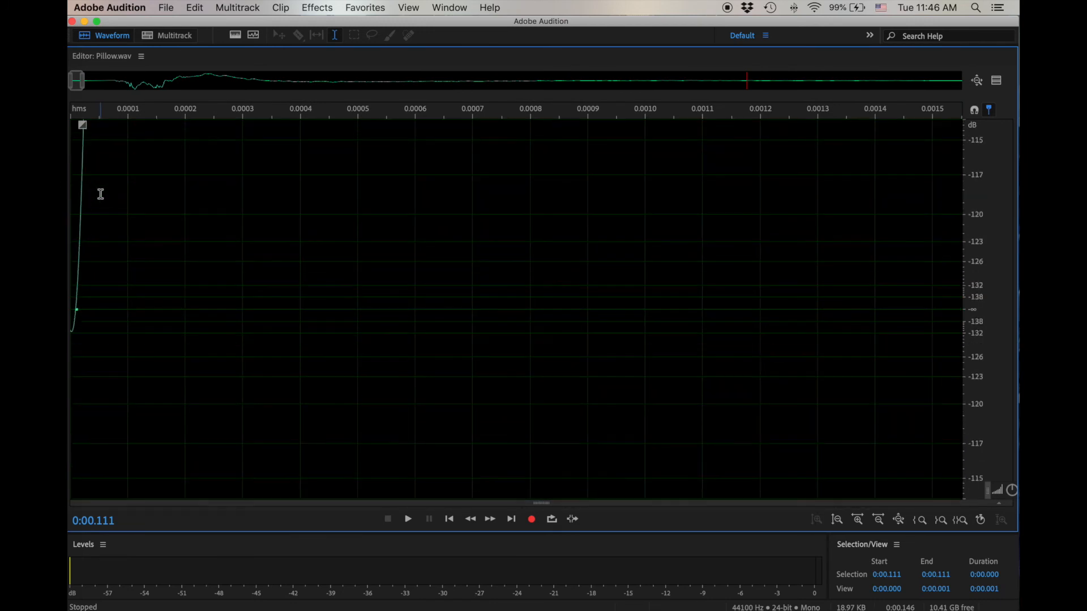
key(super+a)
key(space)
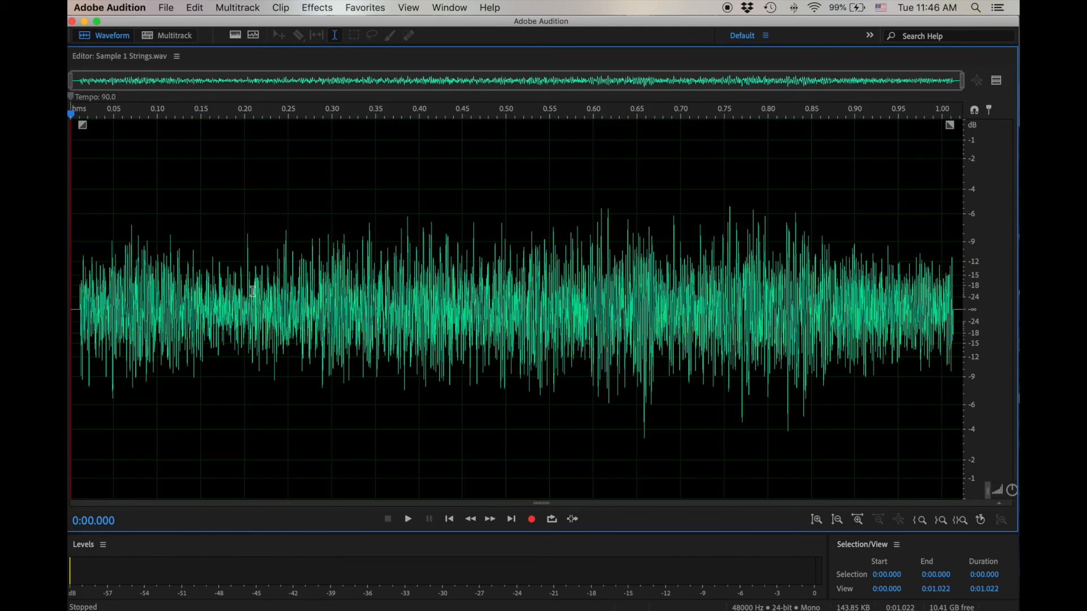
- Play Sample 1 Strings.wav to hear the unedited sound
key(space)
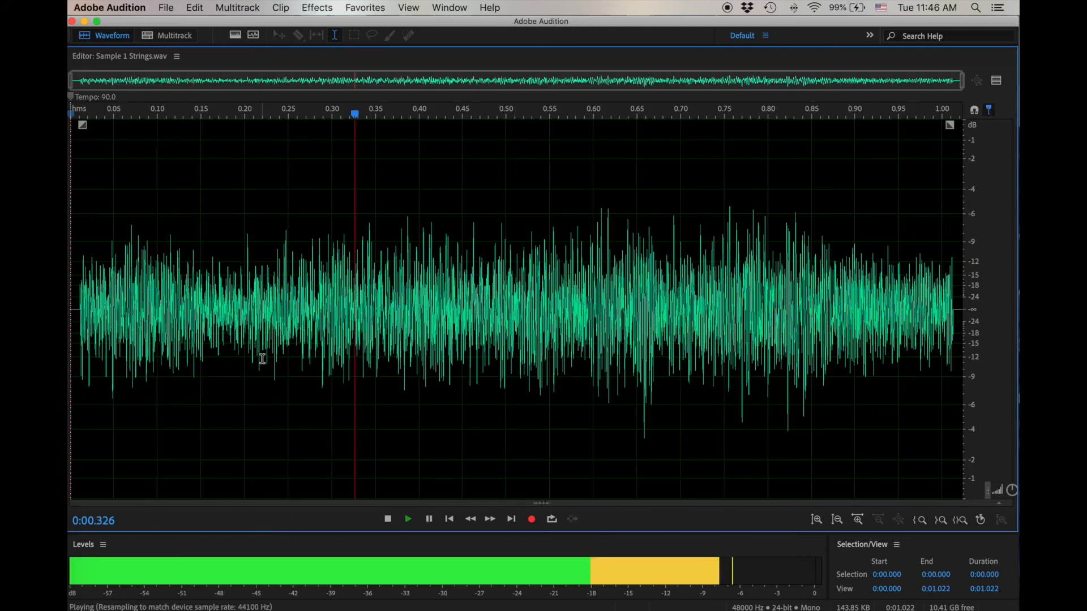
- Delete the flat silence of about 0.010 s before the sound starts in Sample 1 Strings.wav
key(space)
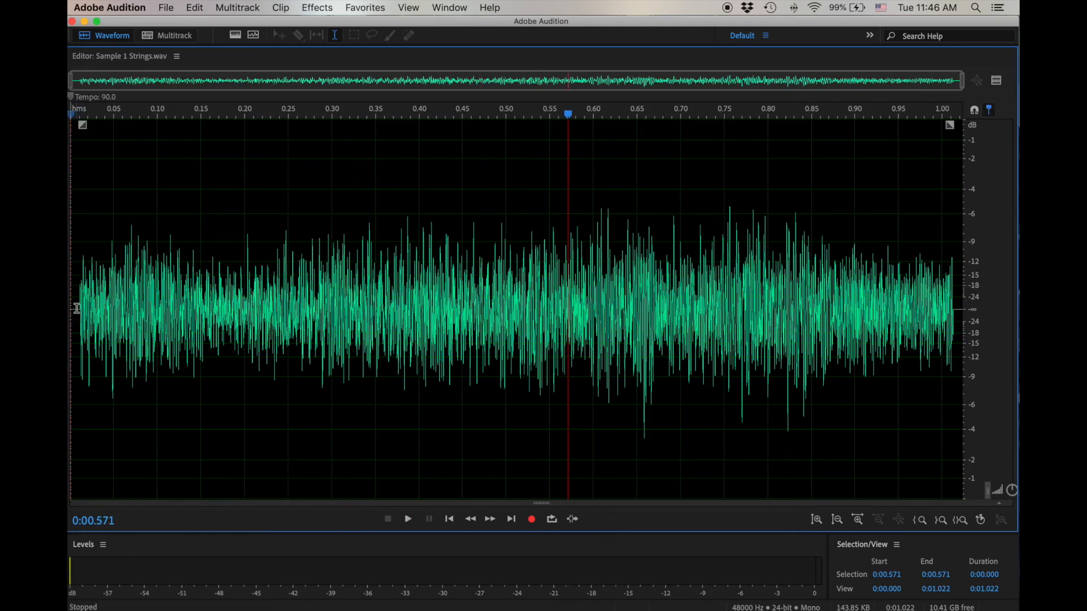
scroll(77, 308, up, 10)
click(198, 305)
drag(191, 297, 69, 306)
scroll(272, 374, left, 5)
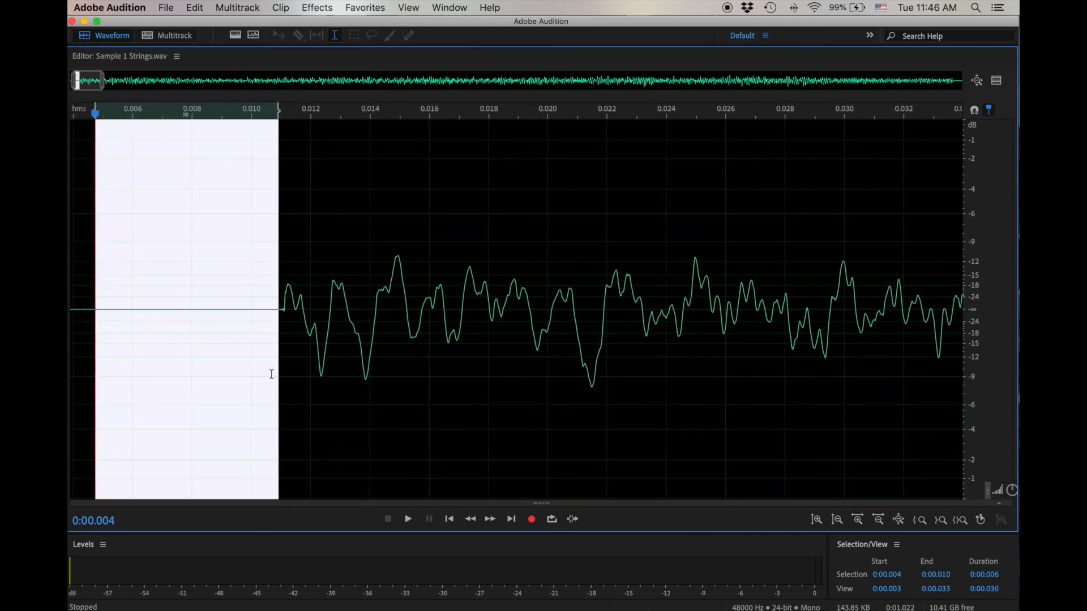
click(302, 368)
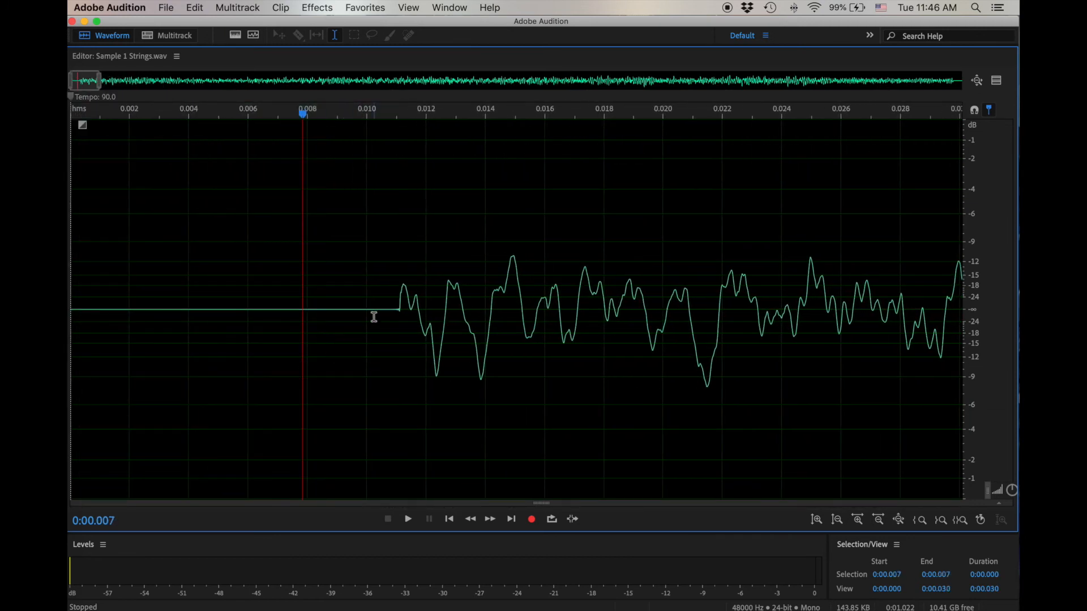
drag(395, 309, 73, 380)
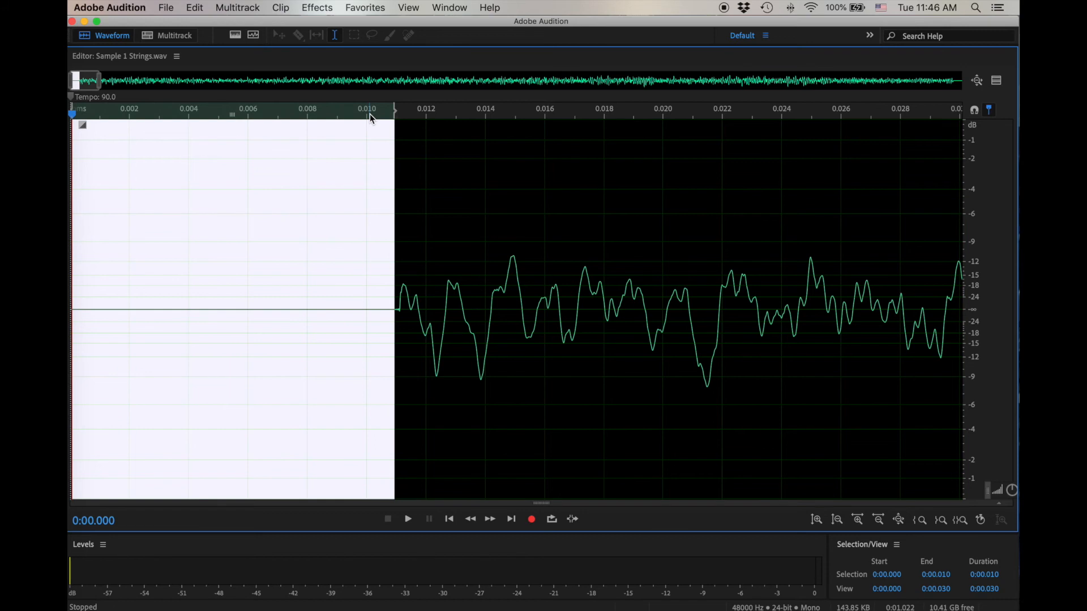
key(Delete)
- Play the trimmed Sample 1 Strings.wav and delete the flat silence at its end, from about 1.003 s onward
key(super+a)
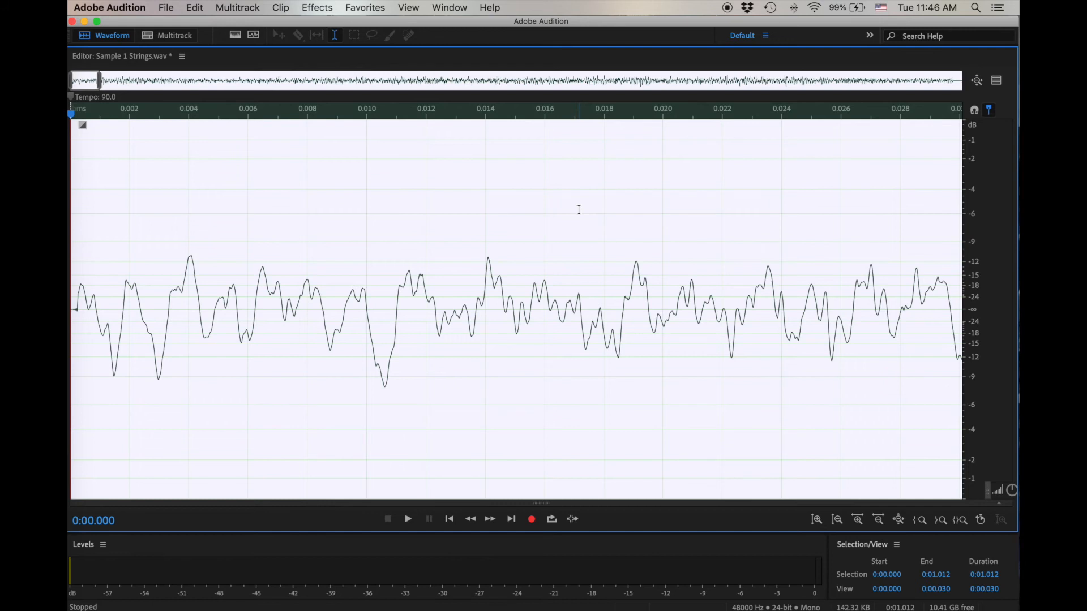
key(space)
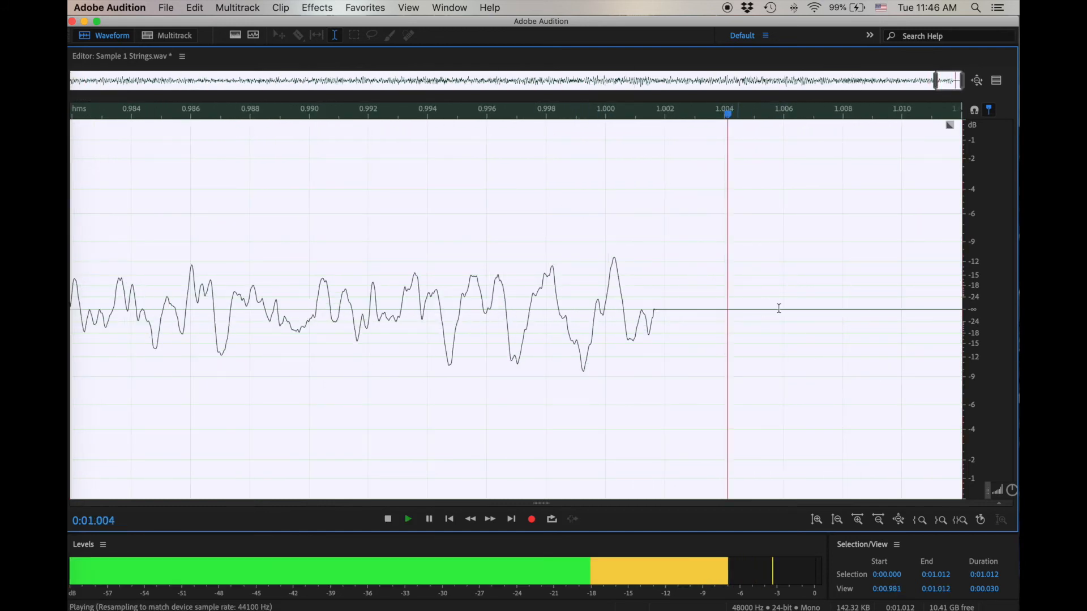
drag(696, 316, 1017, 327)
key(Delete)
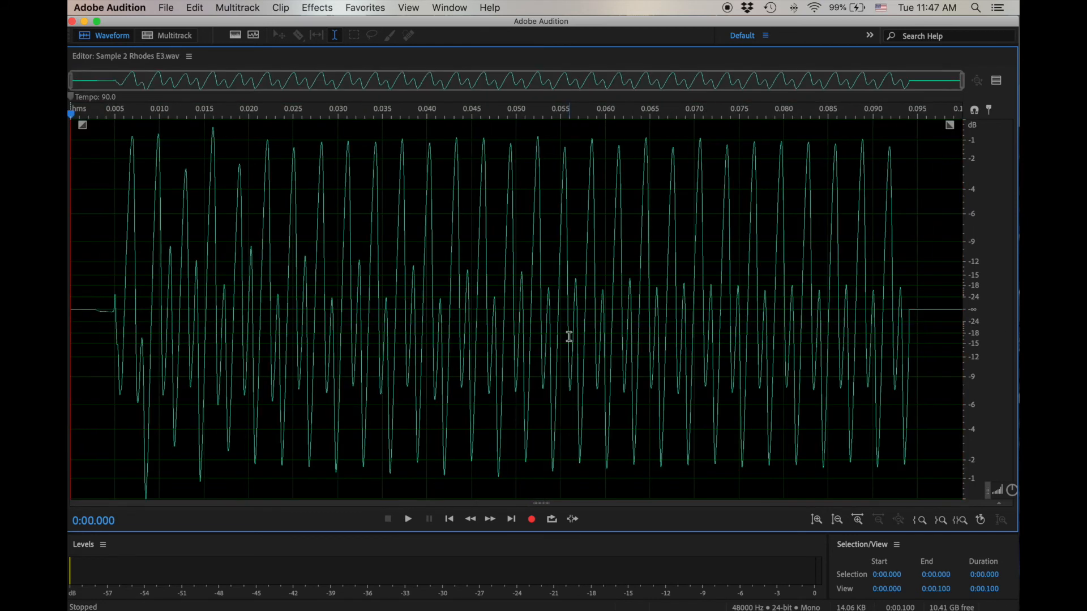
- Play Sample 2 Rhodes E3.wav and close the file
key(space)
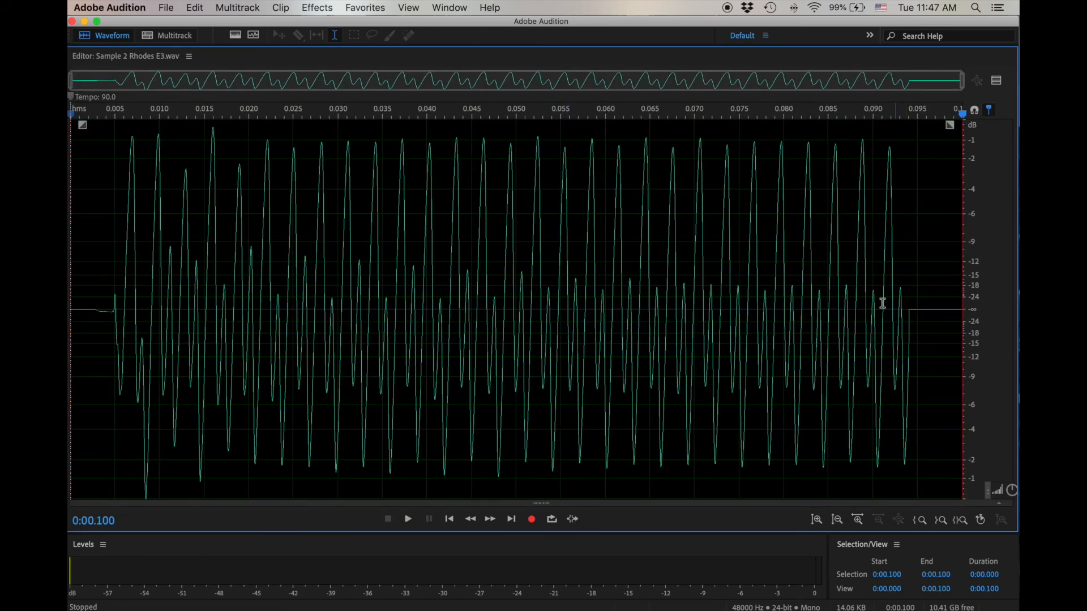
key(super+w)
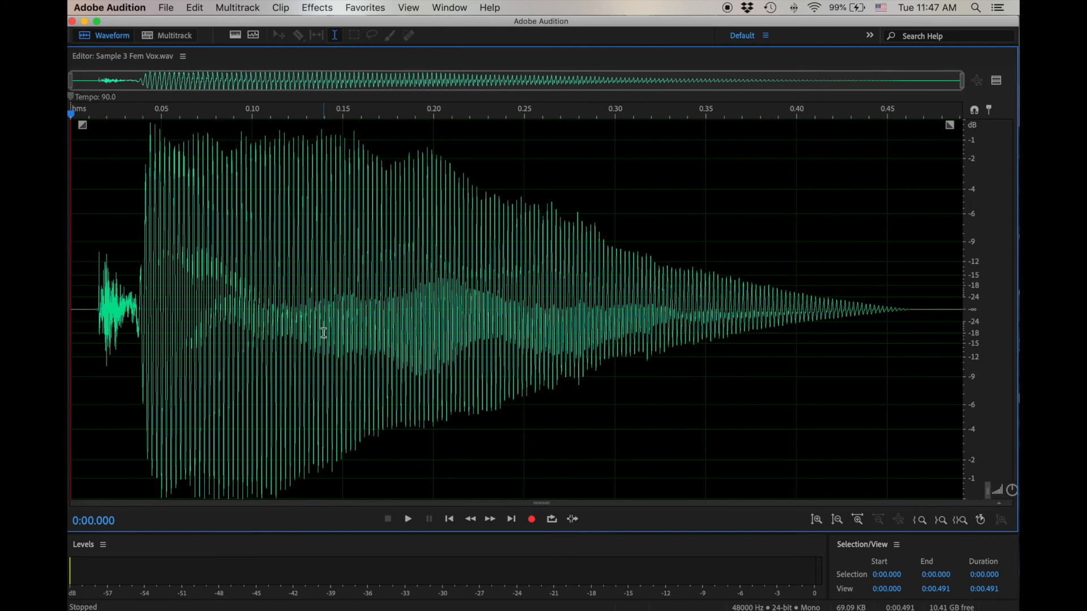
- Play Sample 3 Fem Vox.wav and delete the first 0.013 s of silence before the sound
key(space)
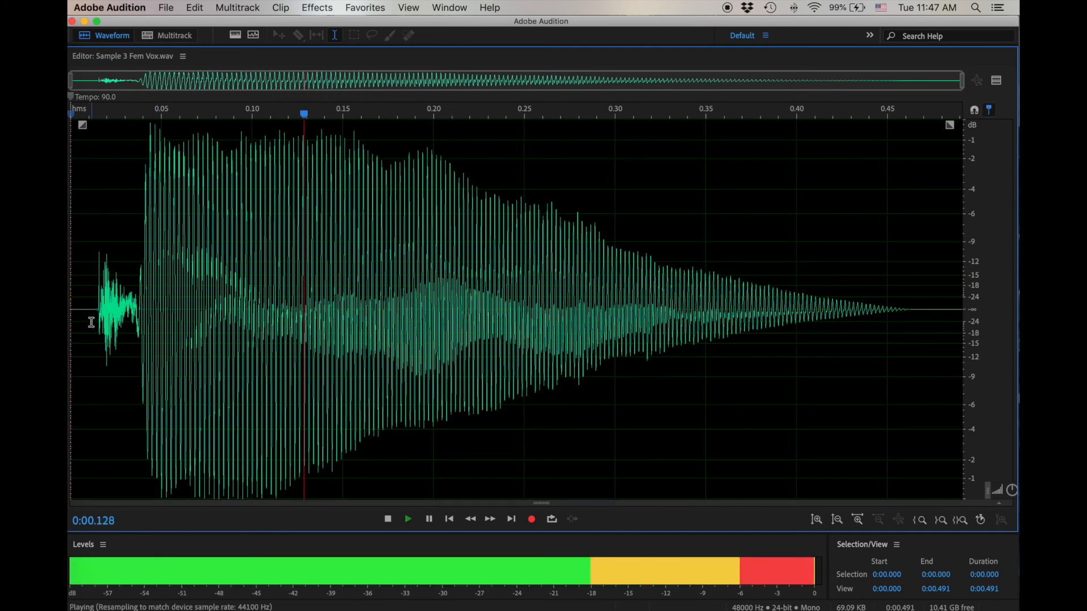
drag(93, 322, 70, 324)
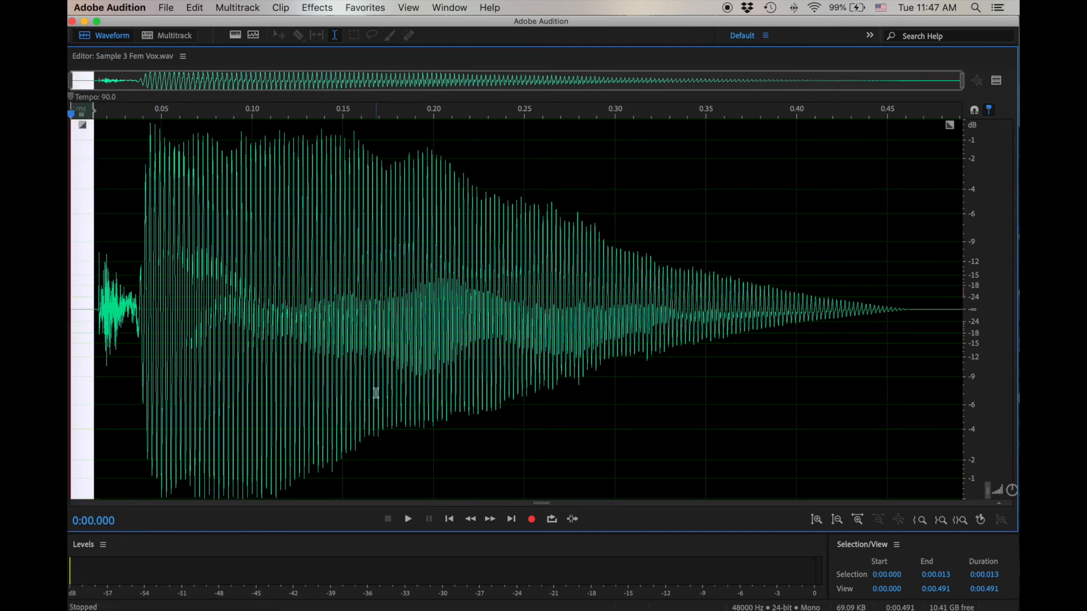
key(Delete)
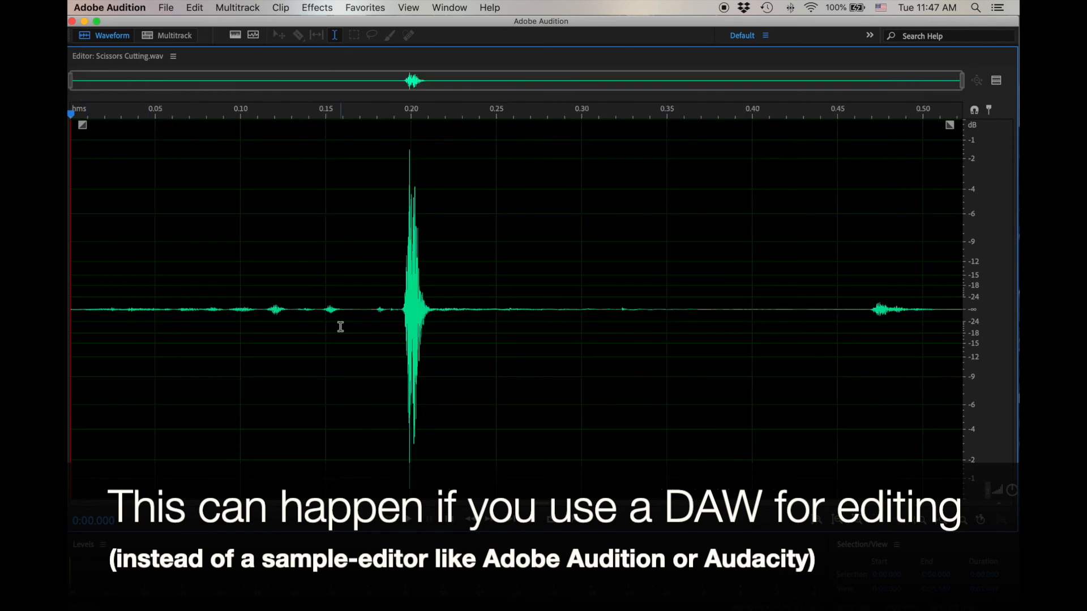
- Play Scissors Cutting.wav in full, and listen to it again with the first 0.191 s before the main snip selected
key(space)
key(space)
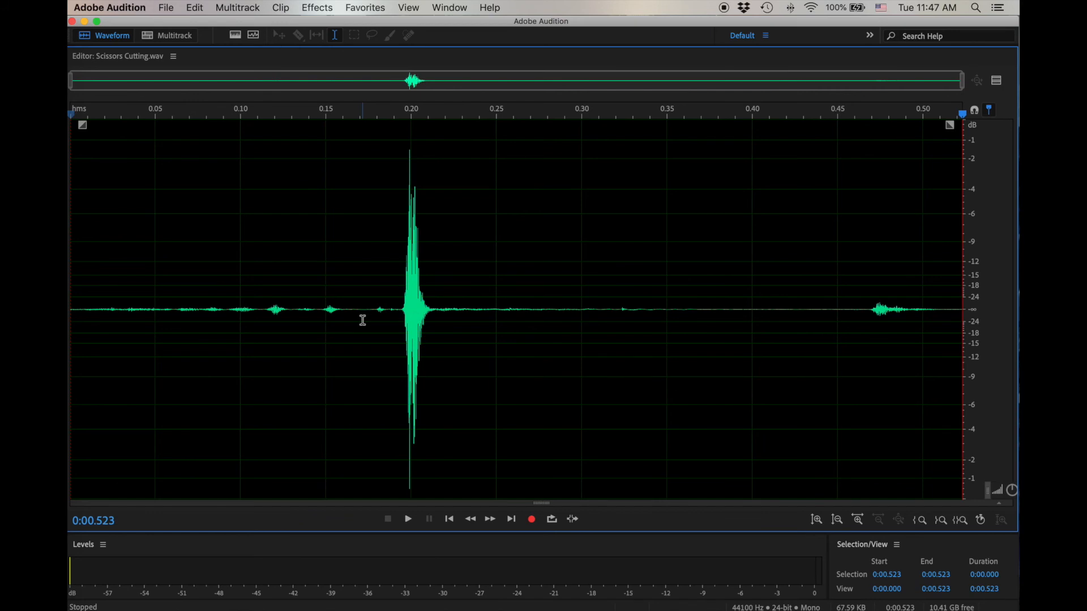
drag(397, 310, 68, 418)
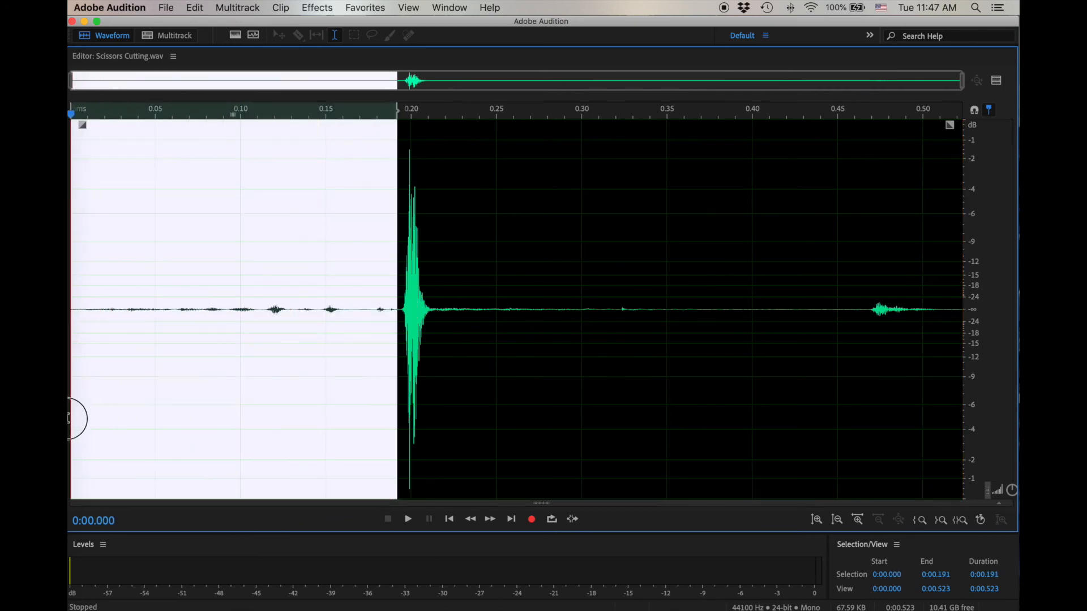
key(space)
key(space)
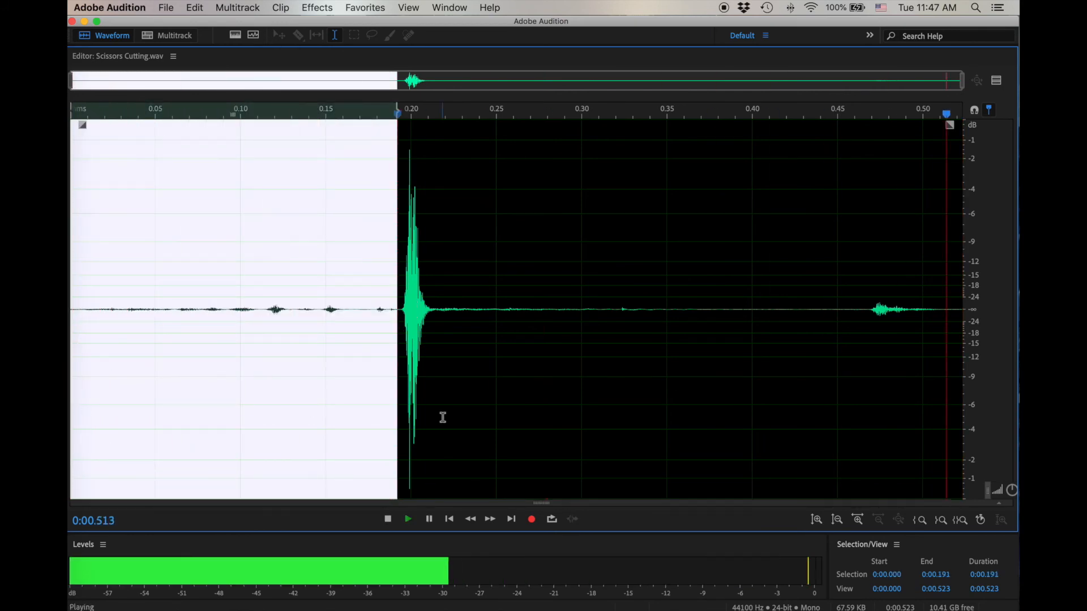
- Play Scissors Cutting.wav from just before the main snip, from the small late click at about 0.472 s, and from the start
click(390, 334)
click(402, 323)
key(space)
click(876, 333)
key(space)
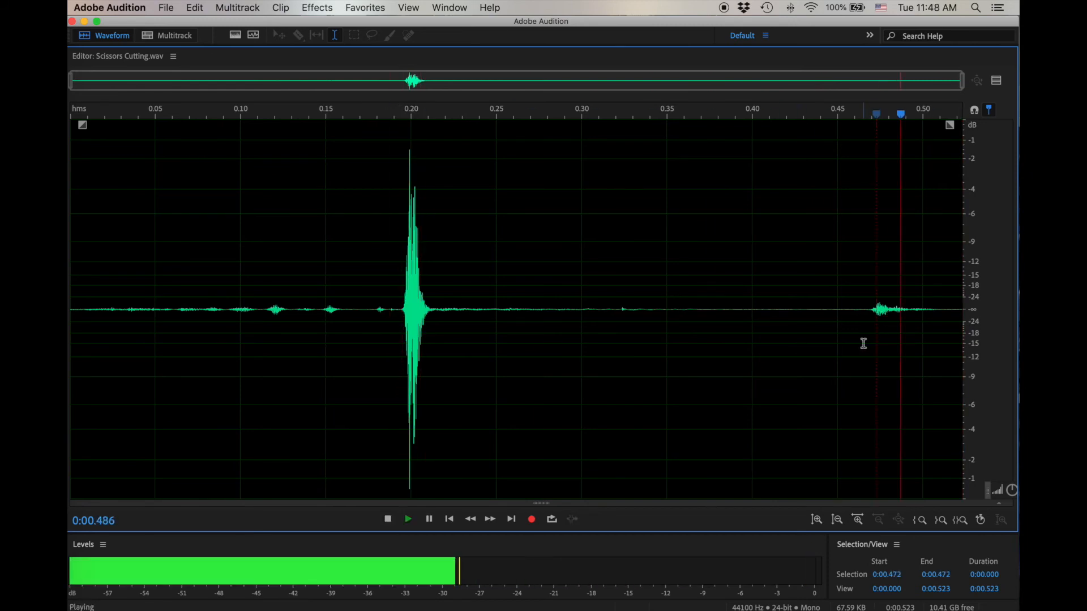
key(Home)
key(space)
key(space)
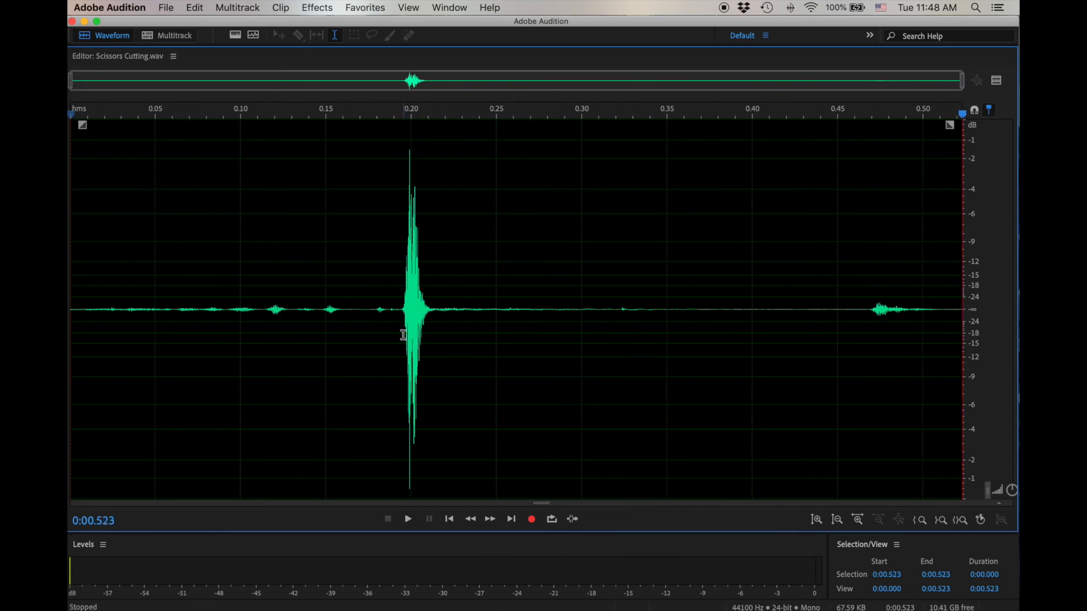
- Delete the first 0.193 s of Scissors Cutting.wav before the main snip and play the trimmed sound
drag(403, 335, 71, 492)
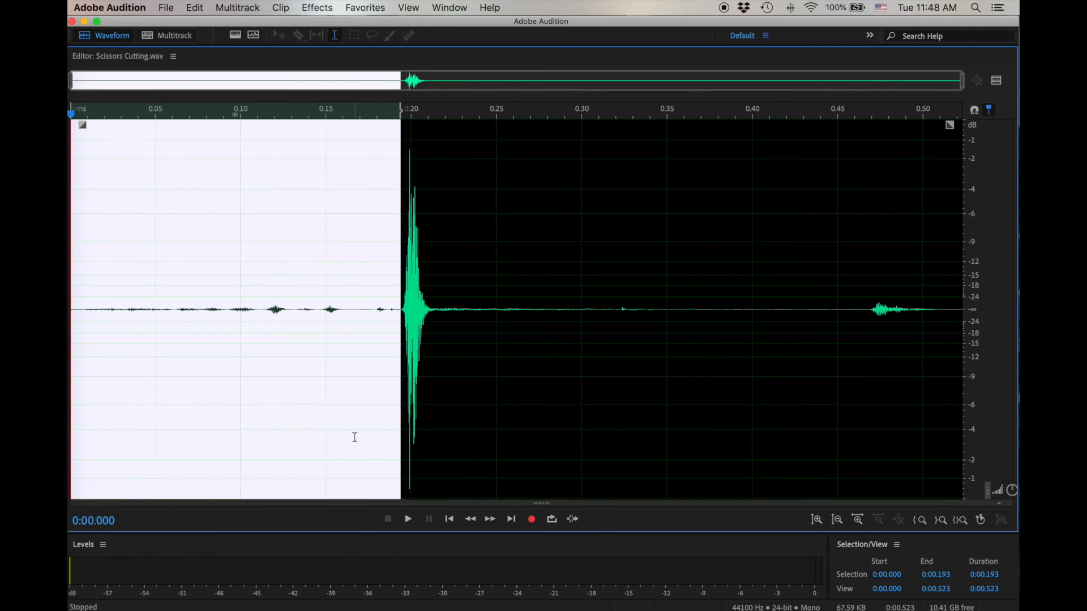
key(Delete)
key(space)
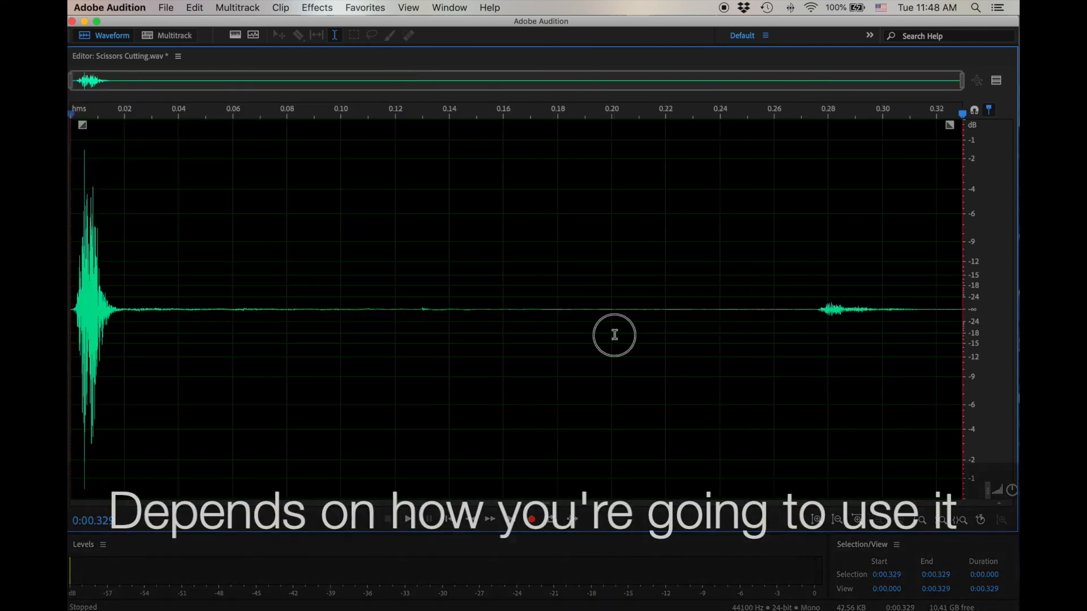
- Delete the tail of Scissors Cutting.wav from about 0.05 s onward, including the late click, and play the remaining snip
click(614, 335)
drag(206, 309, 1017, 312)
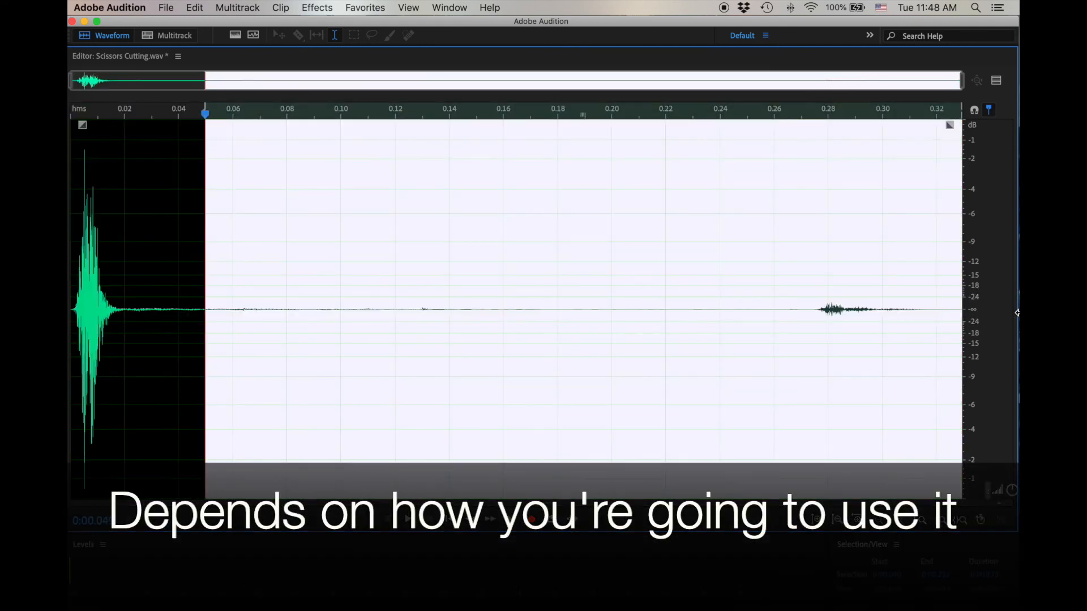
key(Delete)
key(super+a)
key(space)
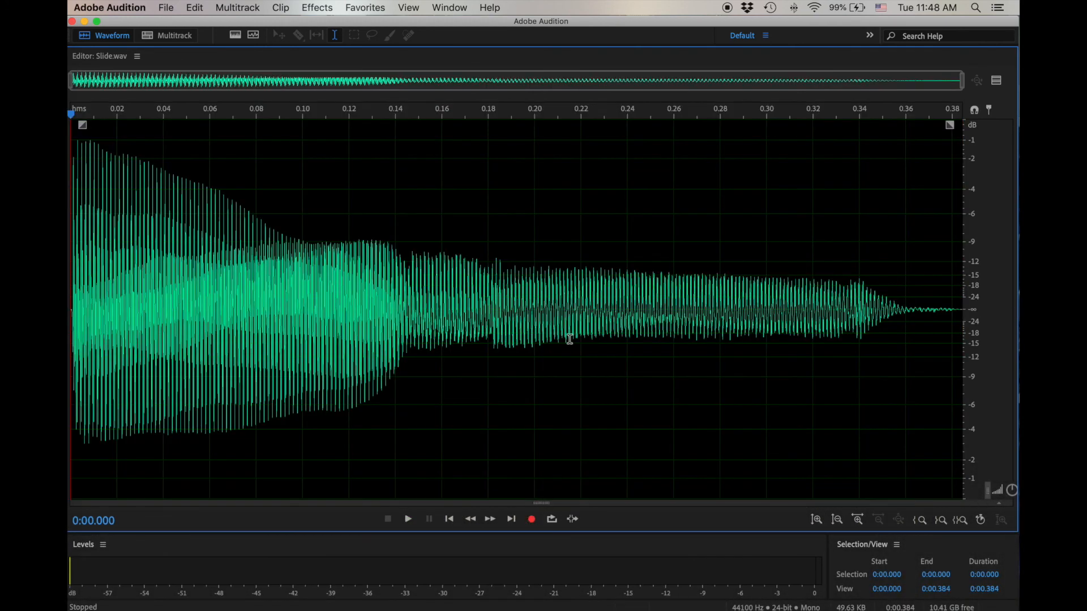
- Play Slide.wav and examine the beginning of its waveform up close against the zero line
key(space)
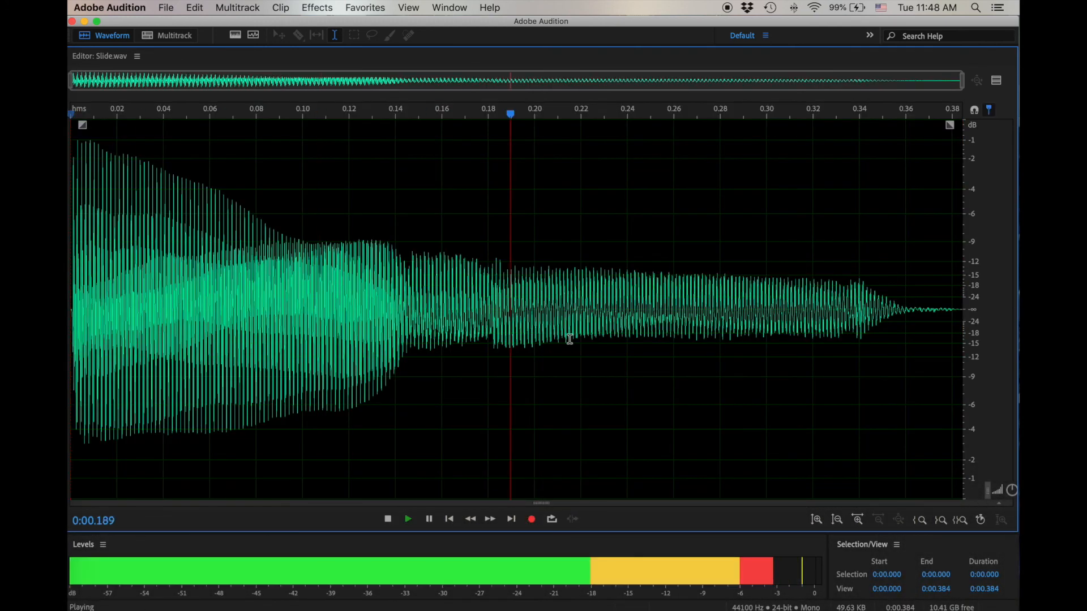
key(space)
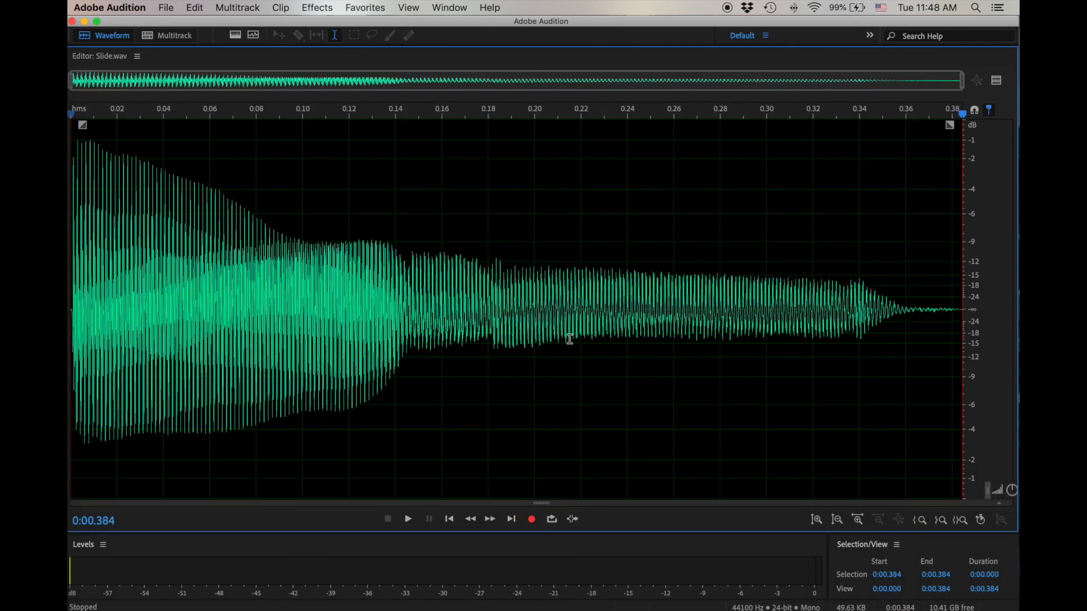
scroll(570, 339, up, 10)
drag(567, 90, 97, 90)
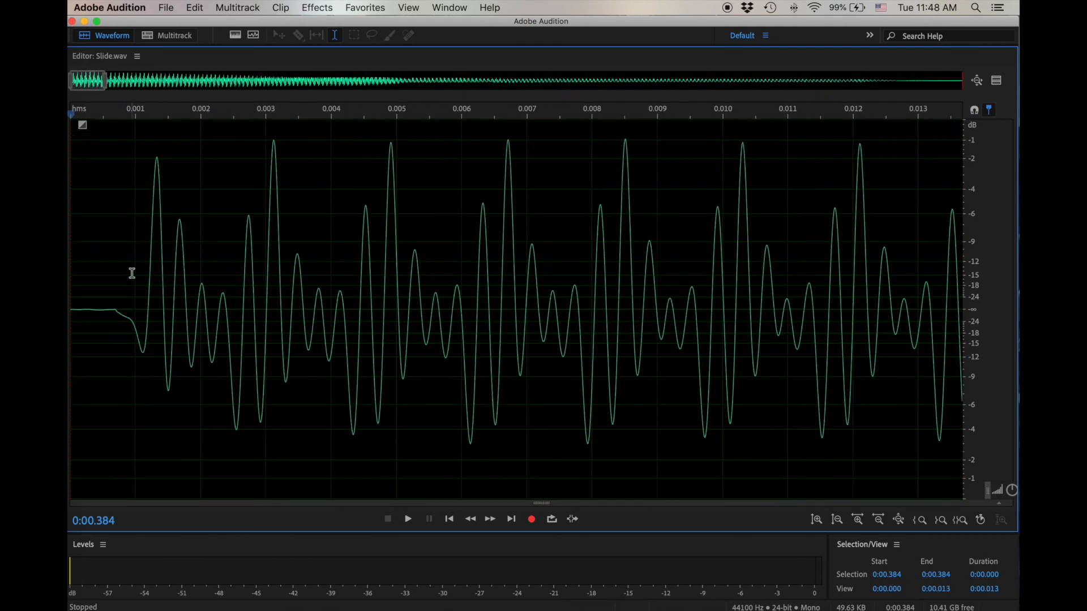
key(super+a)
key(space)
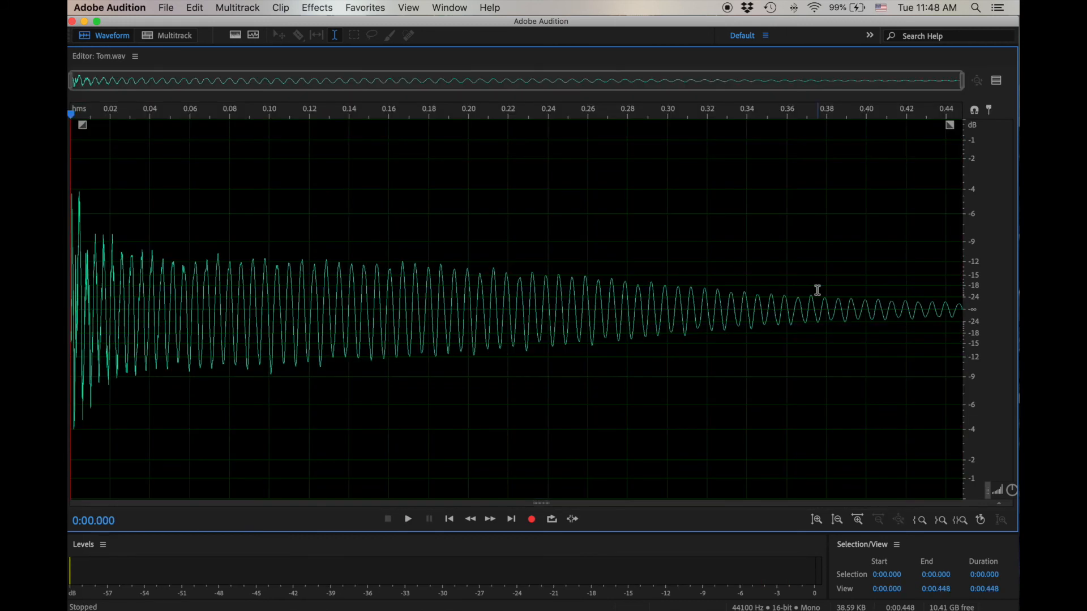
- Play Tom.wav and Vintage Bycicle Horn.wav to hear each unedited sound
key(space)
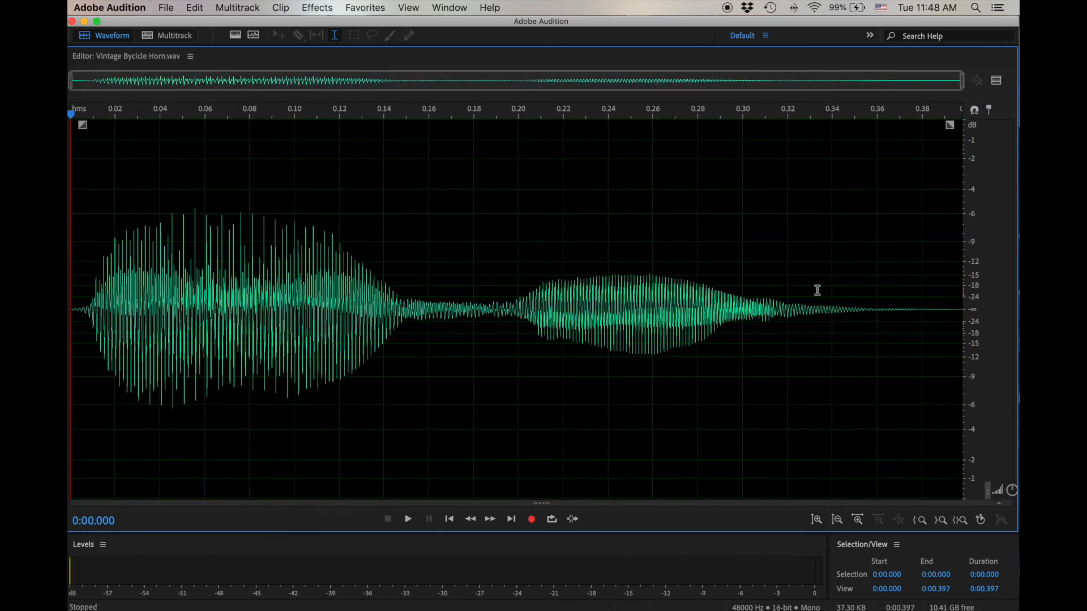
key(space)
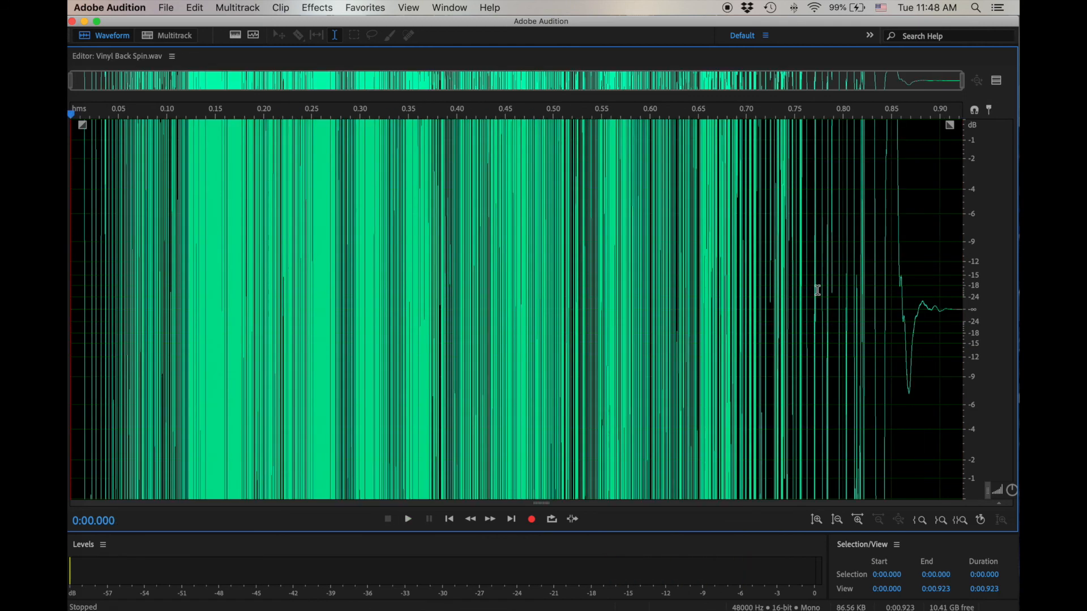
- Play Vinyl Back Spin.wav and examine the shape of its peaks up close around 0.60 s and 0.06 s
key(space)
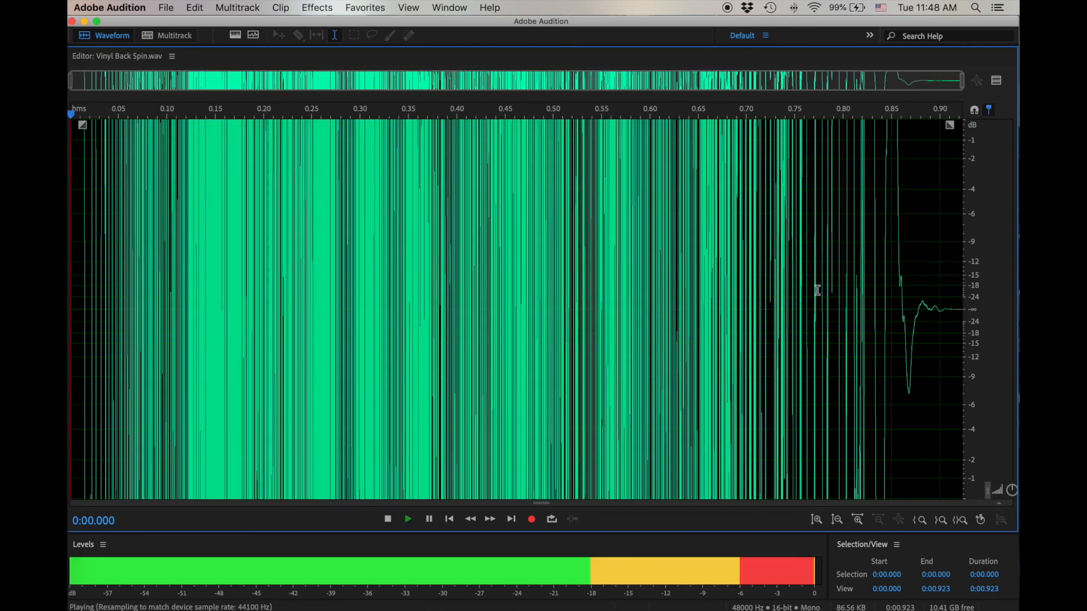
scroll(653, 296, up, 10)
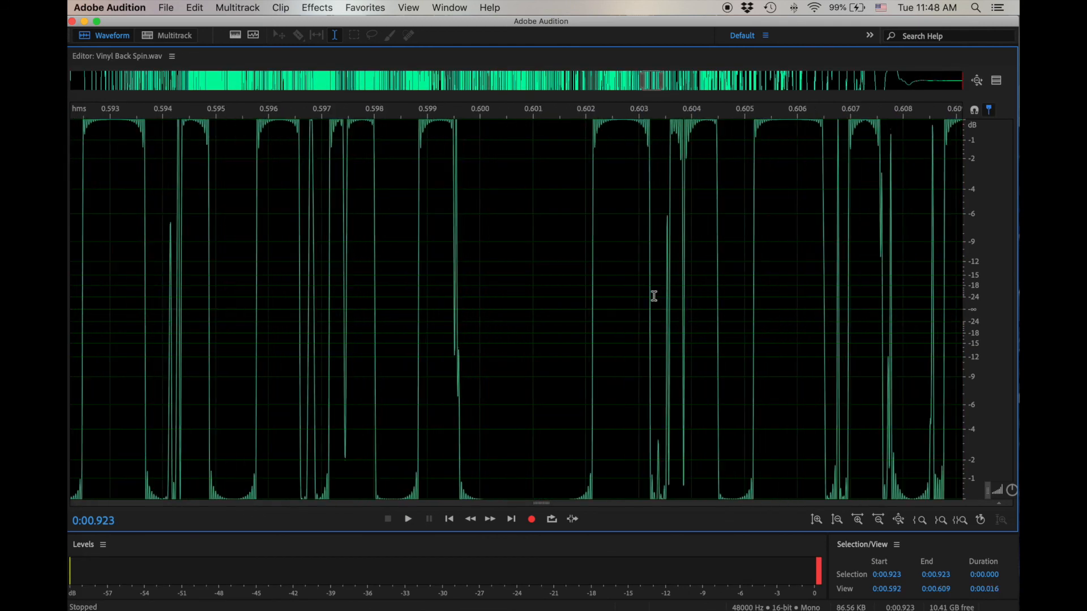
scroll(654, 295, down, 10)
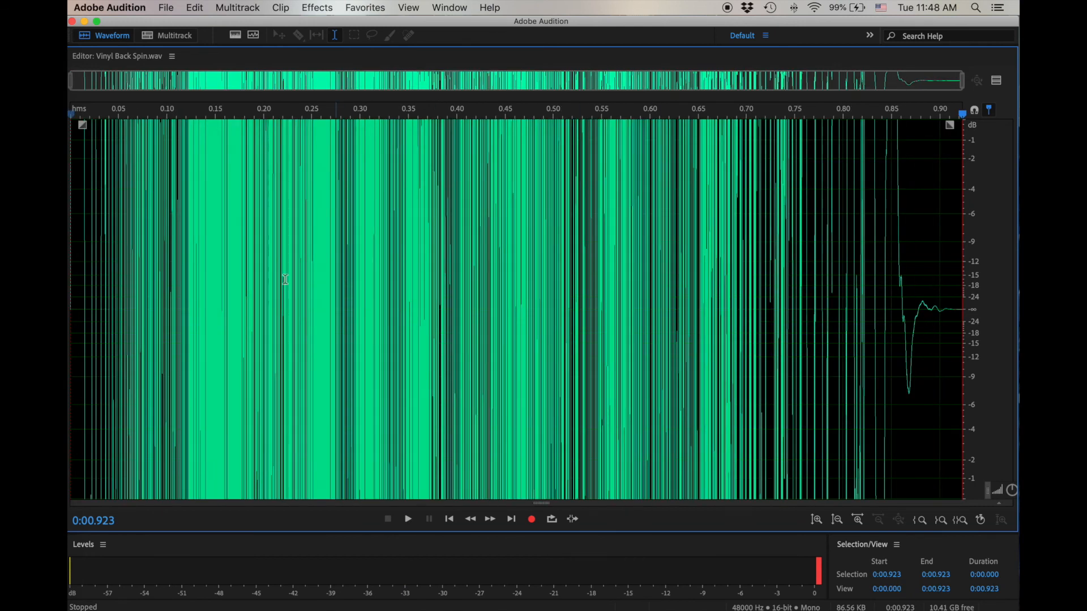
drag(185, 269, 70, 372)
scroll(85, 372, up, 4)
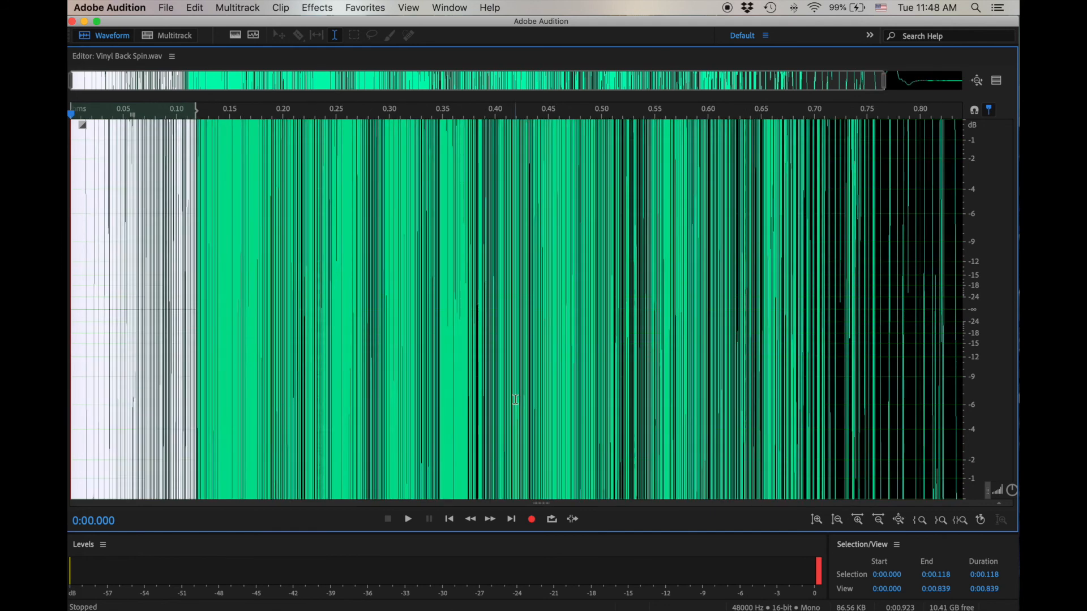
scroll(515, 399, up, 5)
click(516, 399)
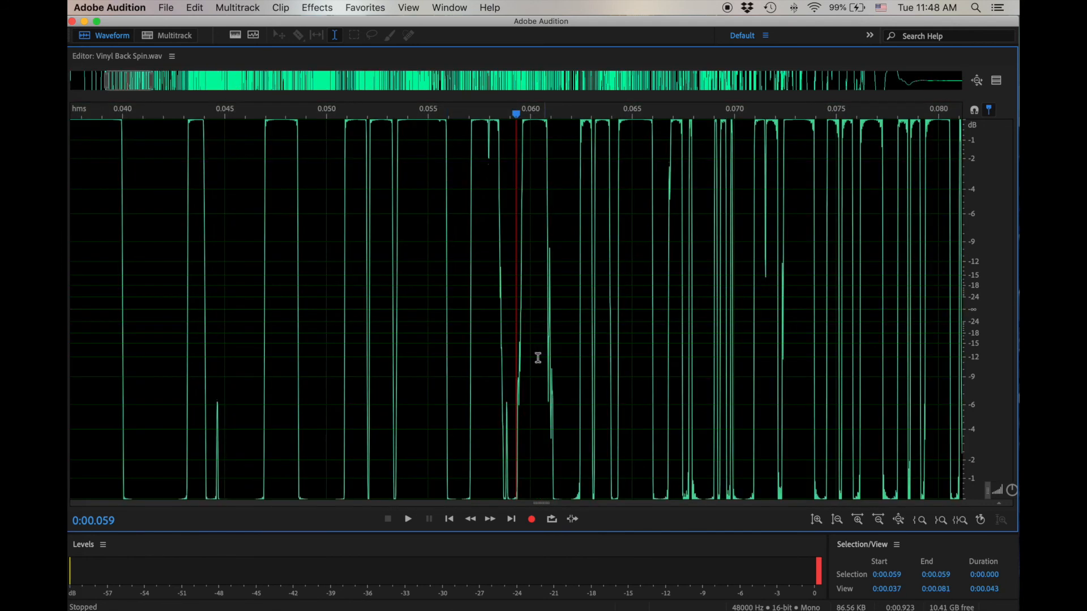
- Examine the flattened peaks in the opening 0.043 s of Vinyl Back Spin.wav for clipping
drag(142, 70, 99, 71)
drag(199, 187, 403, 184)
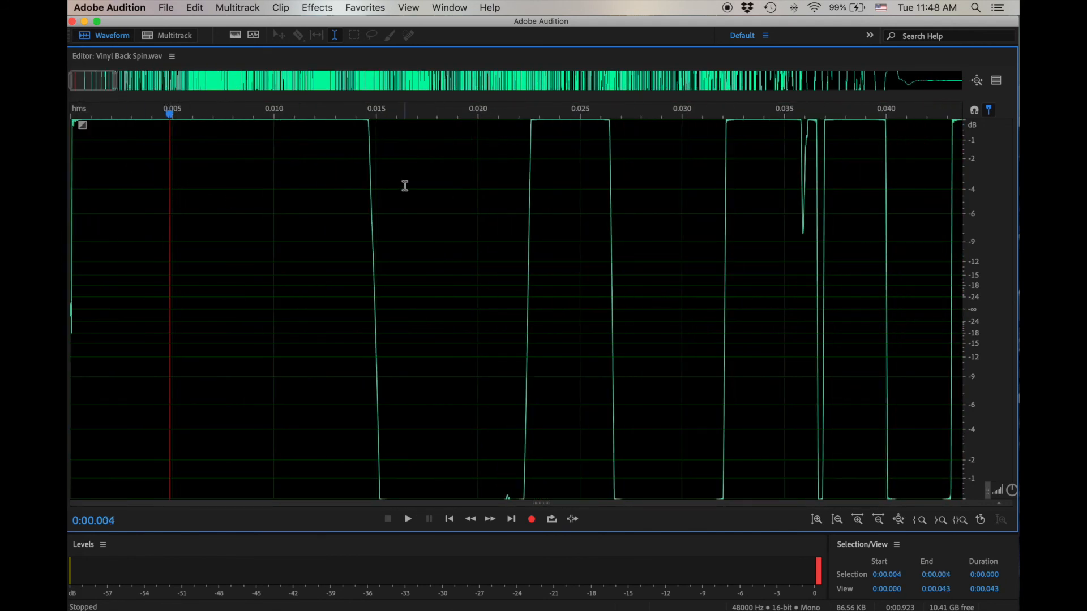
drag(118, 176, 637, 266)
click(736, 283)
drag(904, 245, 685, 288)
click(593, 282)
drag(500, 258, 631, 279)
click(623, 277)
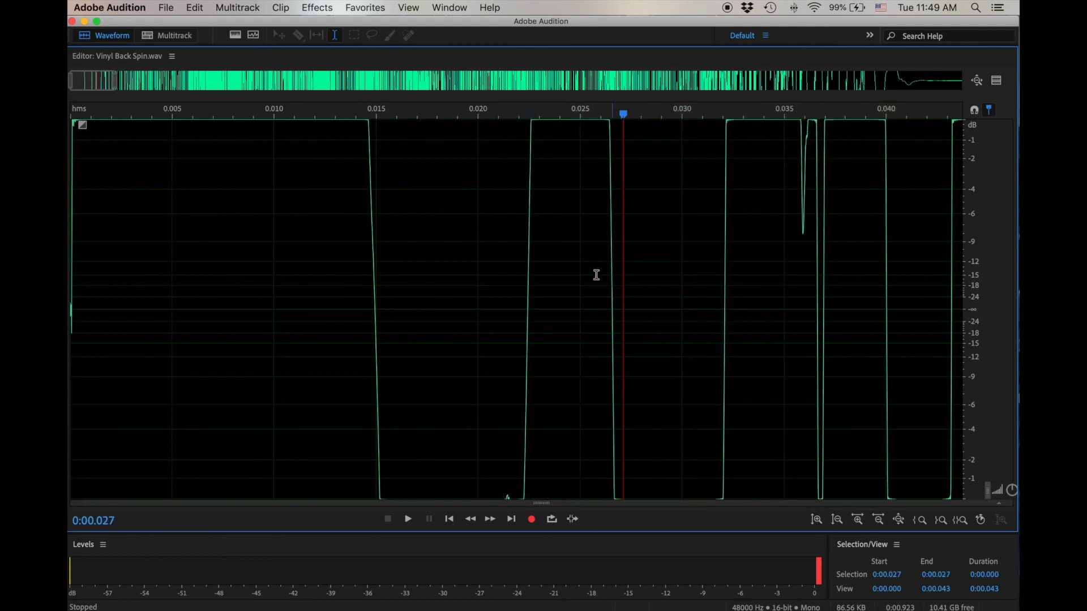
click(410, 277)
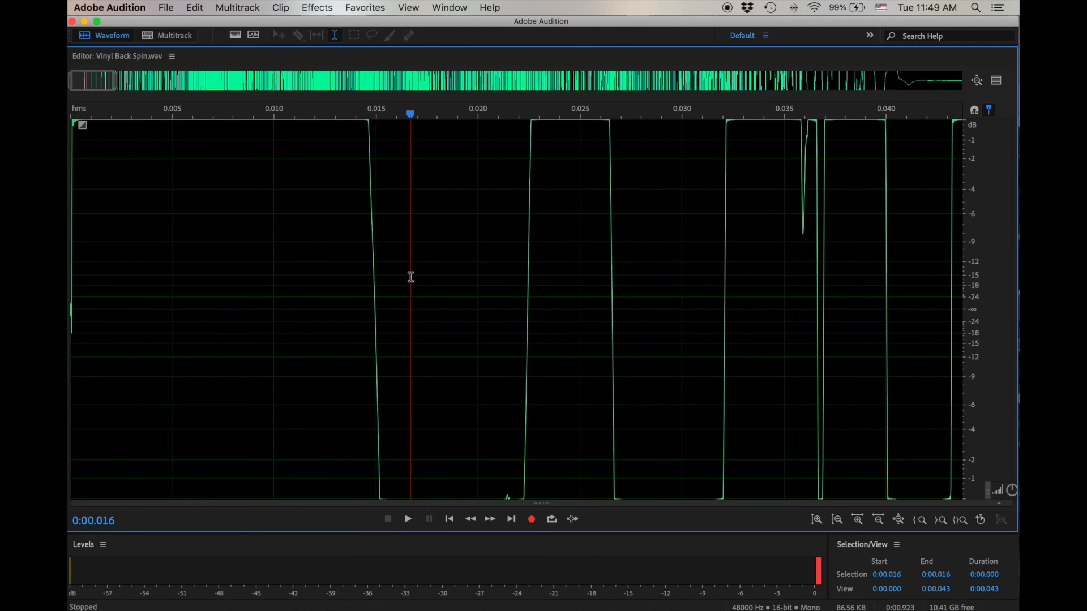
- Check the end of Vinyl Back Spin.wav against the zero line and close the file
key(super+a)
key(space)
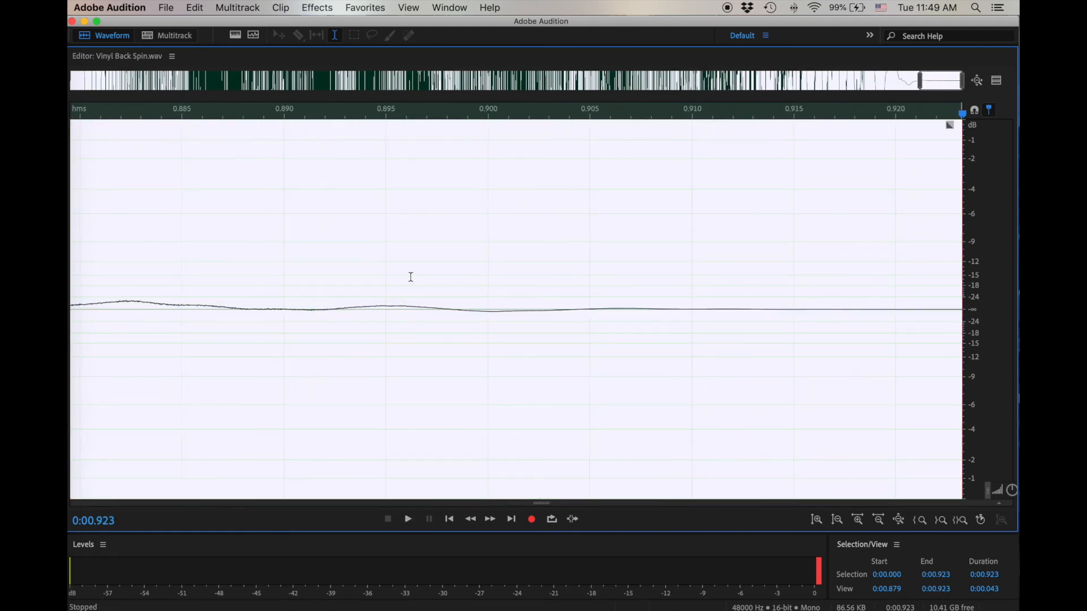
key(super+w)
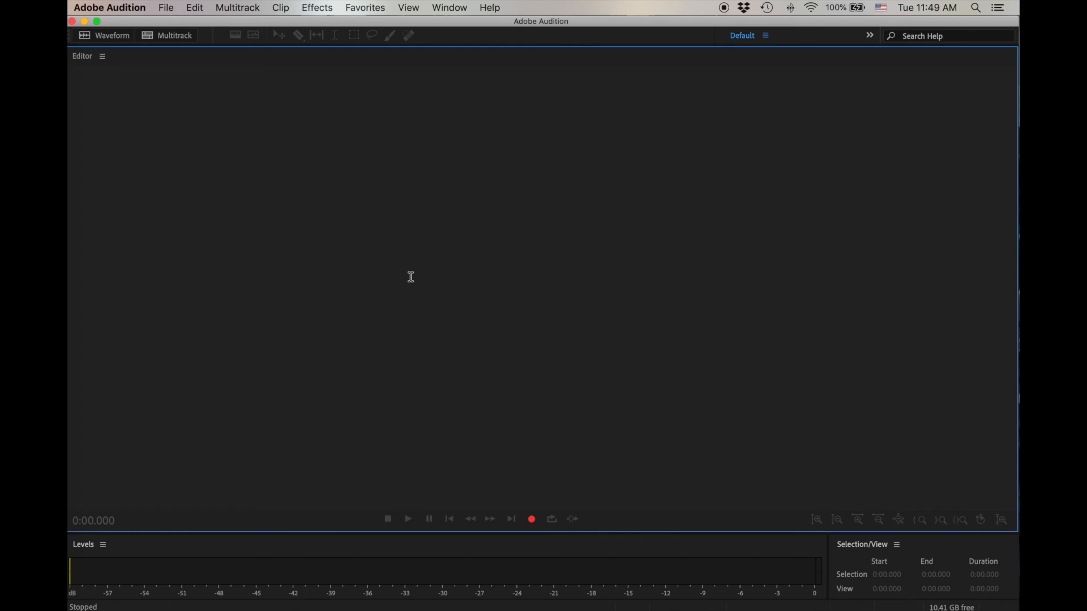